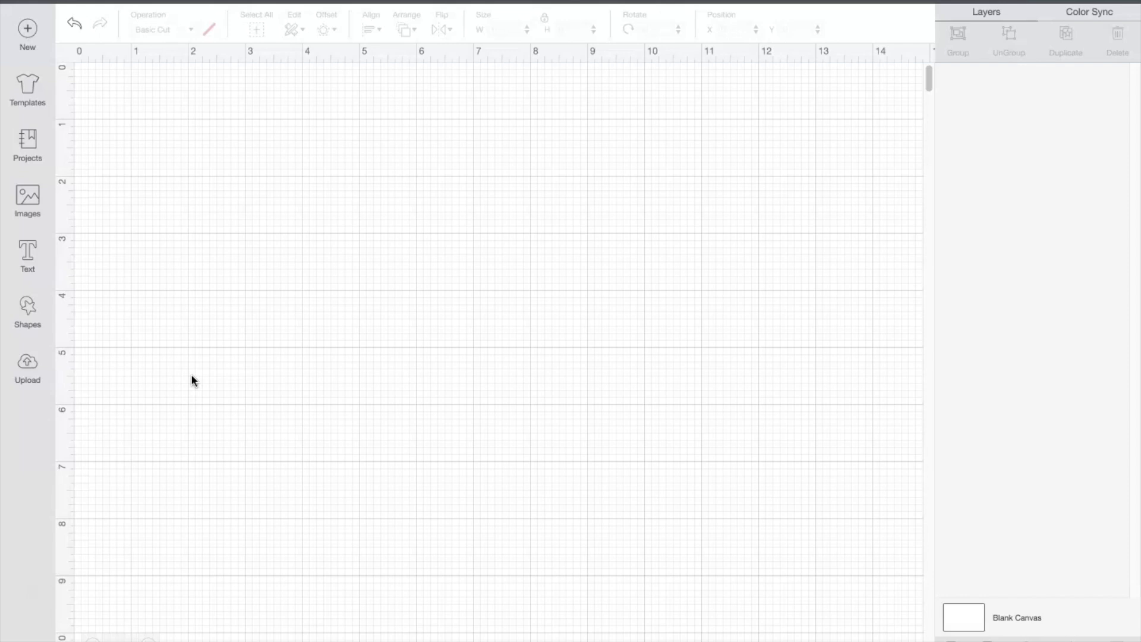
- Add the text "Craftable Things" in the Autumn in November font, place it mid-canvas, and ungroup it into separate letters
click(31, 252)
text(Craftable)
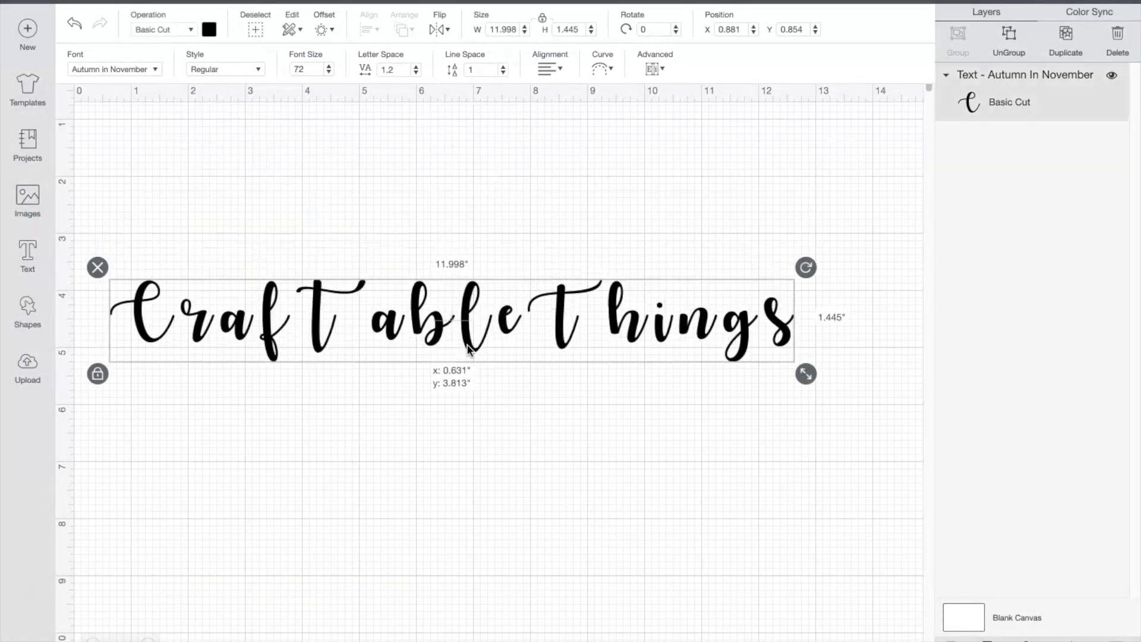
drag(468, 334, 491, 447)
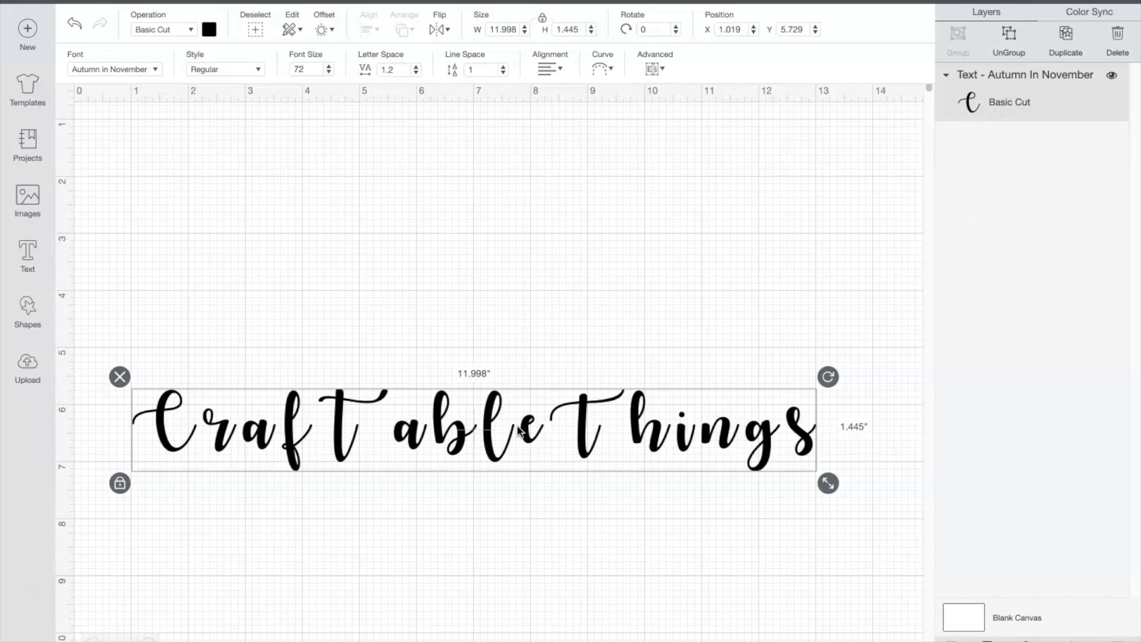
click(1013, 37)
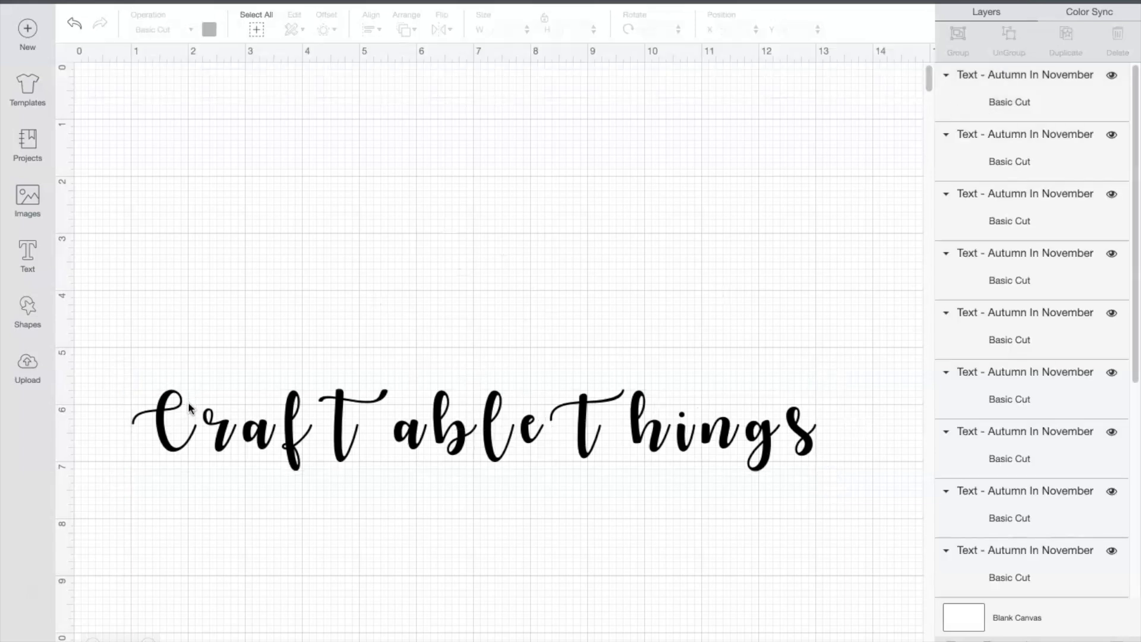
- Move the individual letters together so the script connects within each word, leaving a gap between "Craftable" and "Things"
mouse_move(214, 429)
mouse_down()
mouse_move(197, 426)
mouse_move(220, 440)
mouse_up()
drag(295, 439, 252, 440)
drag(340, 452, 278, 452)
drag(410, 440, 315, 440)
drag(455, 440, 341, 439)
drag(497, 452, 369, 452)
drag(531, 437, 395, 436)
drag(588, 434, 459, 433)
drag(634, 430, 475, 431)
drag(683, 436, 532, 437)
drag(758, 433, 574, 434)
drag(801, 434, 596, 437)
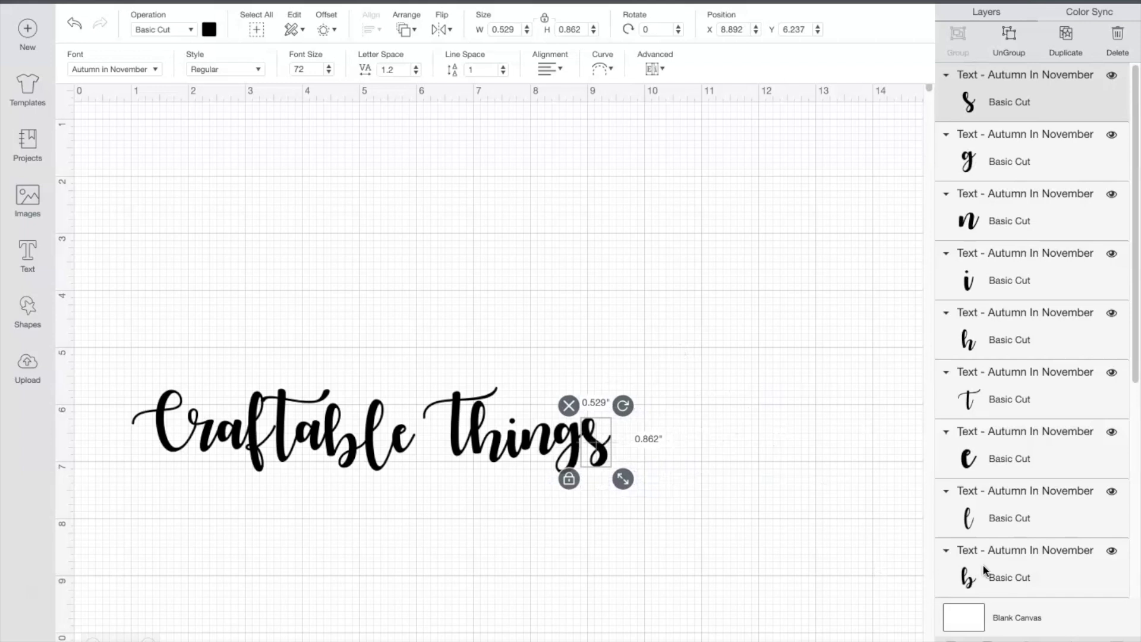
- Weld the letters of "Craftable" into one shape and the letters of "Things" into another
drag(127, 346, 425, 516)
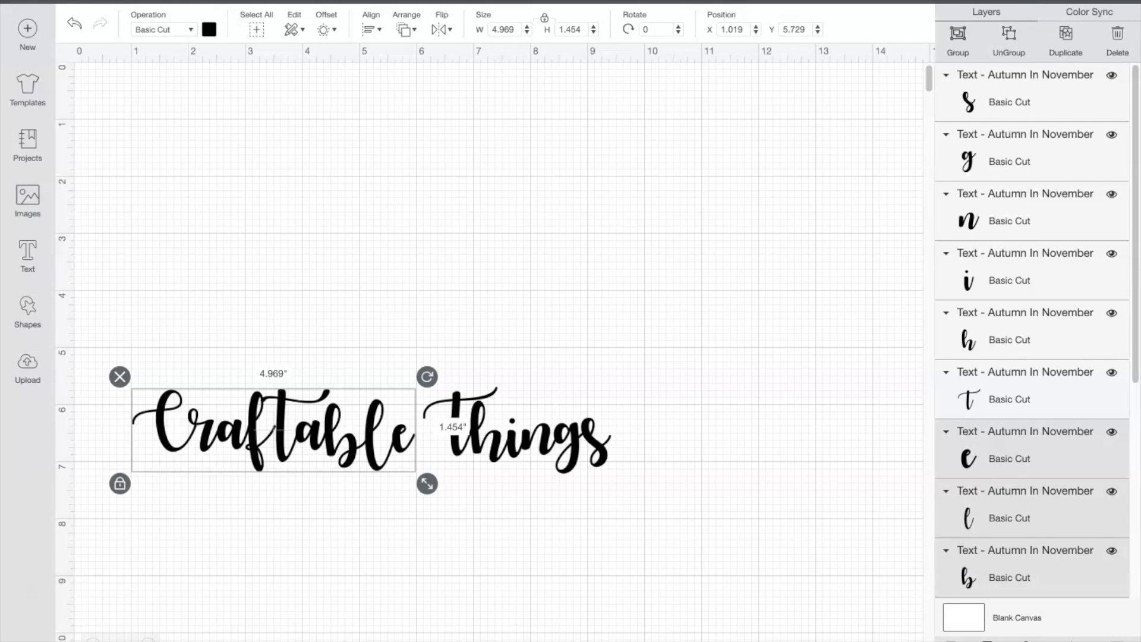
click(987, 639)
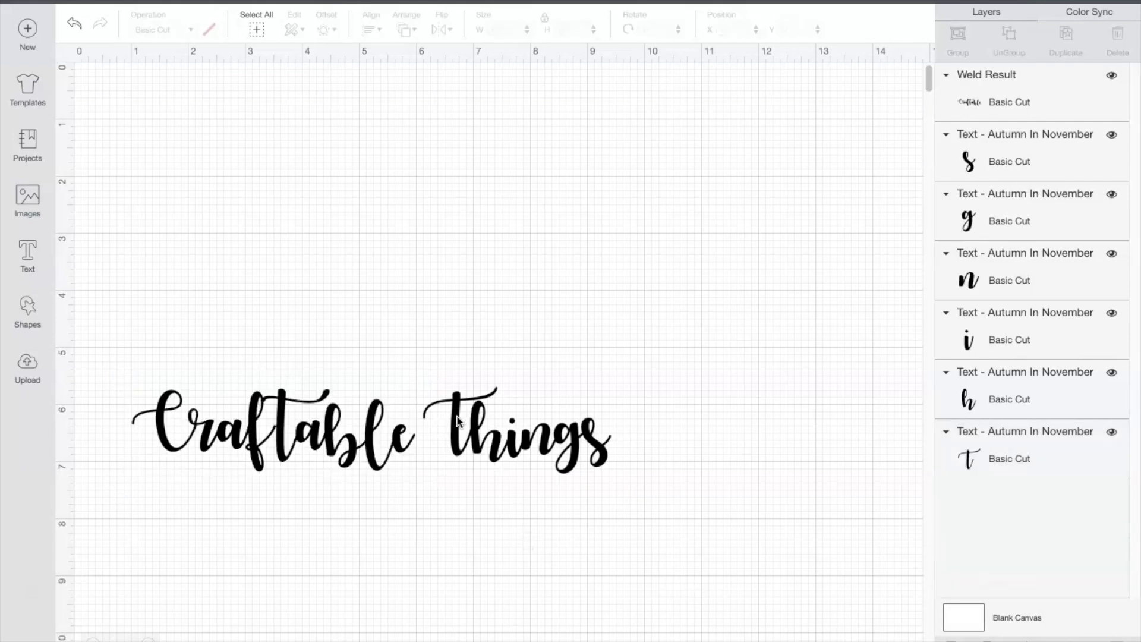
drag(442, 340, 665, 498)
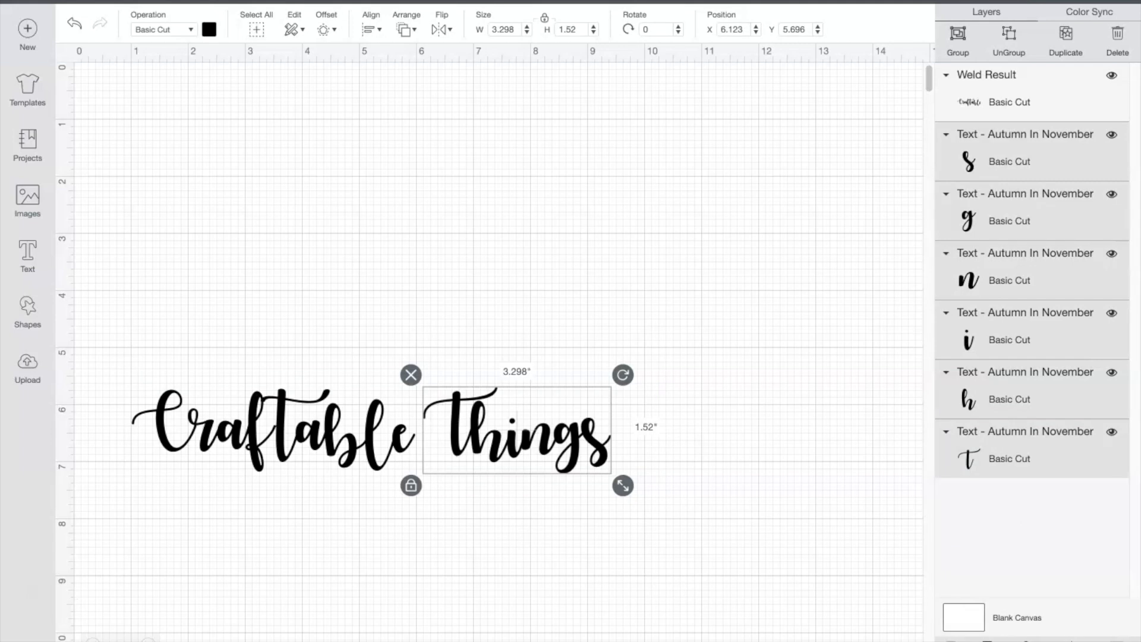
click(987, 639)
- Move "Things" closer to "Craftable" and weld the two words into a single shape
drag(515, 443, 502, 438)
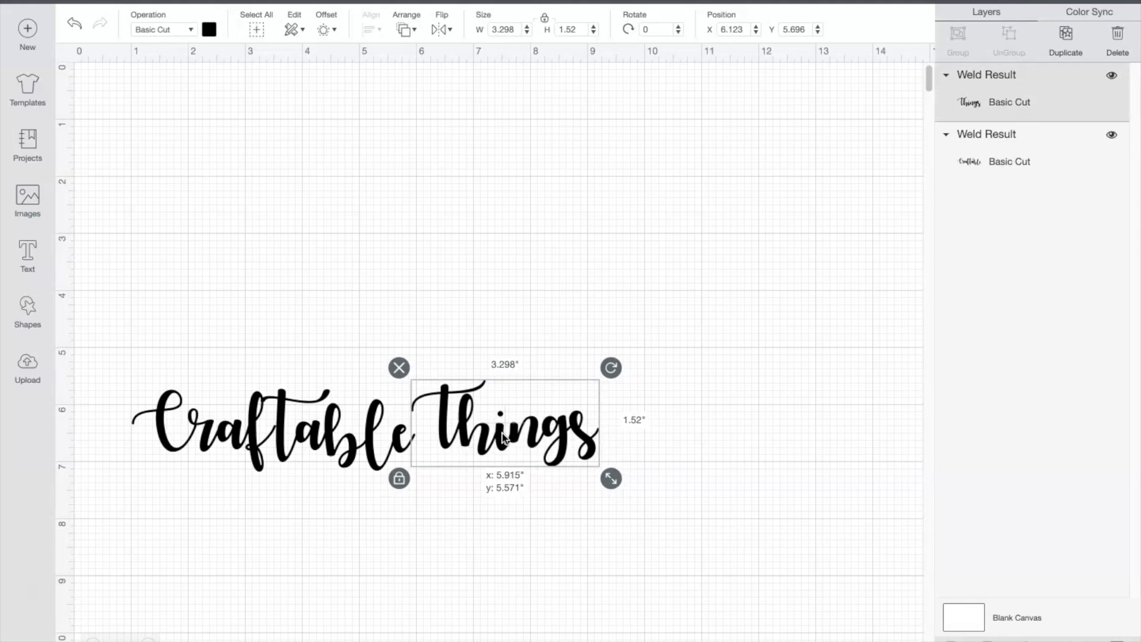
click(256, 330)
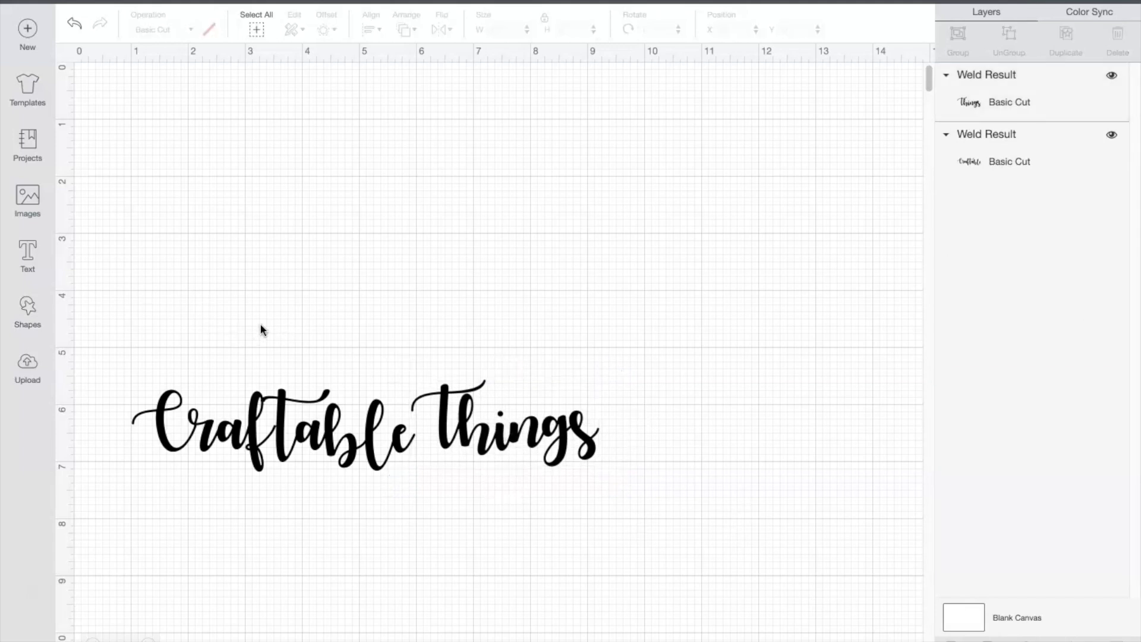
drag(133, 334, 703, 552)
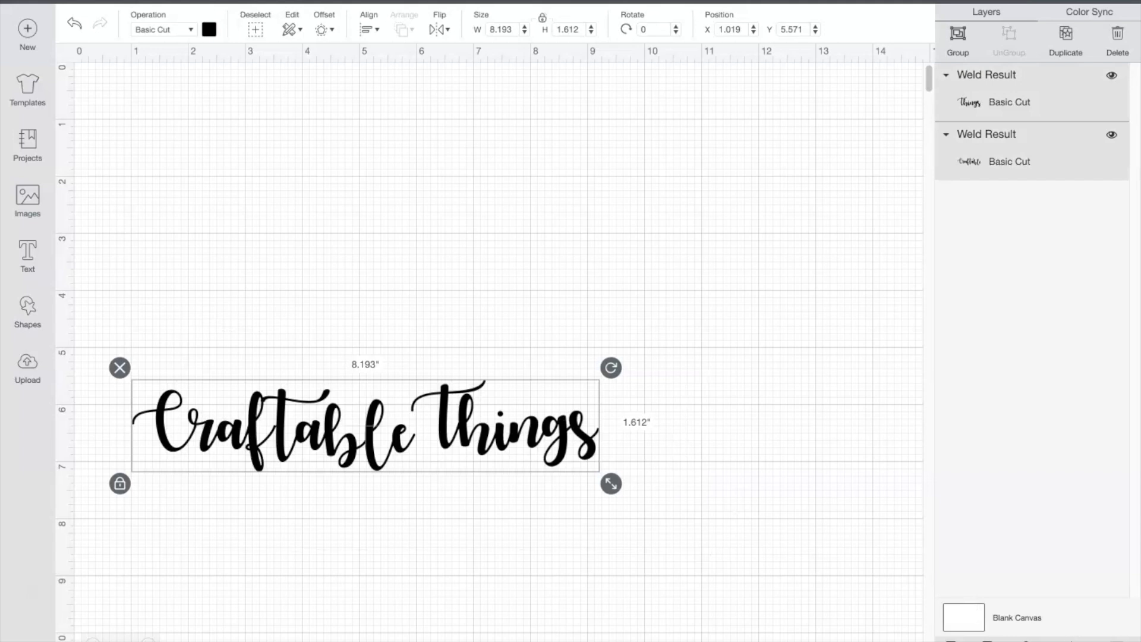
drag(416, 437, 434, 441)
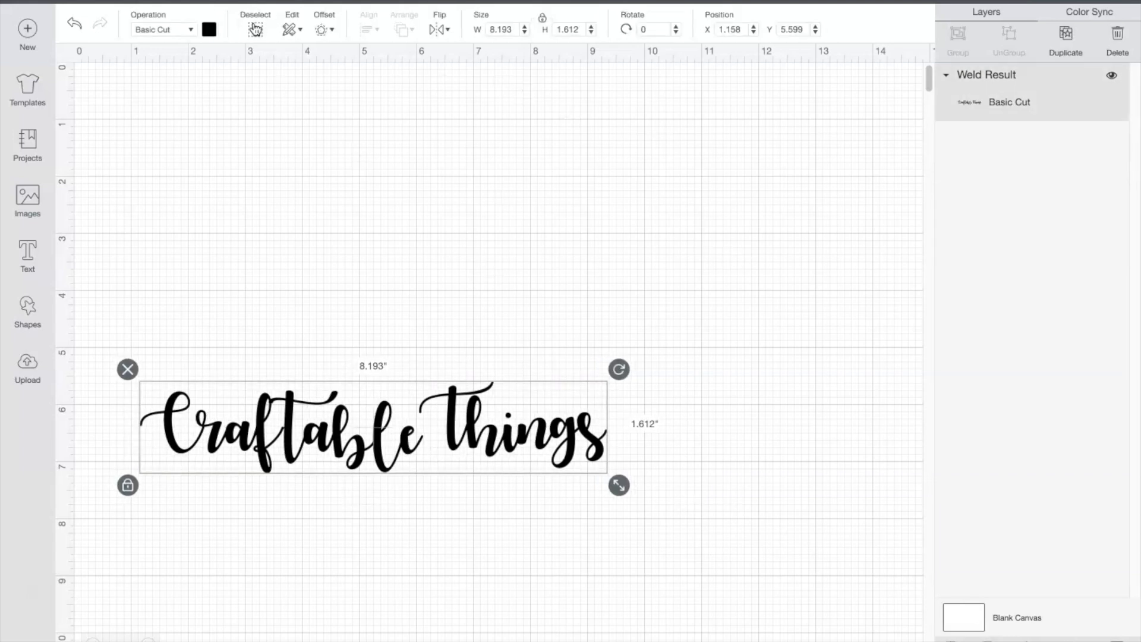
- Change the welded lettering's material color to purple
click(210, 29)
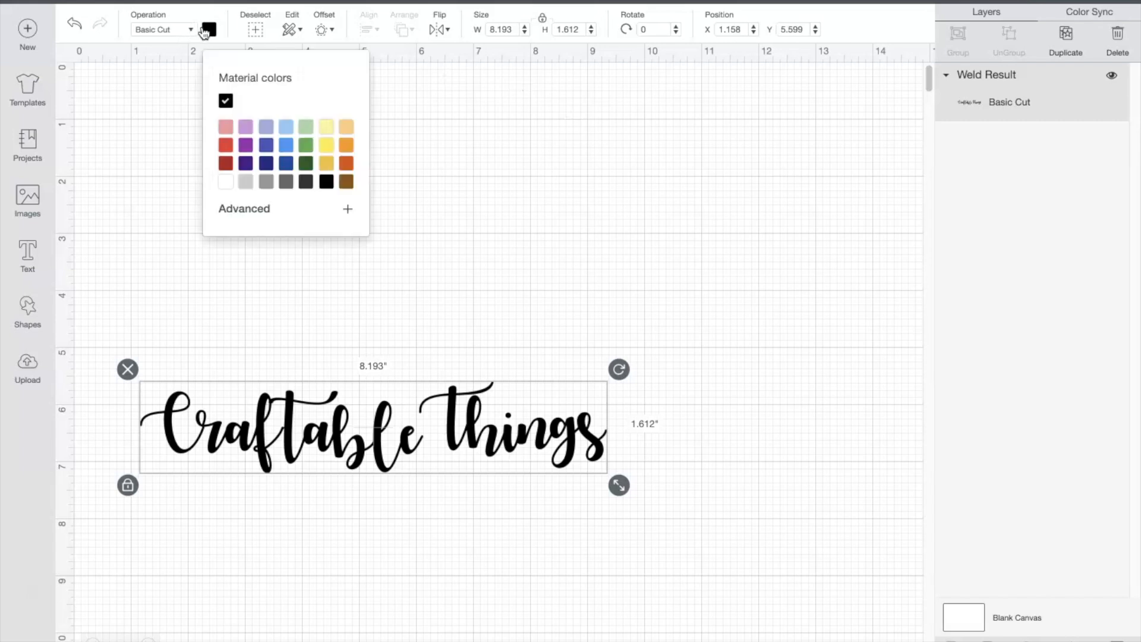
click(245, 146)
click(541, 324)
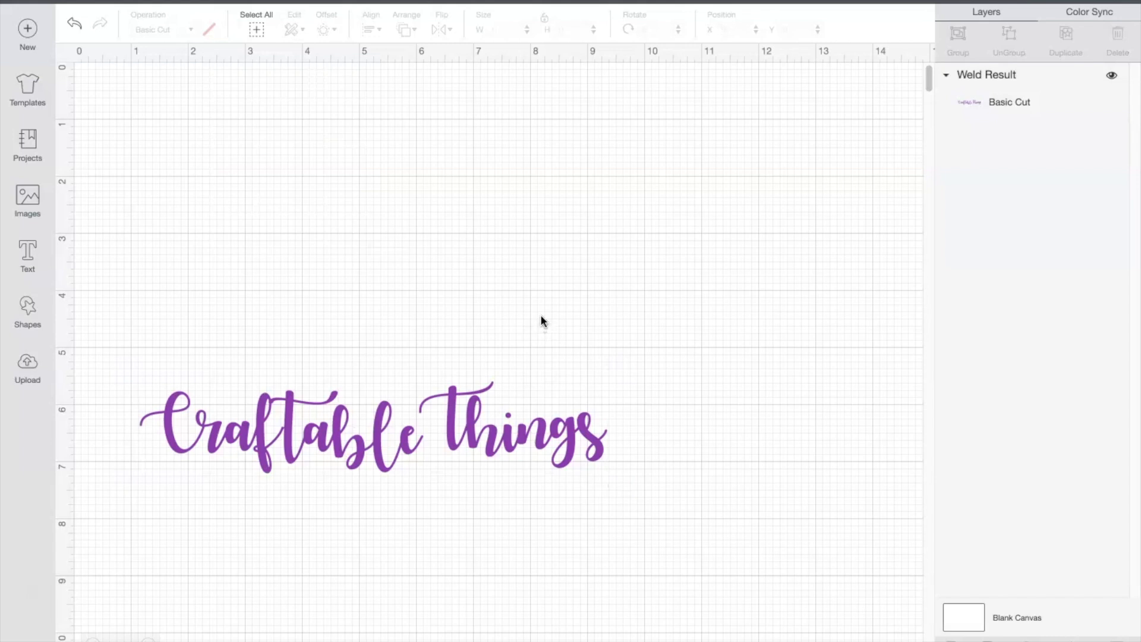
- Create an offset of the purple lettering with a distance of 0 in and rounded corners
click(256, 420)
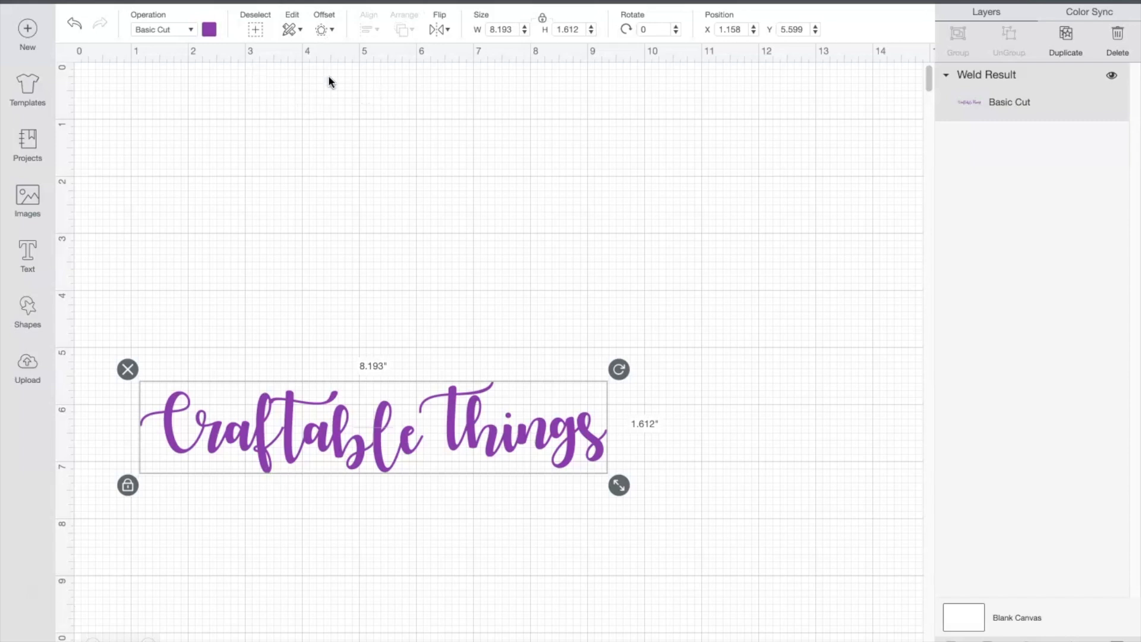
click(334, 34)
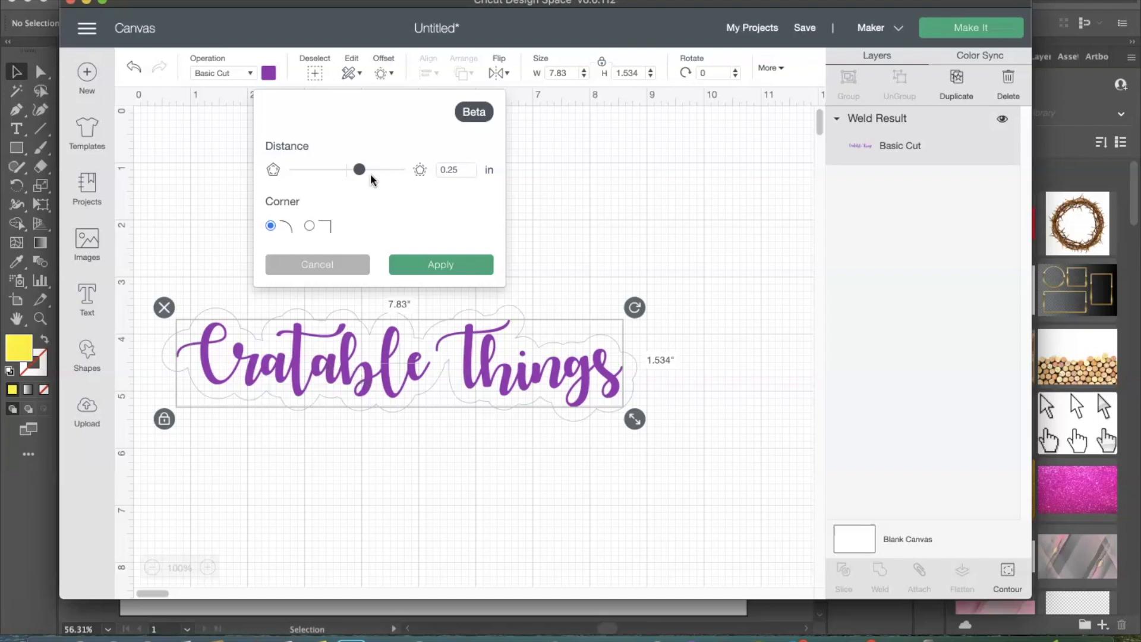
mouse_move(360, 171)
mouse_down()
mouse_move(381, 171)
mouse_move(360, 170)
mouse_up()
drag(360, 172, 351, 174)
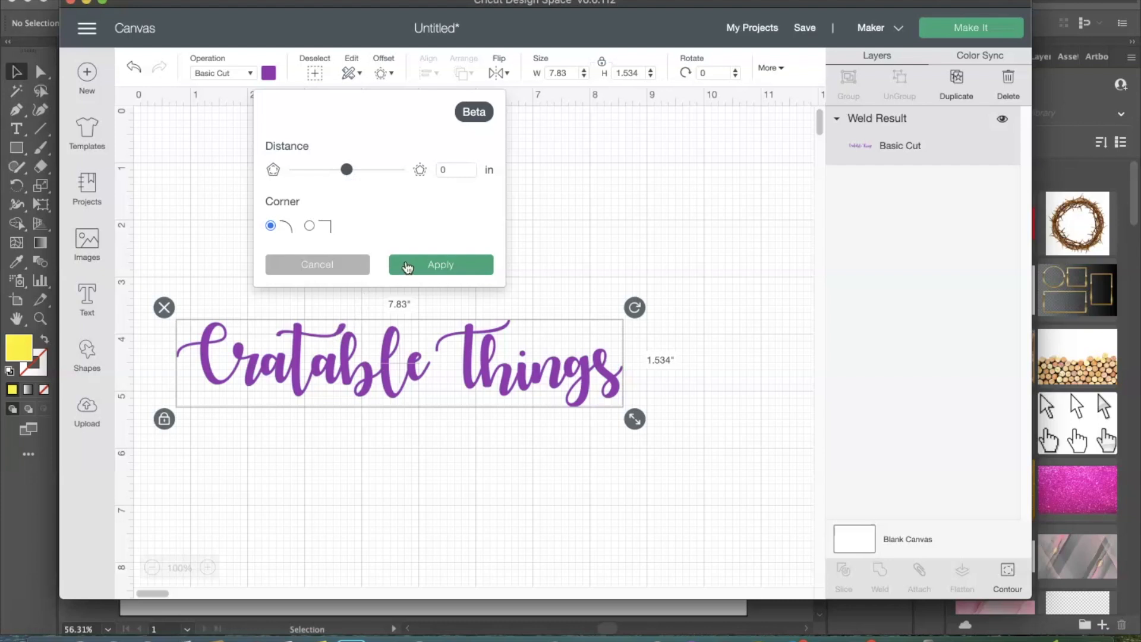
click(407, 267)
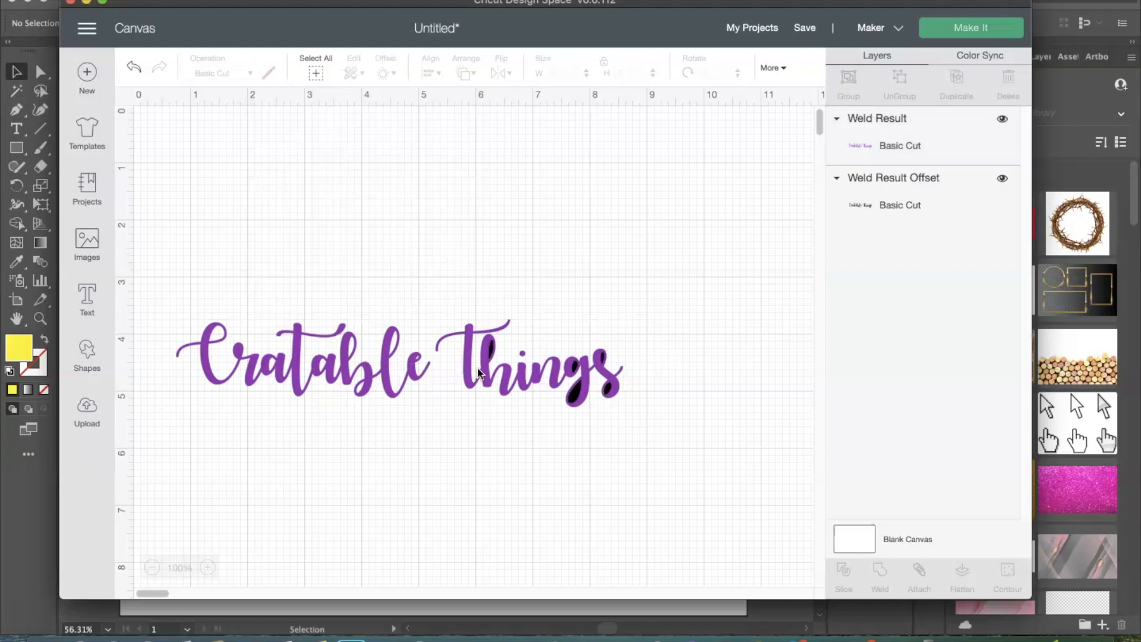
- Move the purple lettering off its black offset copy to compare them, and delete the black copy
drag(479, 373, 476, 450)
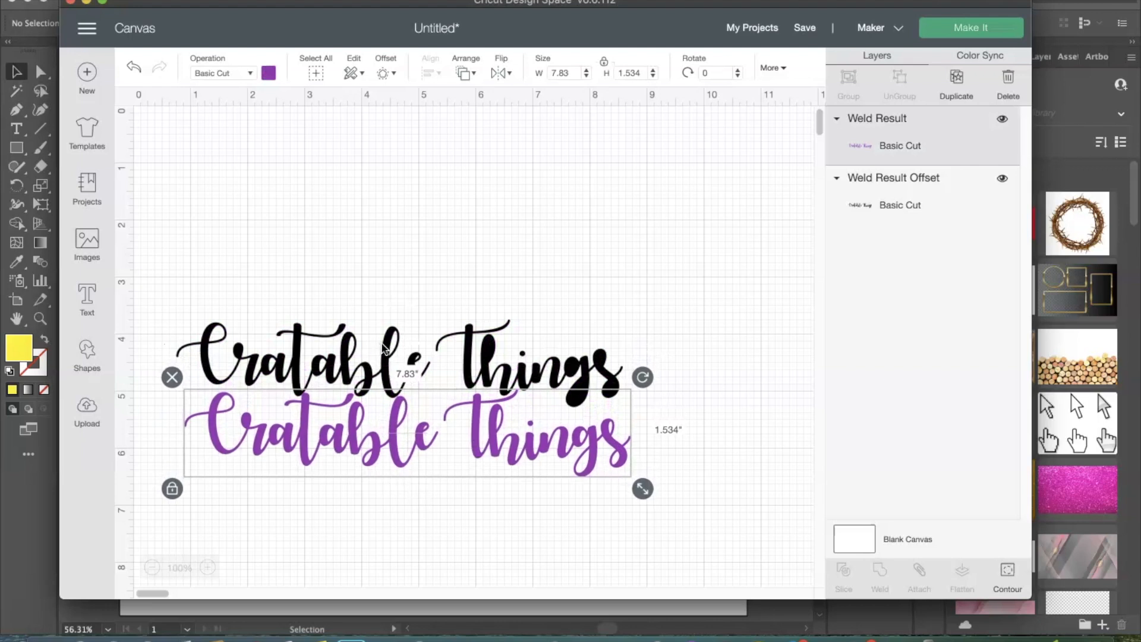
drag(368, 450, 361, 380)
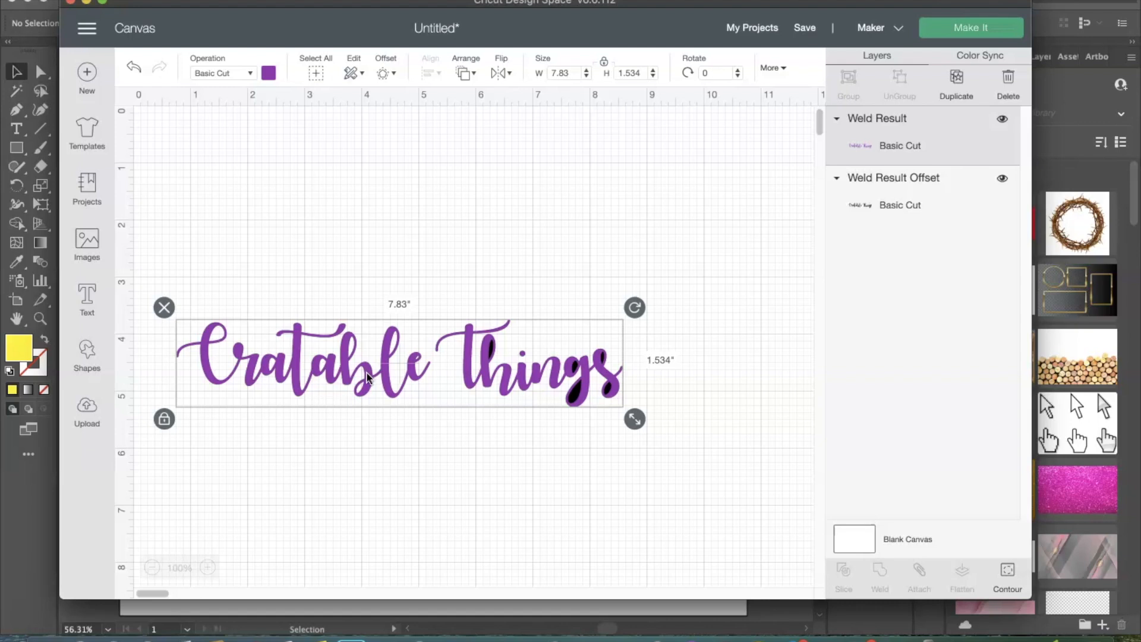
drag(368, 377, 383, 449)
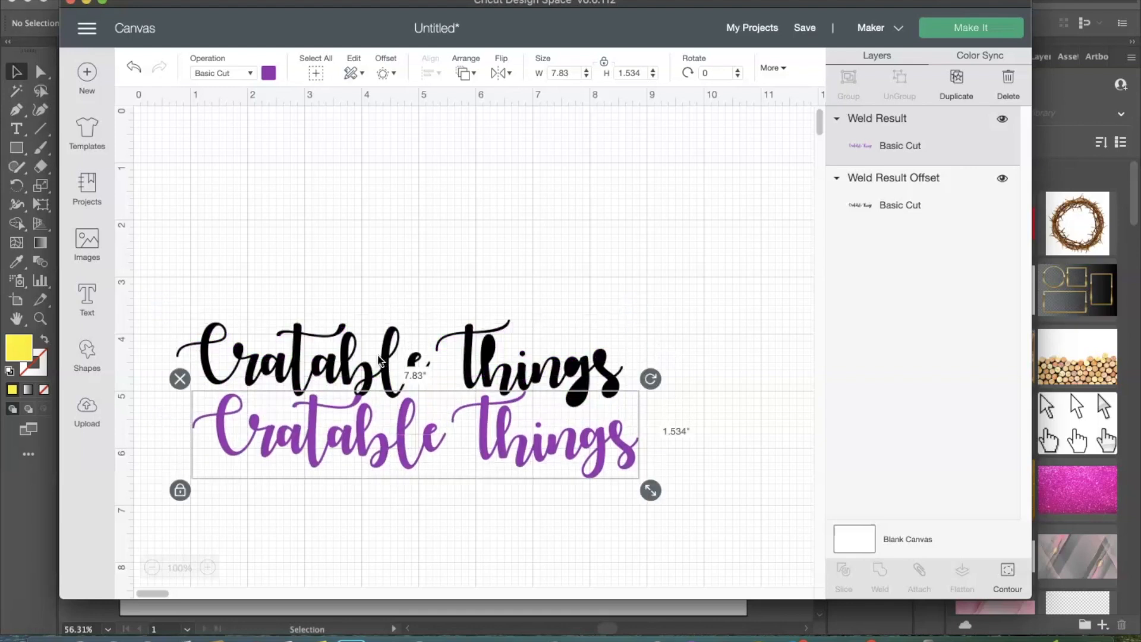
click(383, 355)
key(Delete)
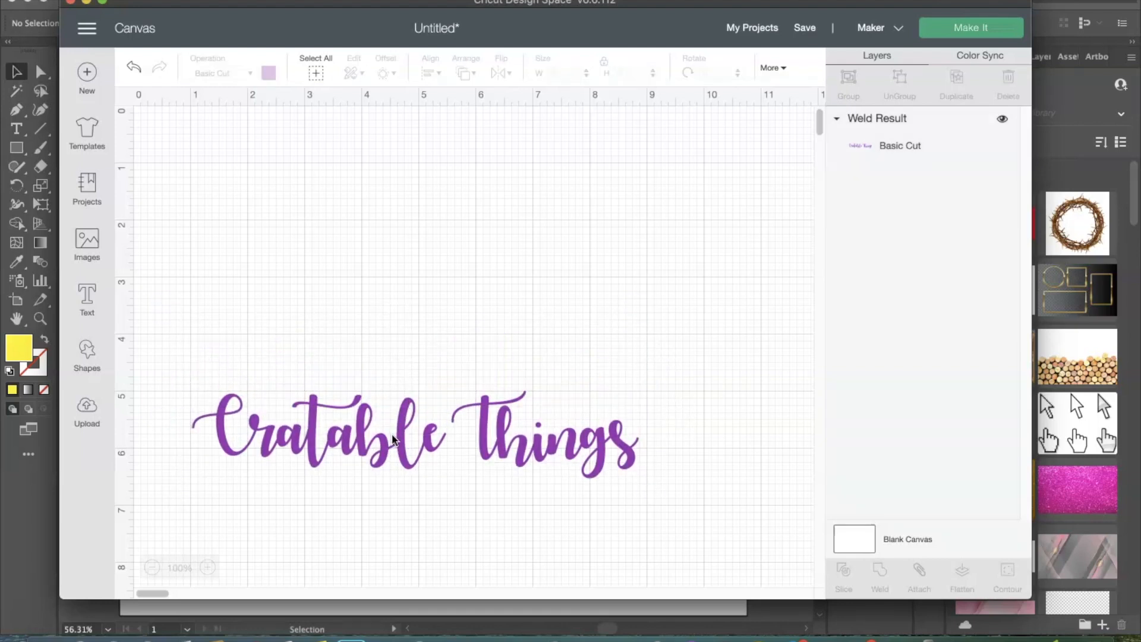
- Move the purple lettering up the canvas and give it a 0.222 in offset with rounded corners
click(401, 450)
drag(401, 450, 401, 328)
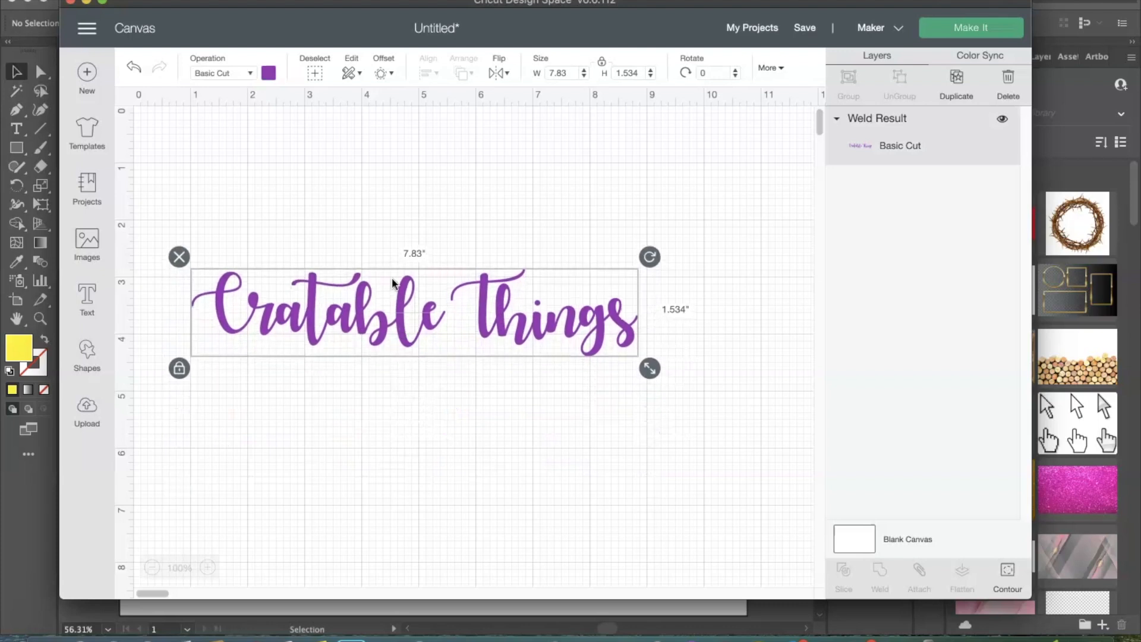
click(385, 73)
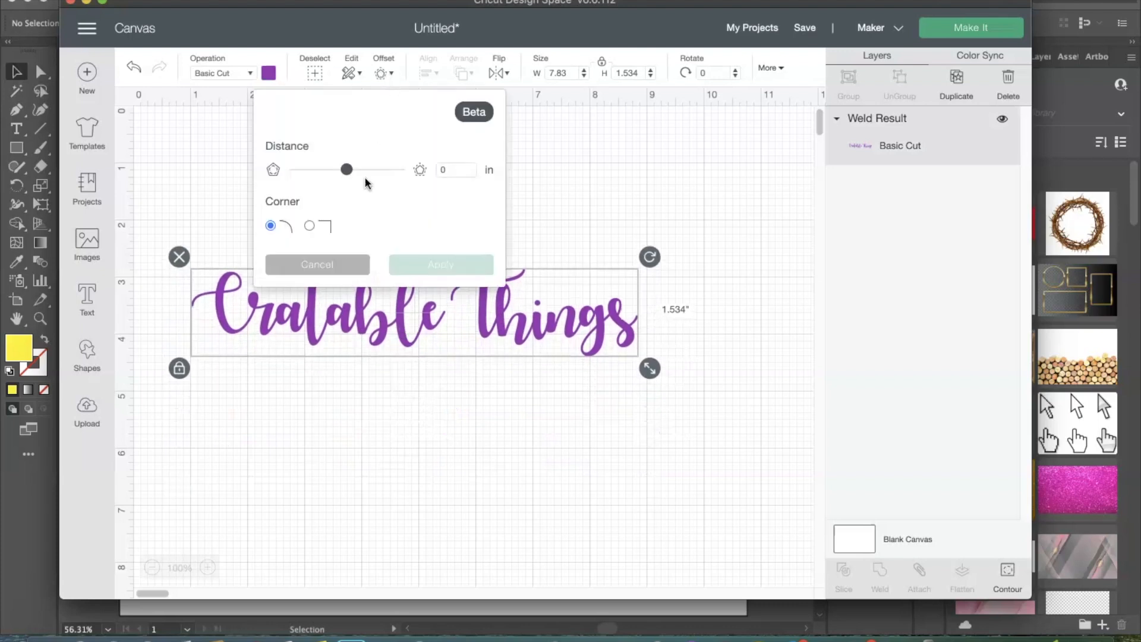
drag(348, 170, 358, 171)
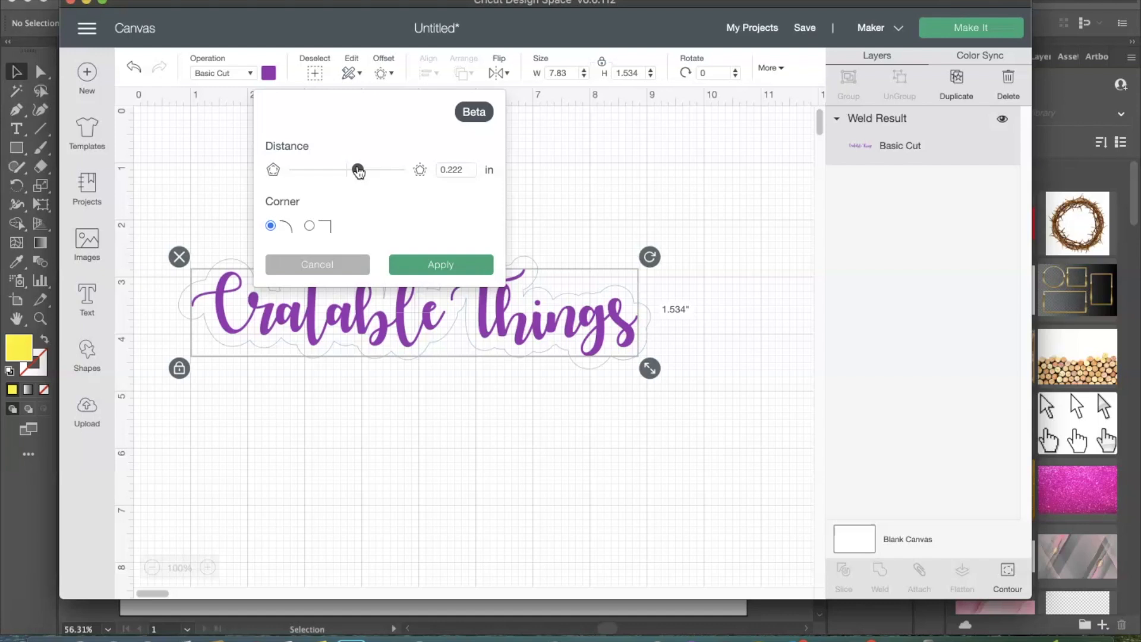
click(440, 263)
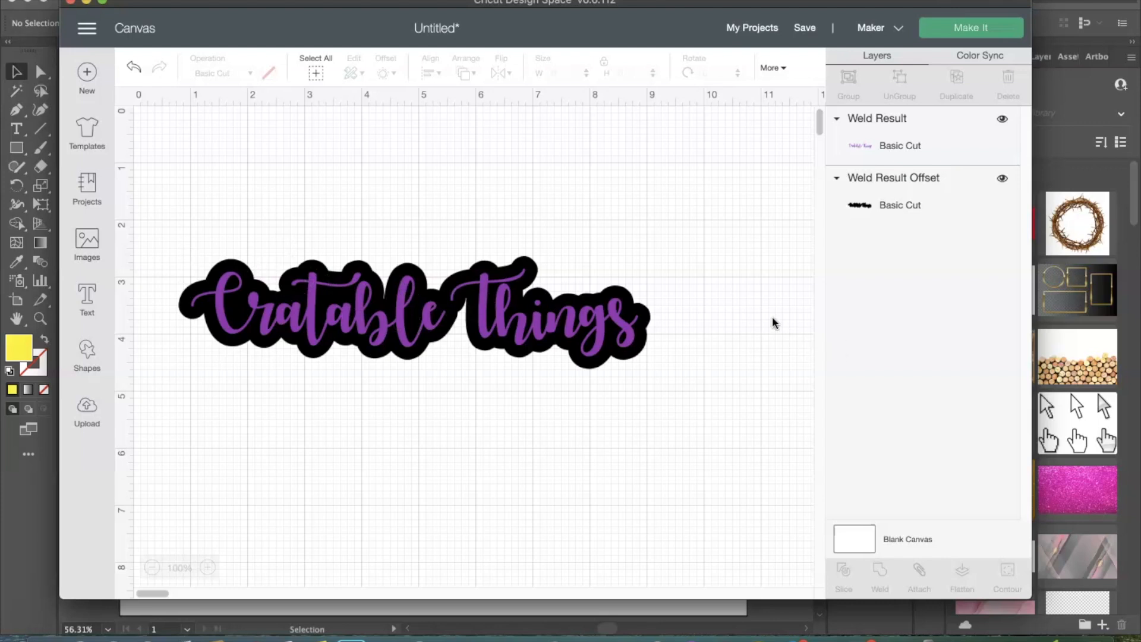
- Duplicate the purple lettering and place the copy below the offset design
click(403, 327)
right_click(403, 326)
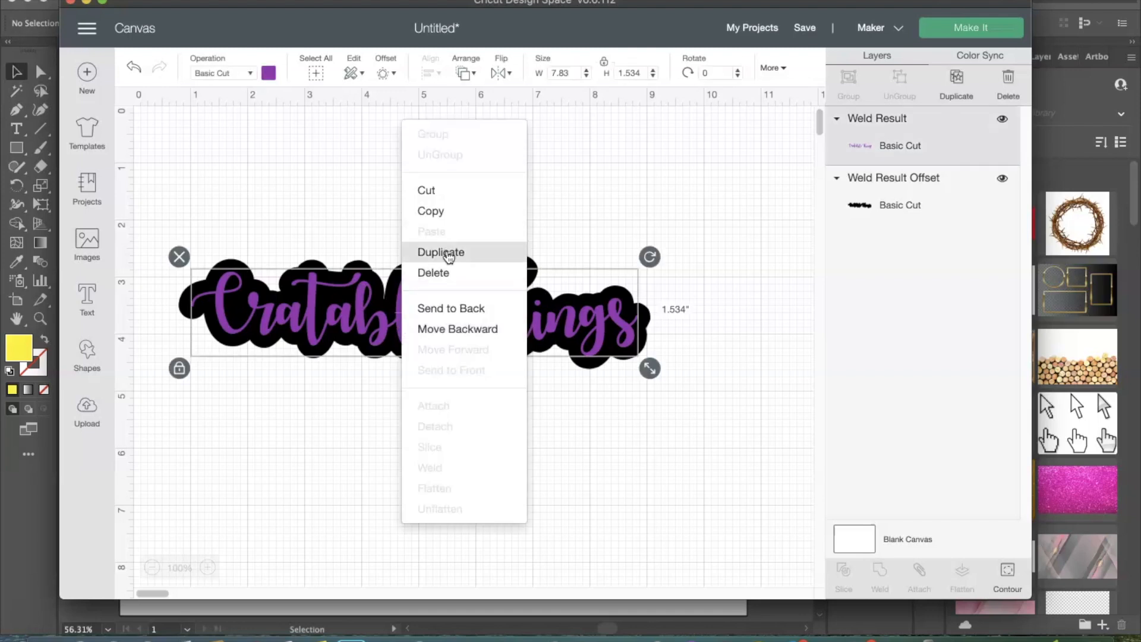
click(444, 254)
drag(410, 349, 450, 486)
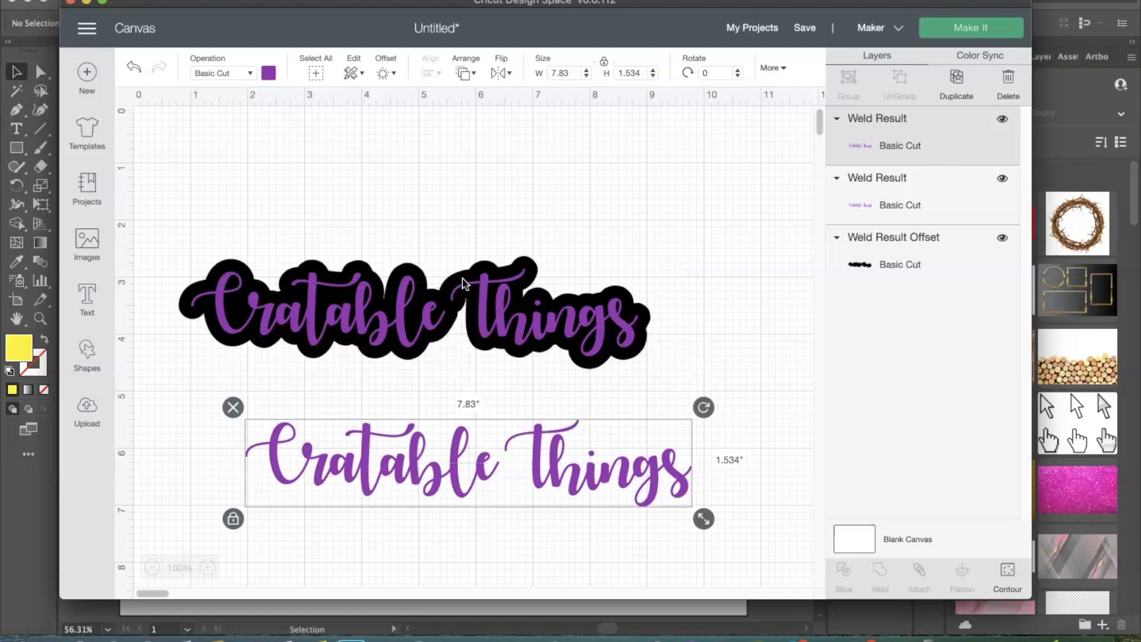
- Nudge the upper purple lettering slightly to the left on its black offset
click(161, 242)
drag(166, 334, 681, 389)
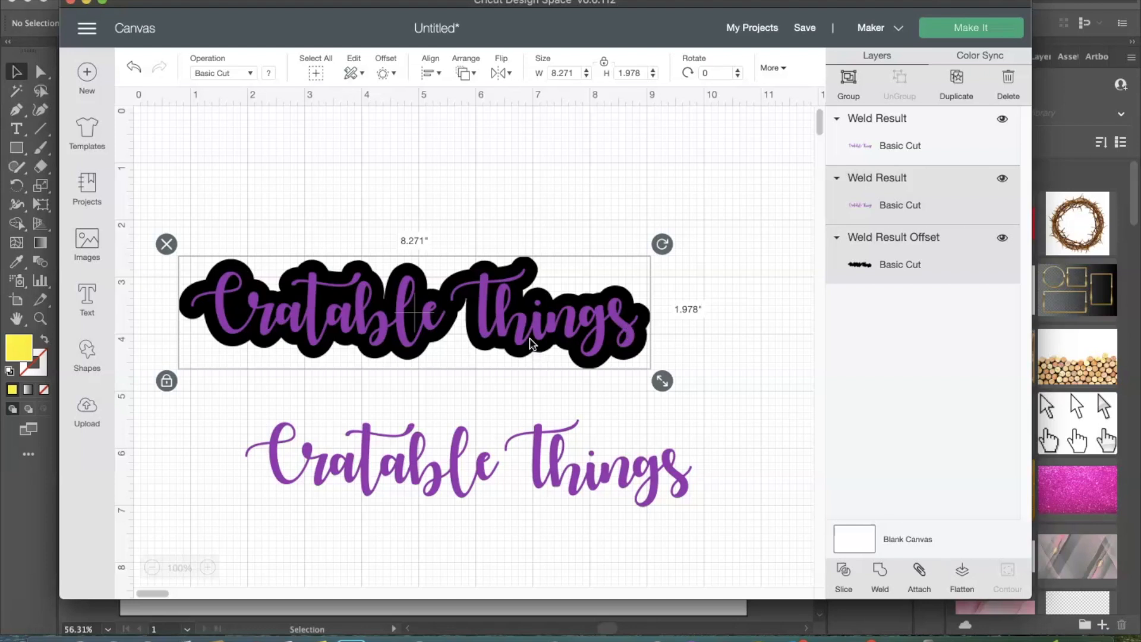
click(692, 284)
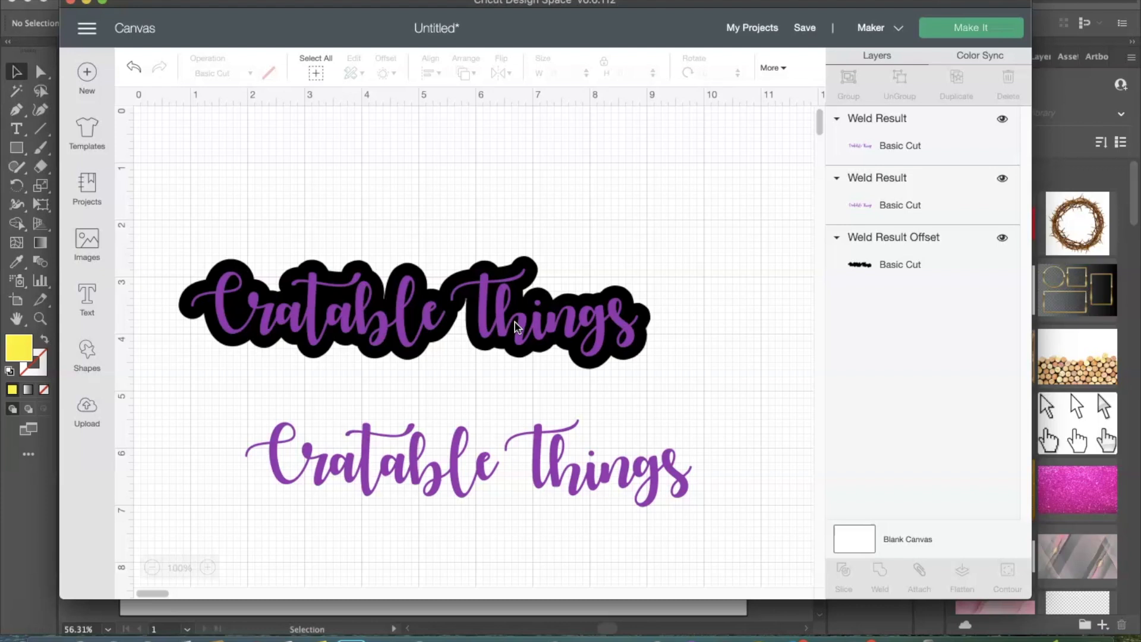
drag(516, 327, 483, 317)
click(520, 201)
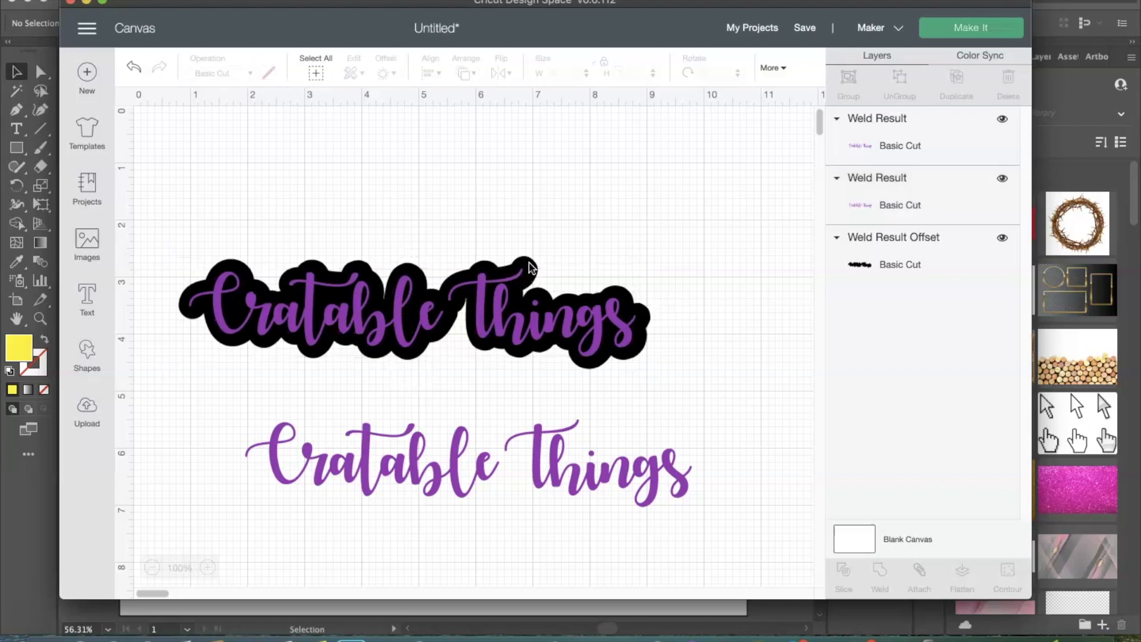
- Add a second offset of 0.222 in with rounded corners around the black offset layer
click(879, 262)
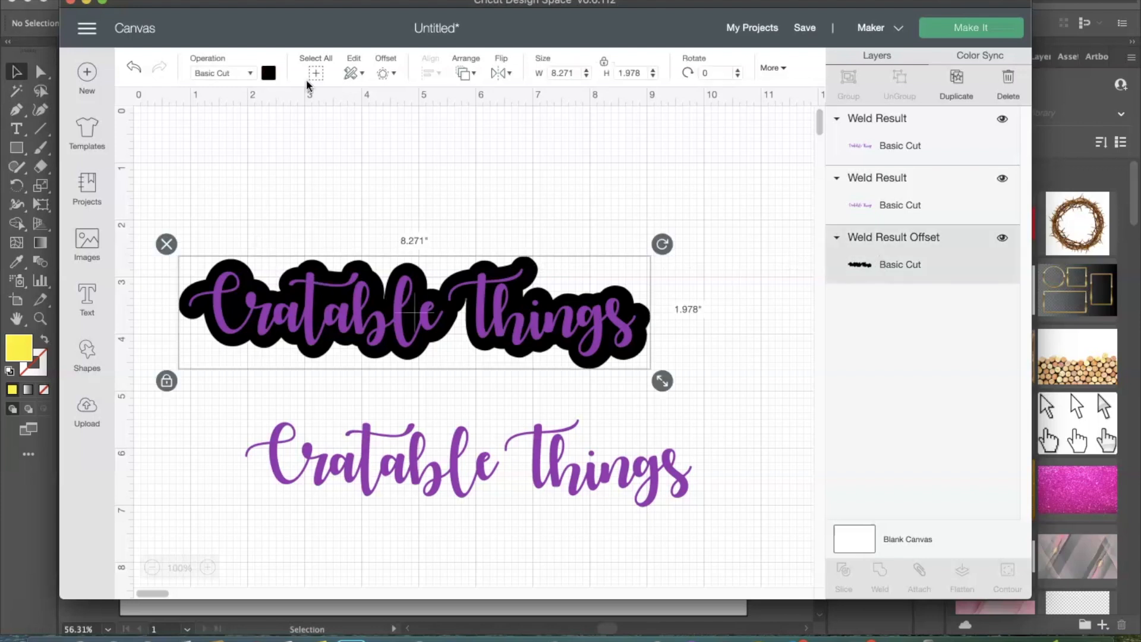
click(395, 75)
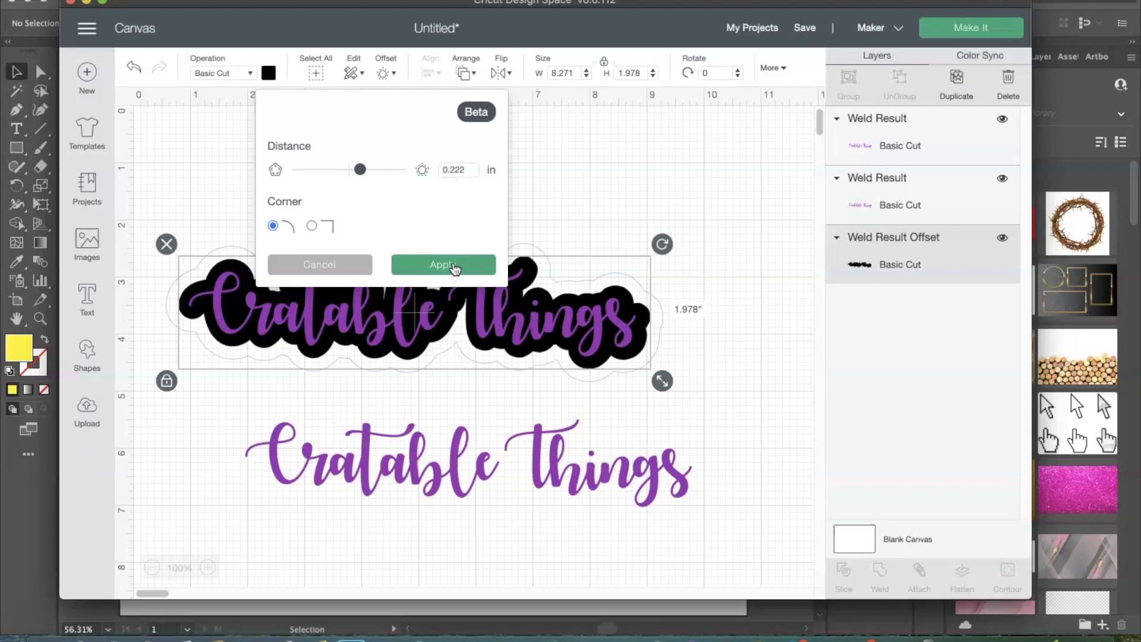
click(455, 265)
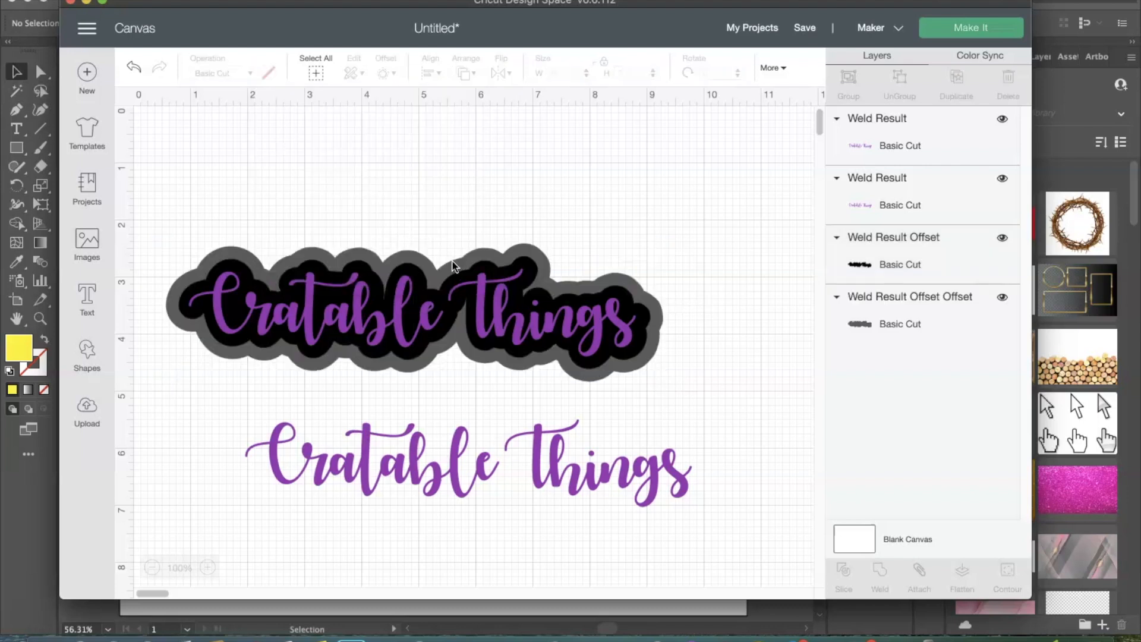
- Recolour the outermost offset layer of the upper design from the material colours to medium blue
click(307, 262)
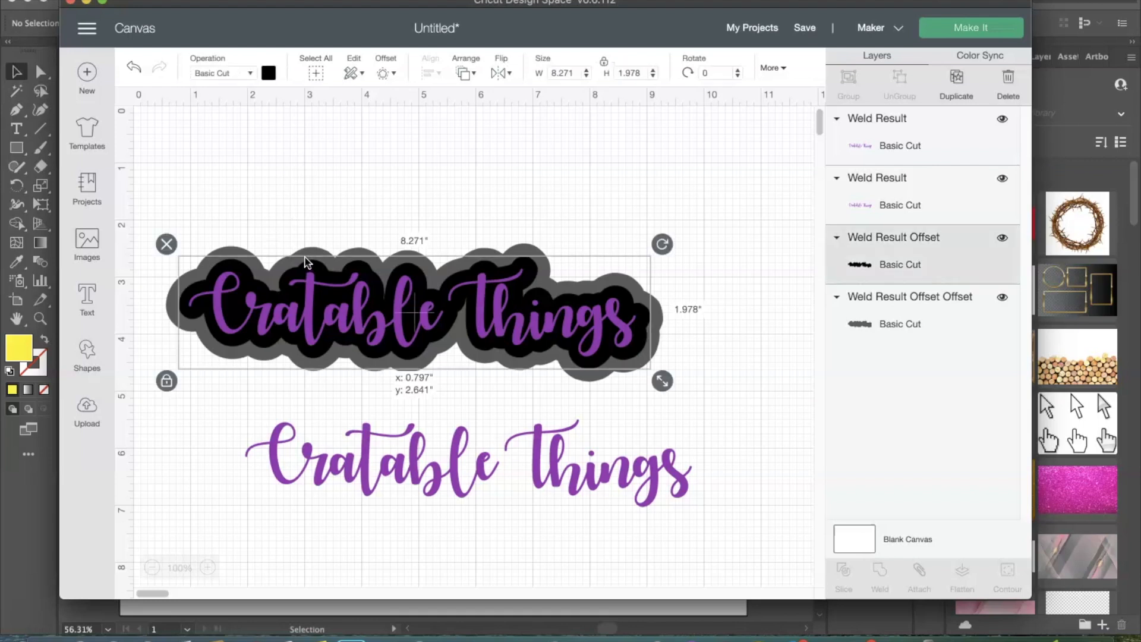
click(922, 322)
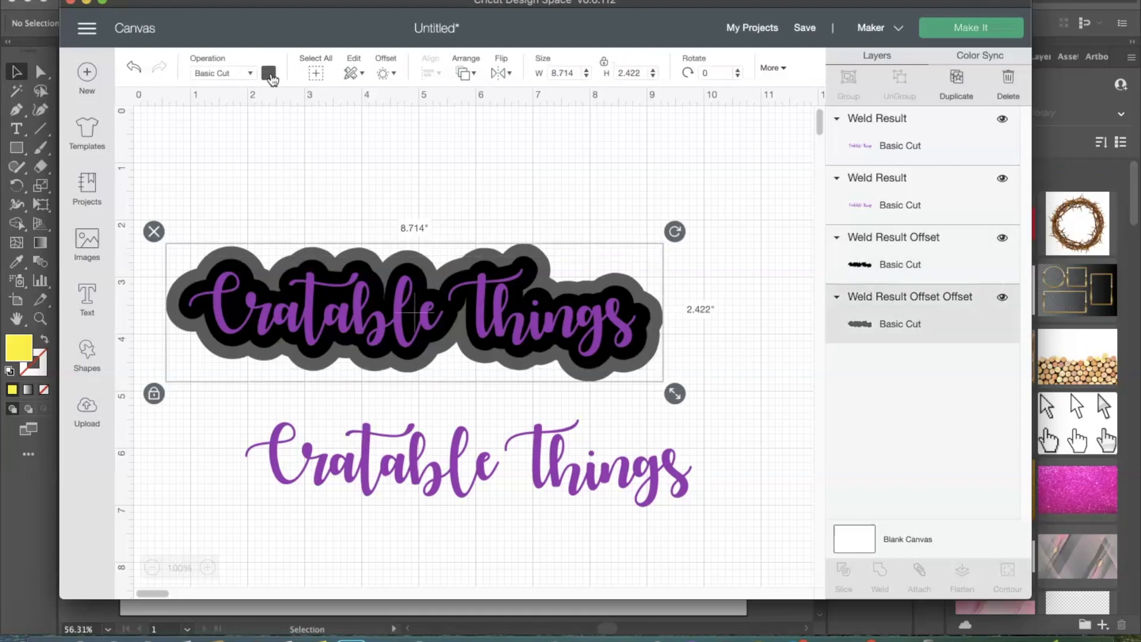
click(268, 73)
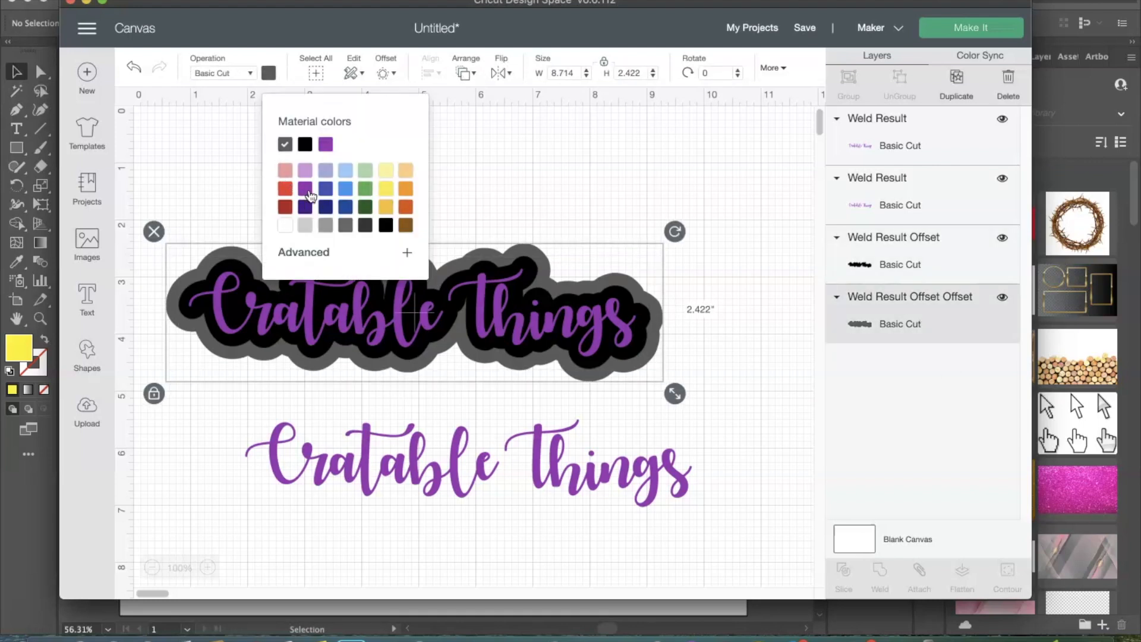
click(344, 189)
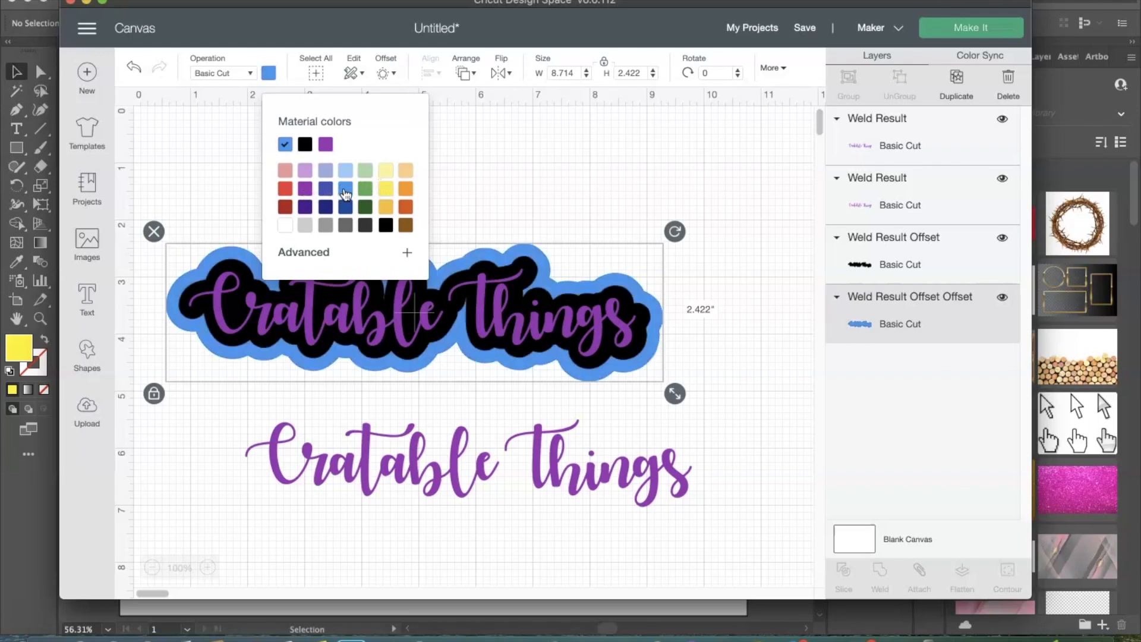
click(746, 190)
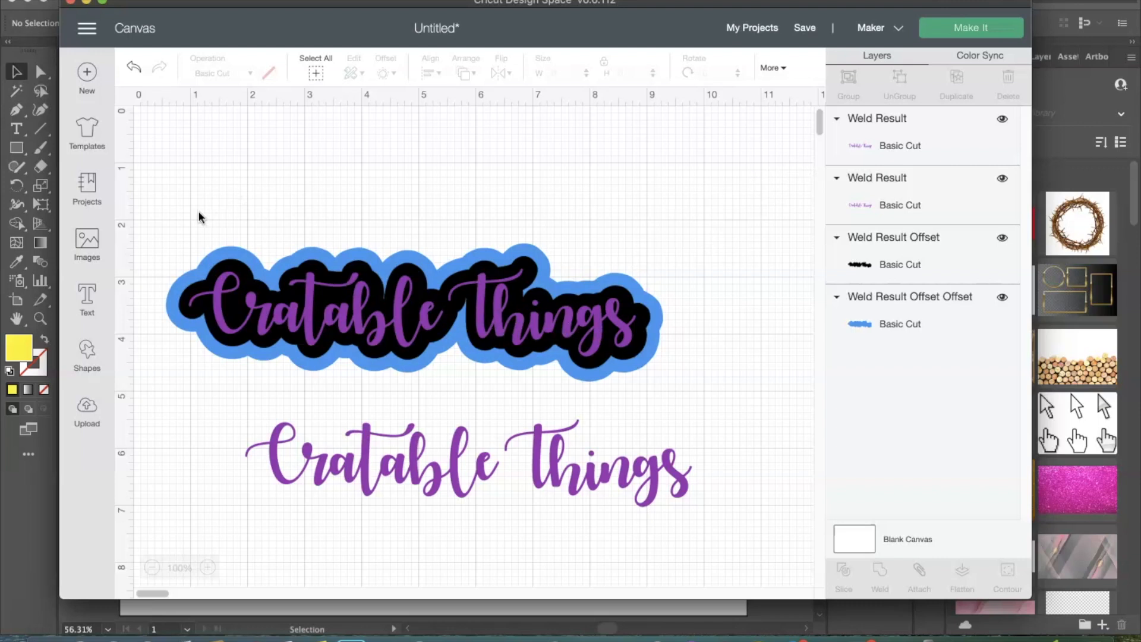
- Duplicate the complete three-layer lettering design and place the copy above the original
drag(155, 197, 720, 404)
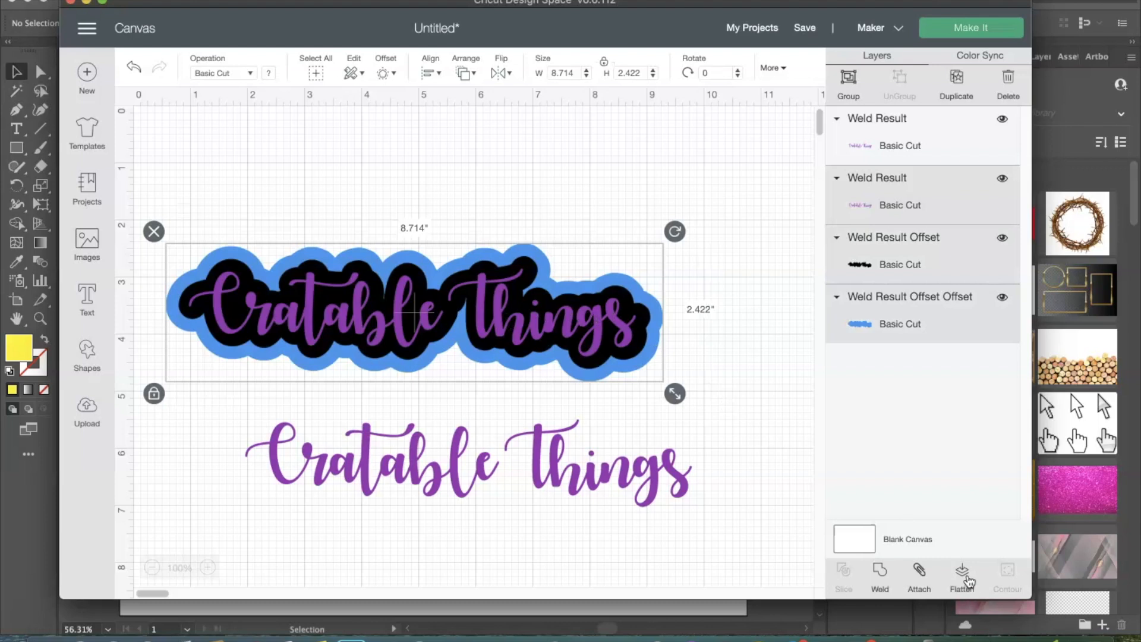
right_click(379, 322)
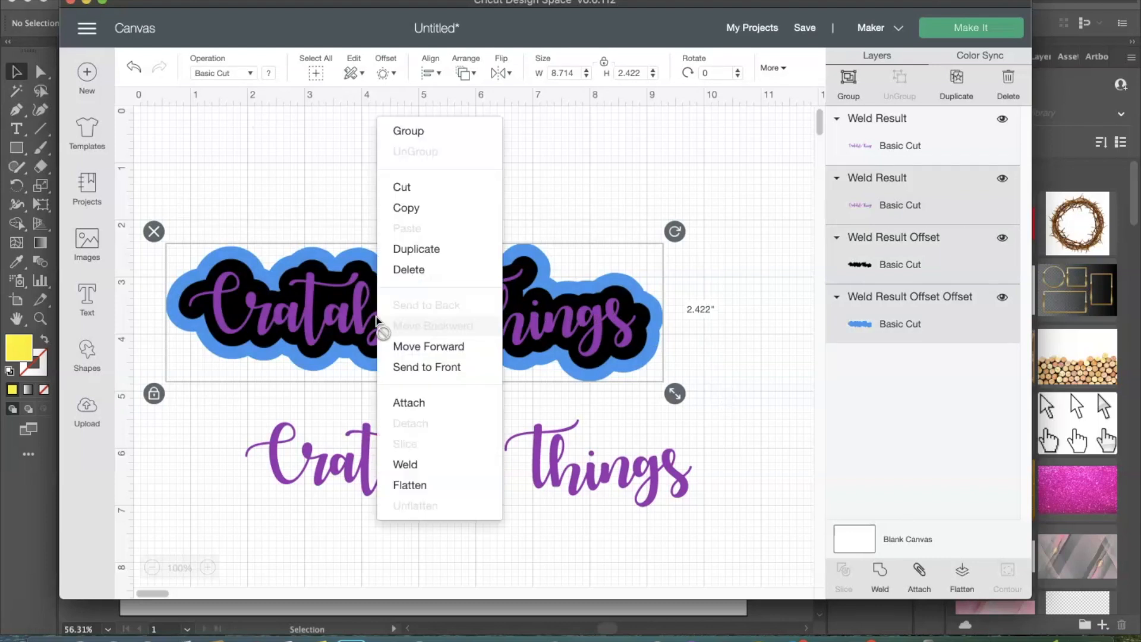
click(415, 249)
drag(416, 359, 414, 196)
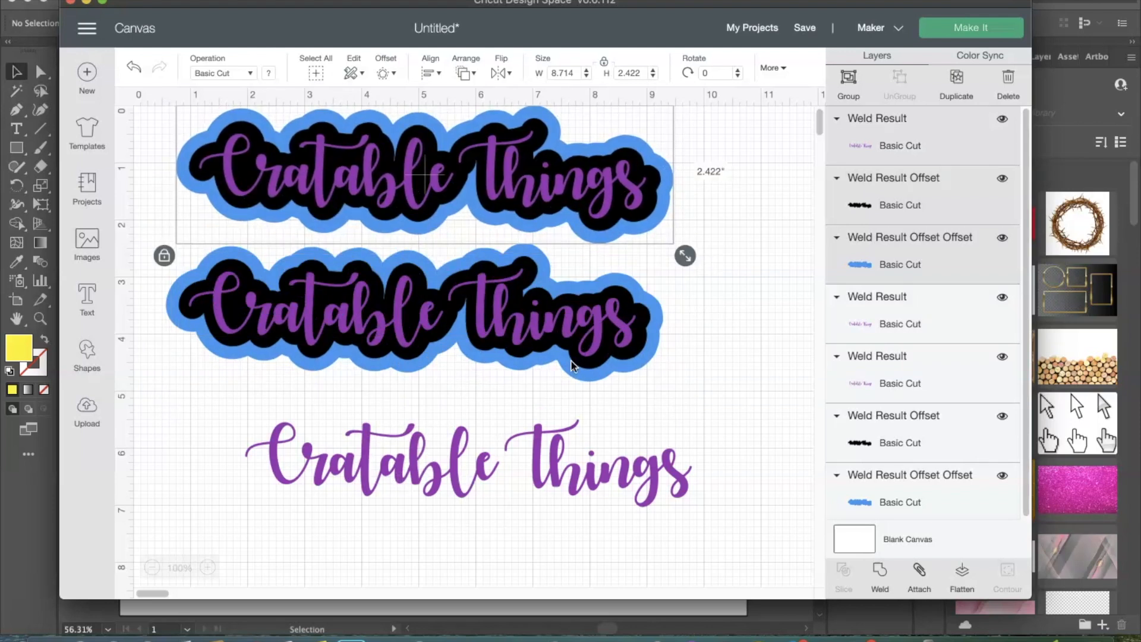
- Flatten the lettering, black offset and blue offset of the lower layered design into one Print Then Cut layer
click(741, 376)
drag(156, 240, 615, 386)
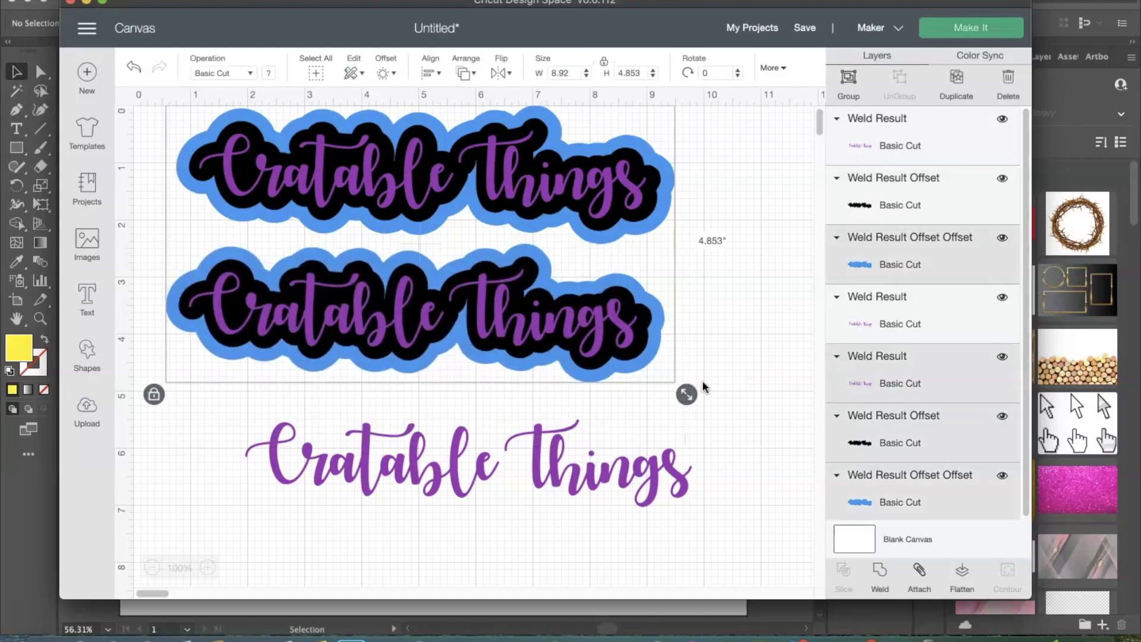
click(725, 345)
drag(713, 306, 153, 320)
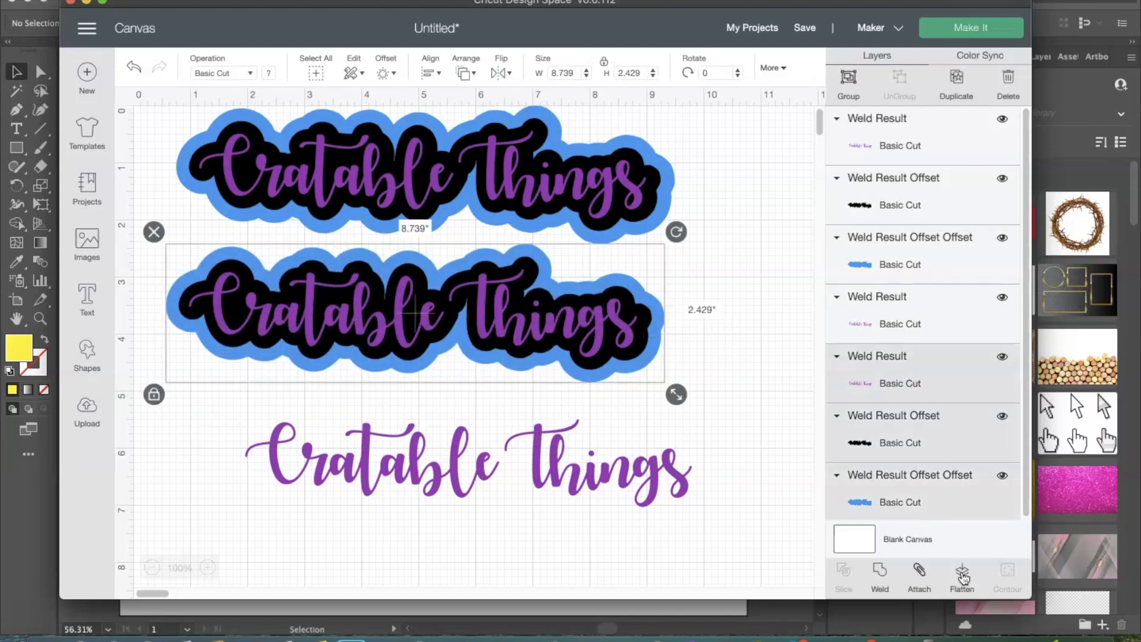
click(962, 576)
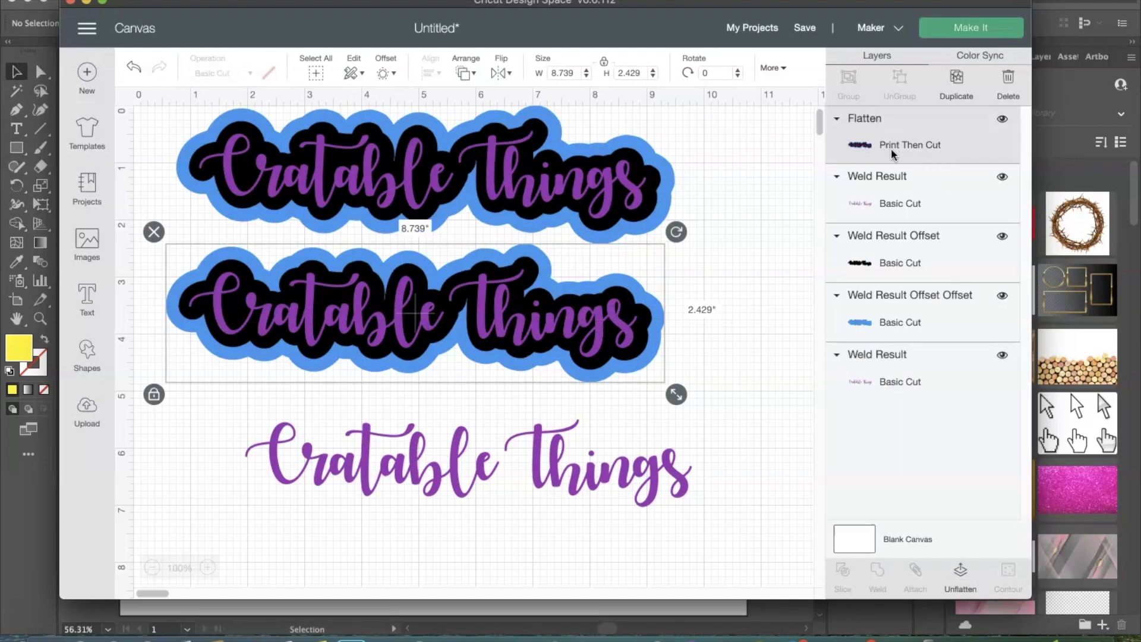
- Shift the flattened design slightly down and to the right, and reposition the loose purple lettering beneath it
drag(536, 317, 544, 328)
click(475, 170)
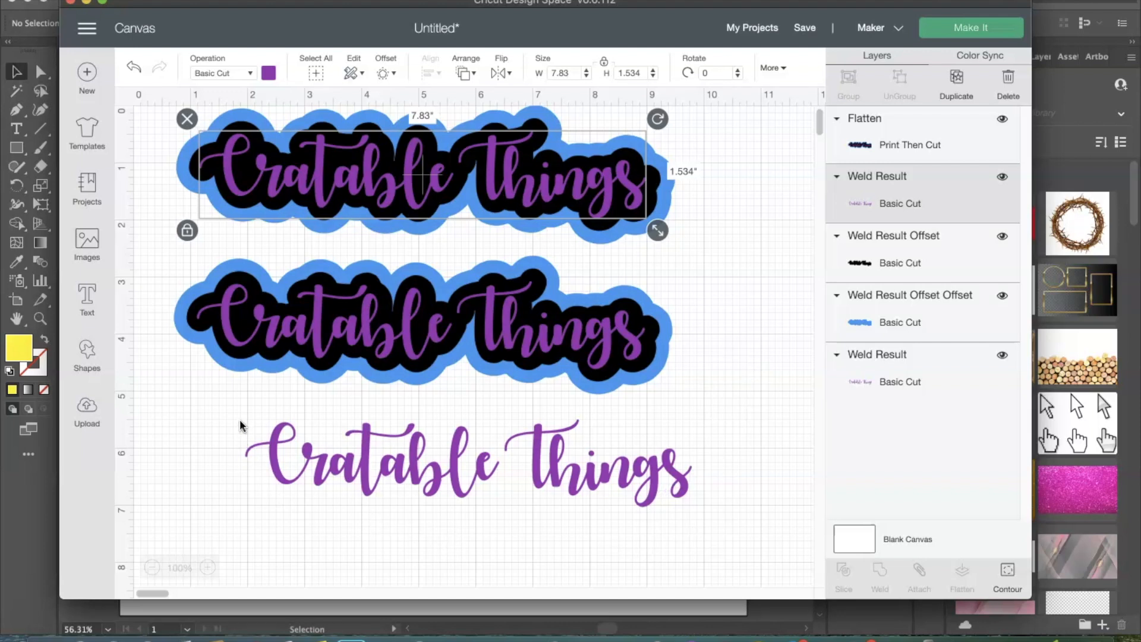
drag(577, 472, 510, 511)
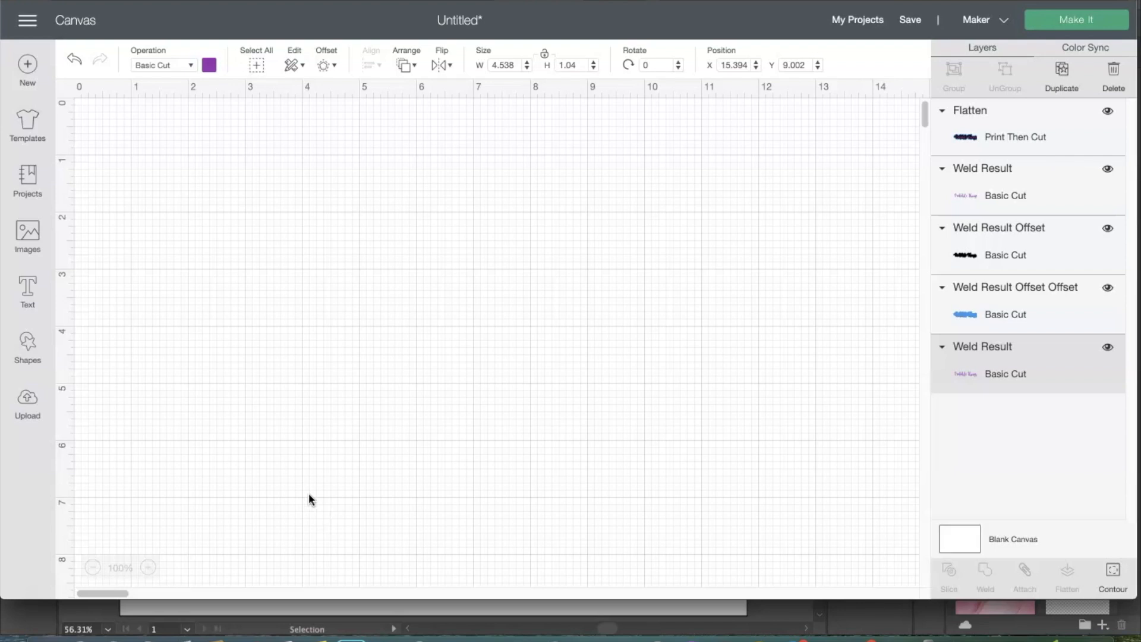
- Insert the previously uploaded unicorn face image with the striped horn and pink bow onto the canvas
click(27, 401)
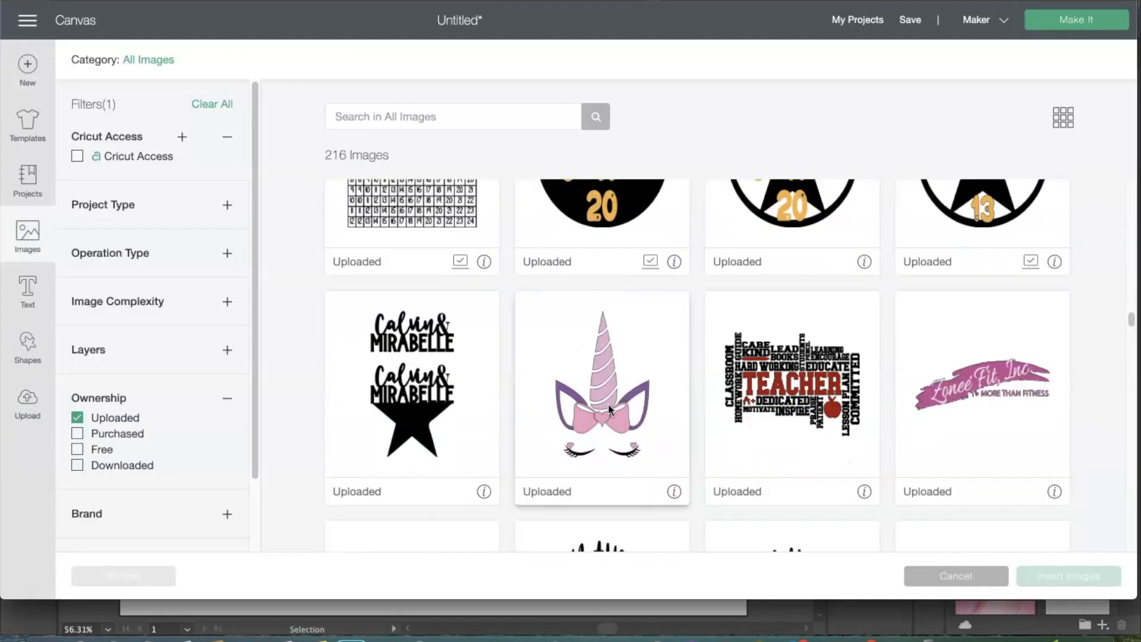
click(609, 408)
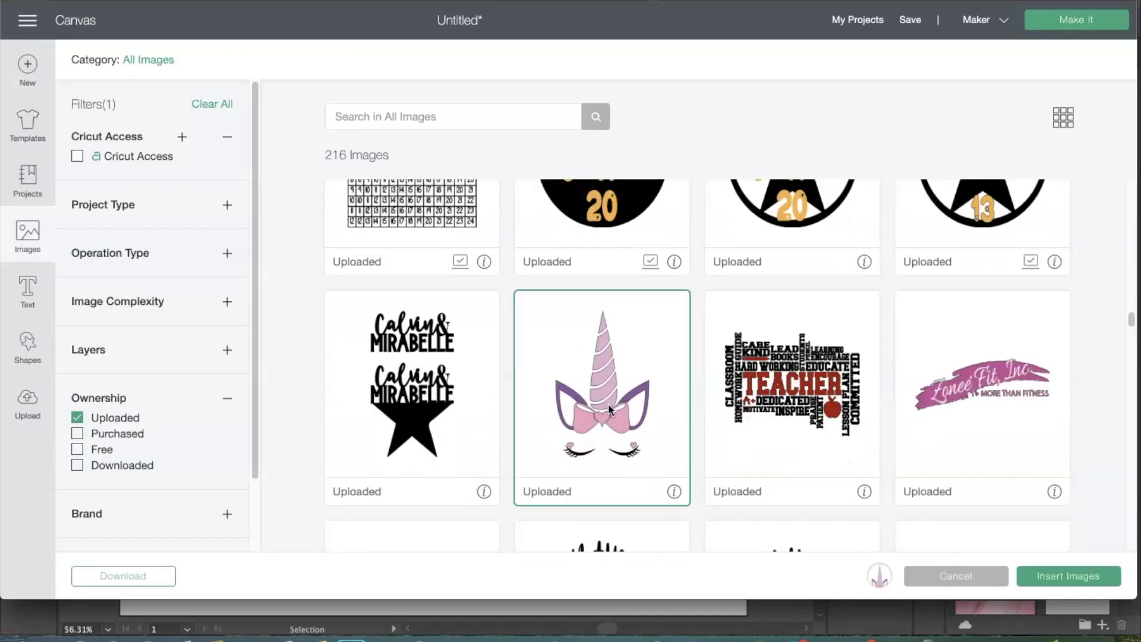
click(1068, 576)
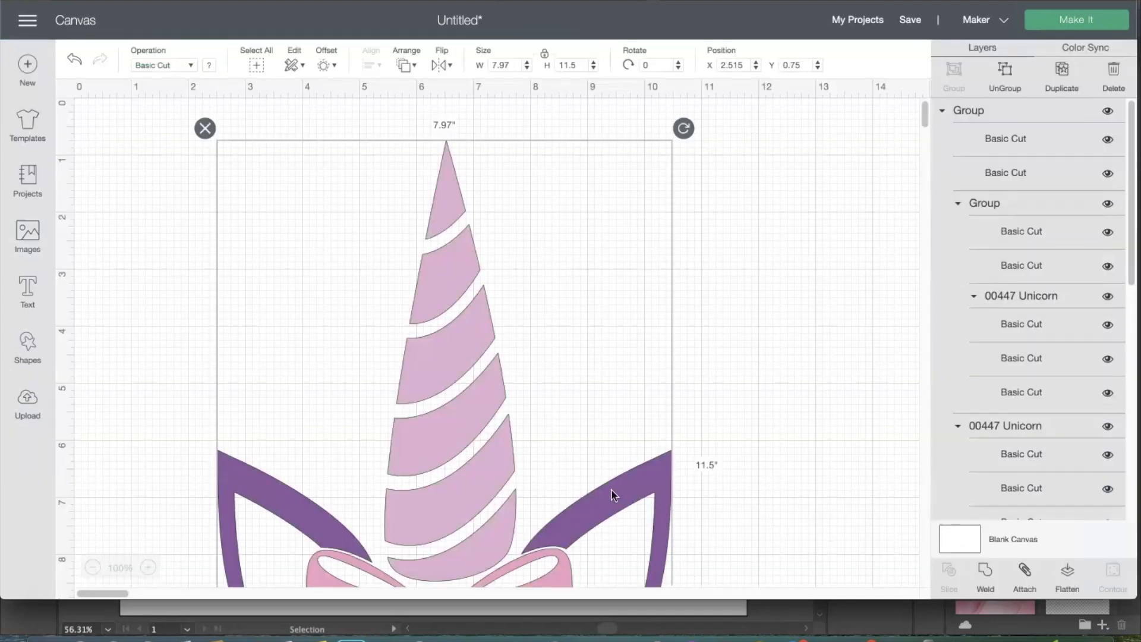
- Scale the unicorn face down to about 3.455 by 4.986 in and place it at about X 1.196, Y 0.417
drag(444, 487, 438, 357)
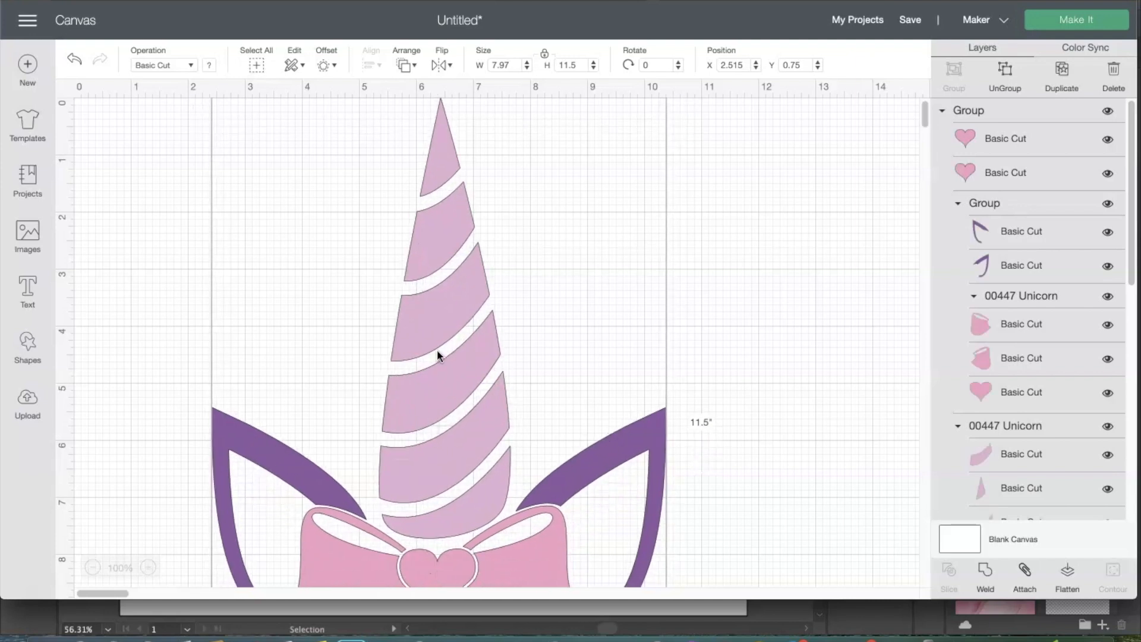
scroll(601, 440, down, 5)
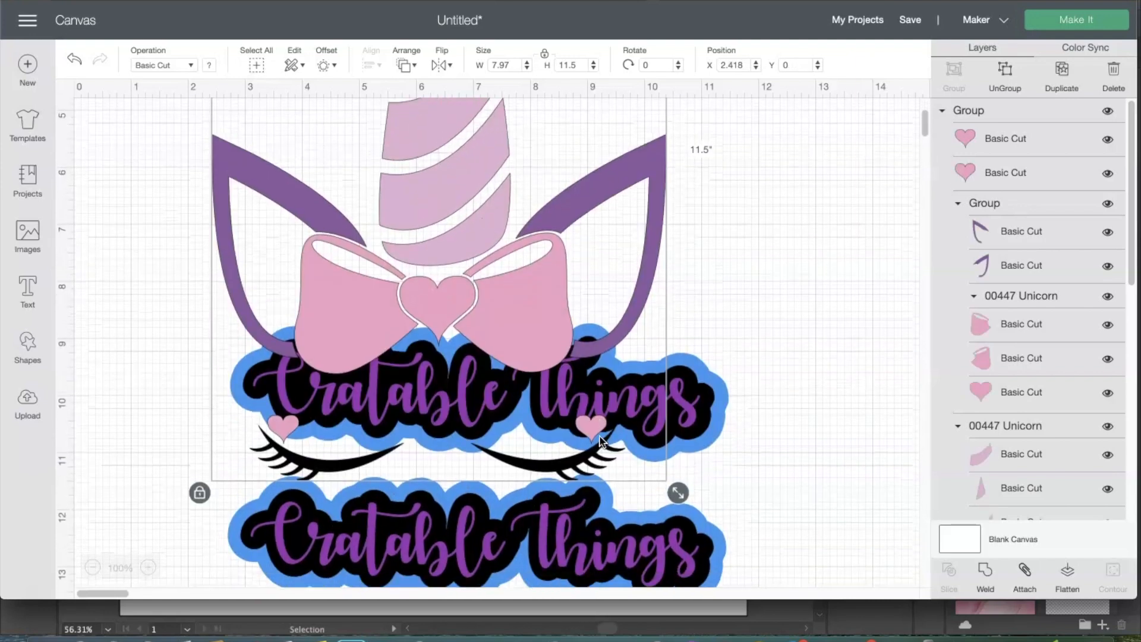
drag(680, 539, 415, 208)
scroll(467, 315, up, 5)
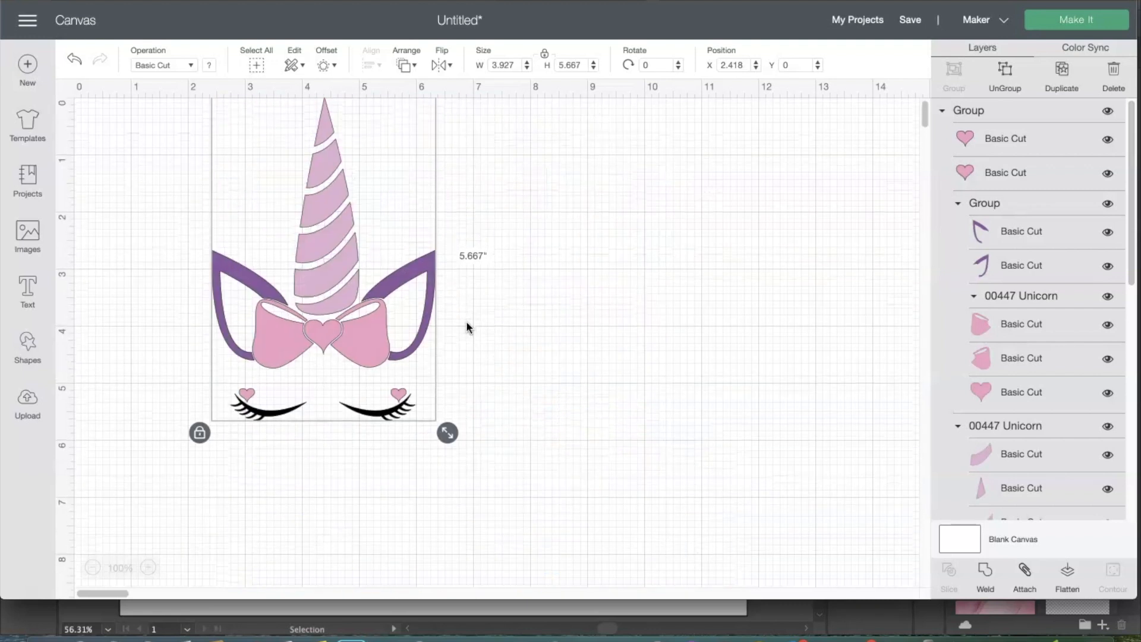
click(441, 432)
drag(441, 431, 420, 392)
drag(341, 292, 326, 318)
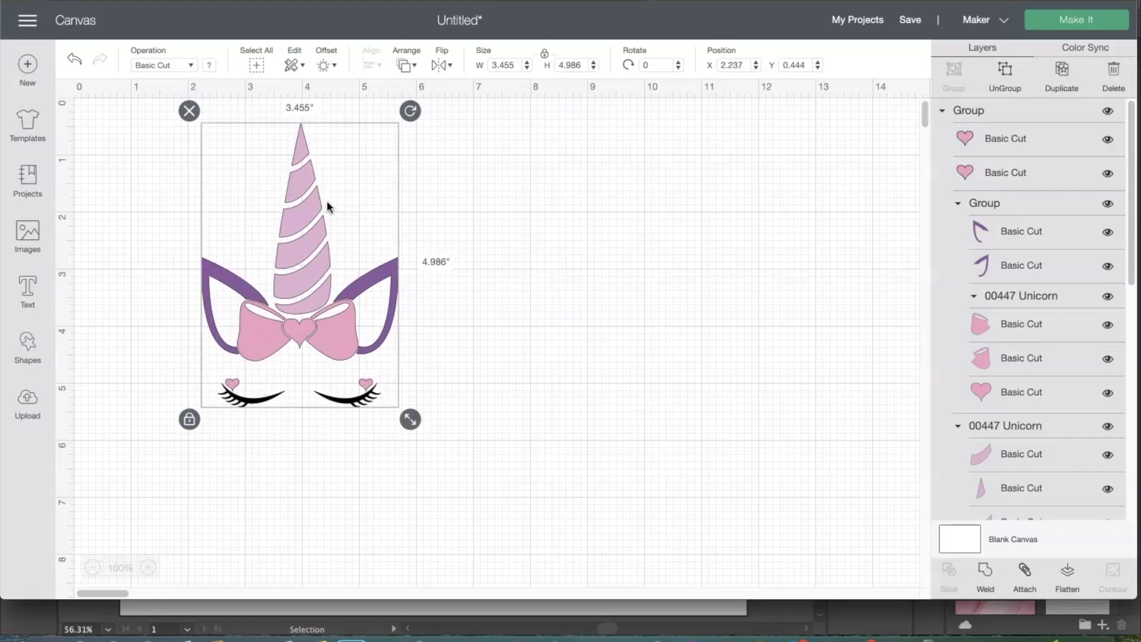
click(578, 289)
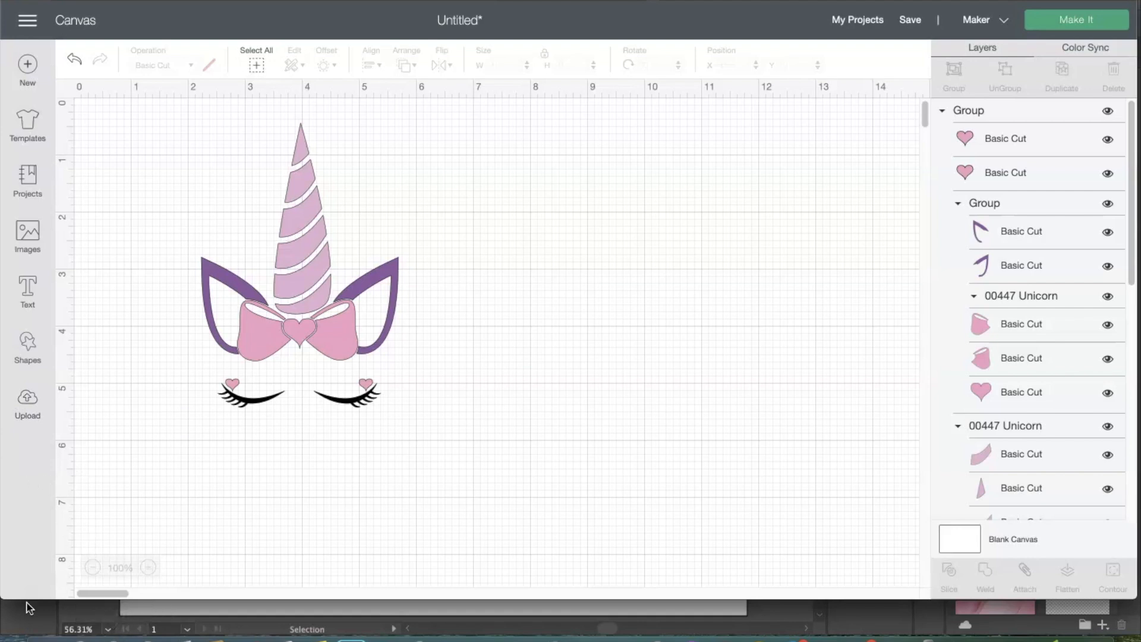
drag(296, 330, 236, 322)
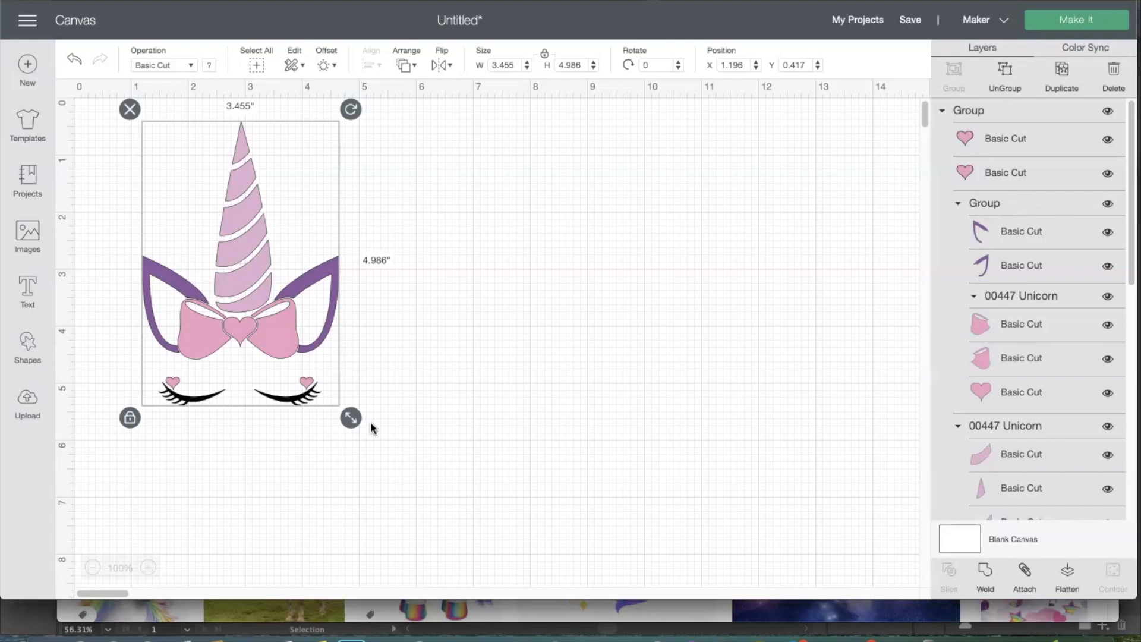
- Upload the rainbow-maned unicorn picture from the computer as a new image with the Complex image type
click(27, 404)
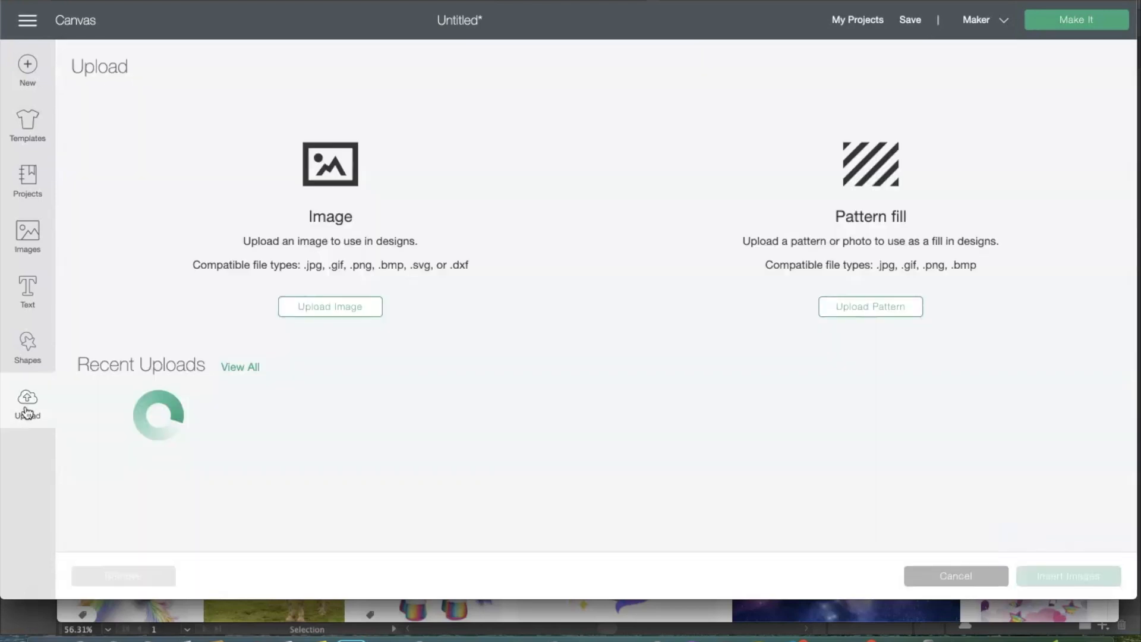
click(314, 306)
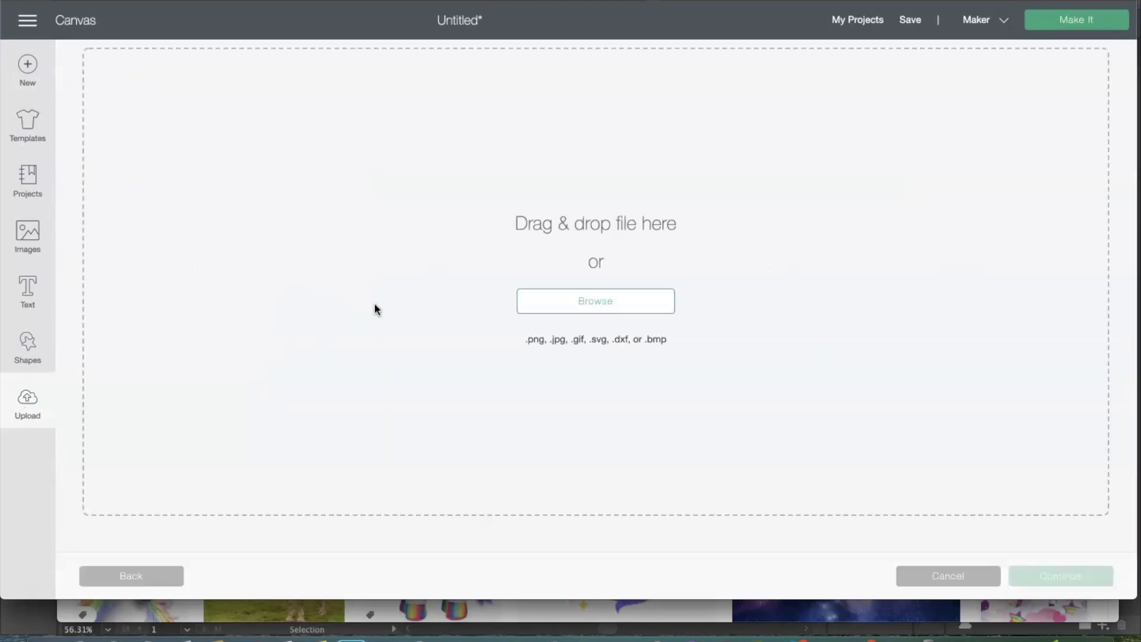
click(540, 308)
click(195, 63)
double_click(194, 62)
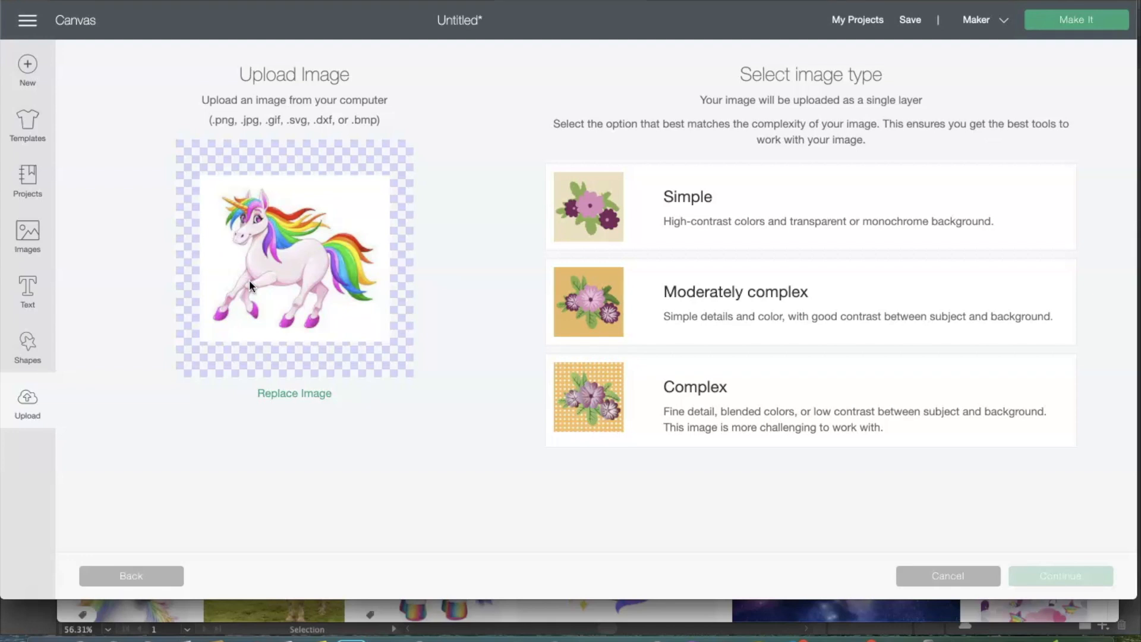
click(774, 401)
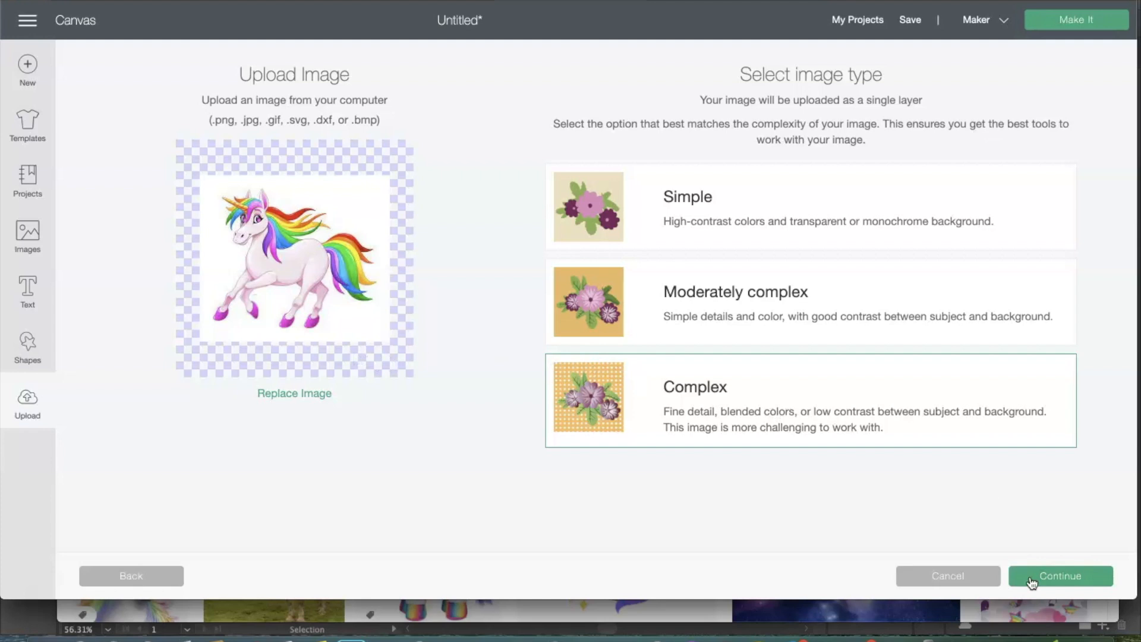
click(1053, 578)
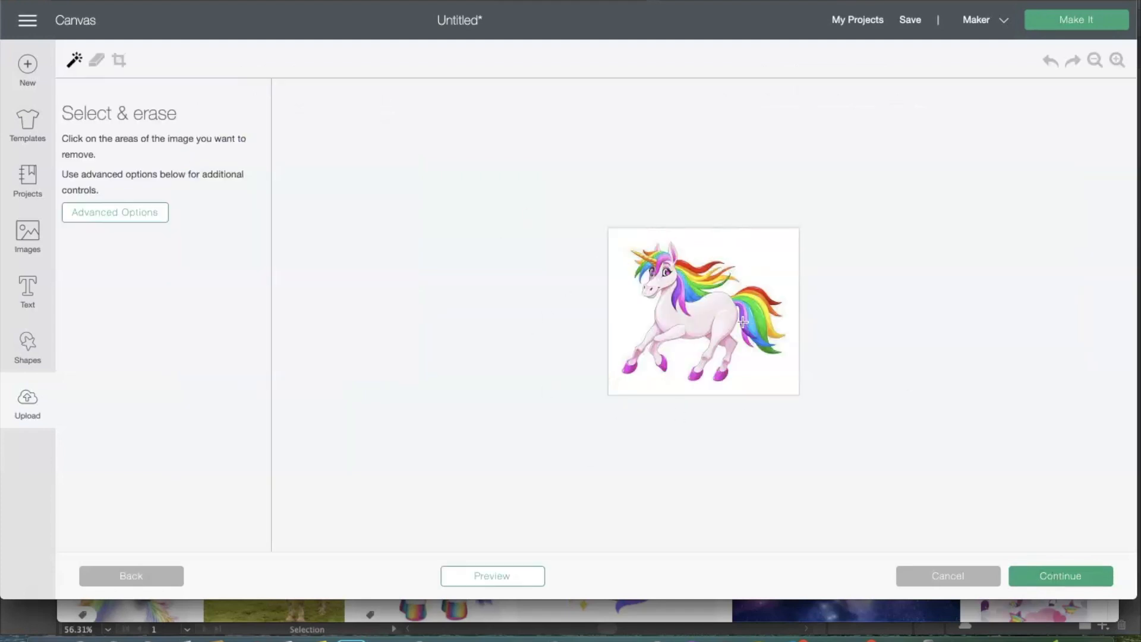
- Try erasing the white background around the rainbow unicorn and undo the erasure
click(758, 259)
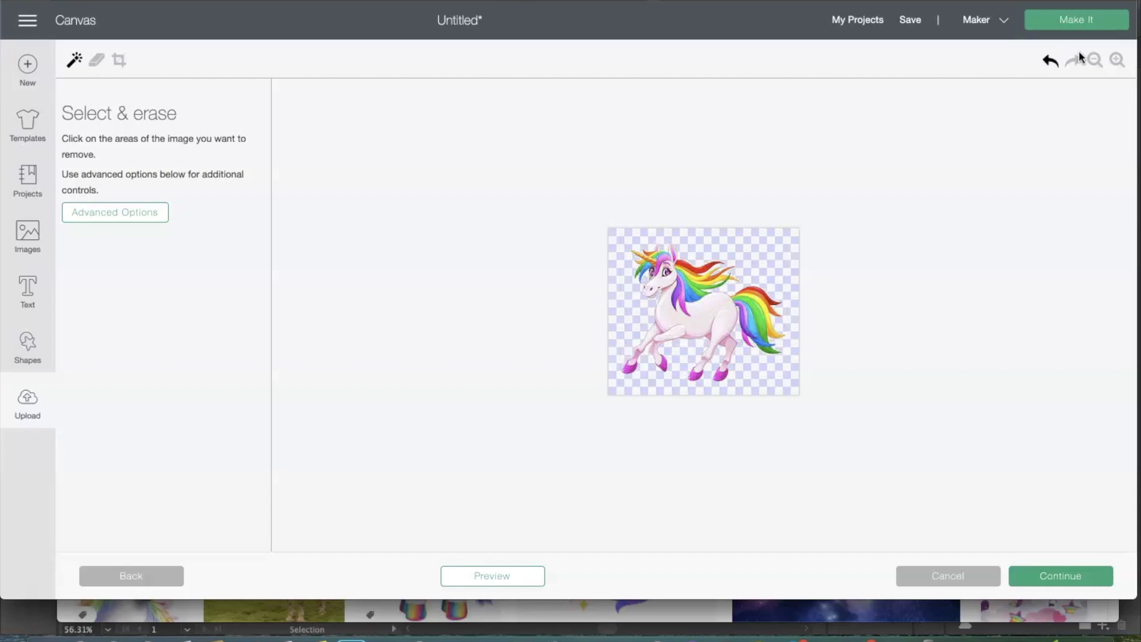
click(1049, 62)
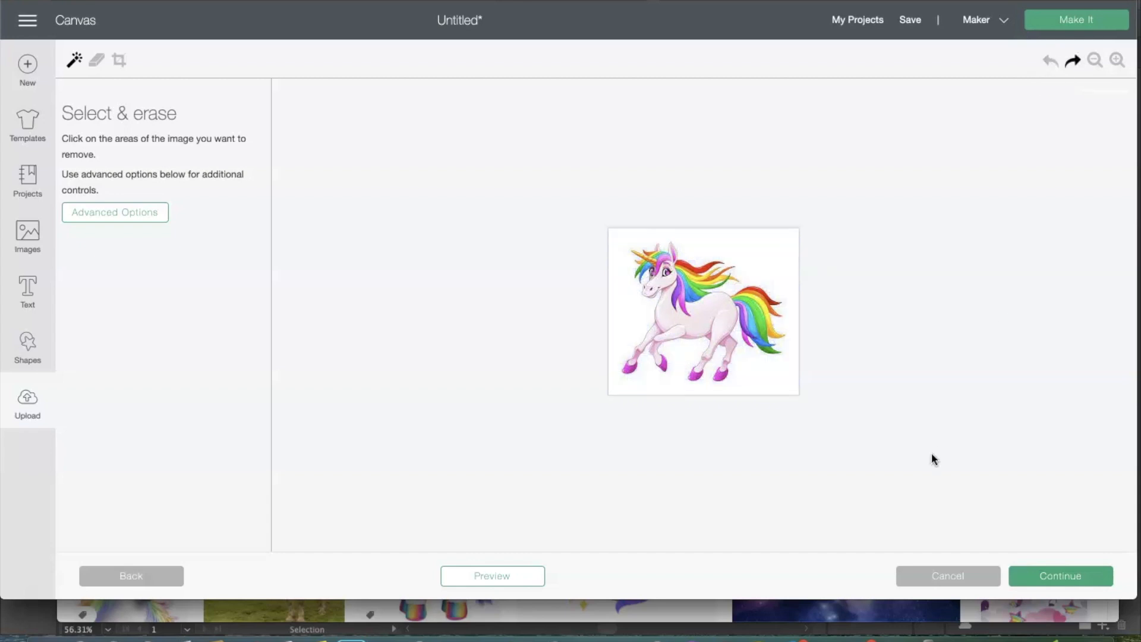
- Finish uploading the rainbow unicorn as a Print Then Cut image under the name Unknown
click(1069, 582)
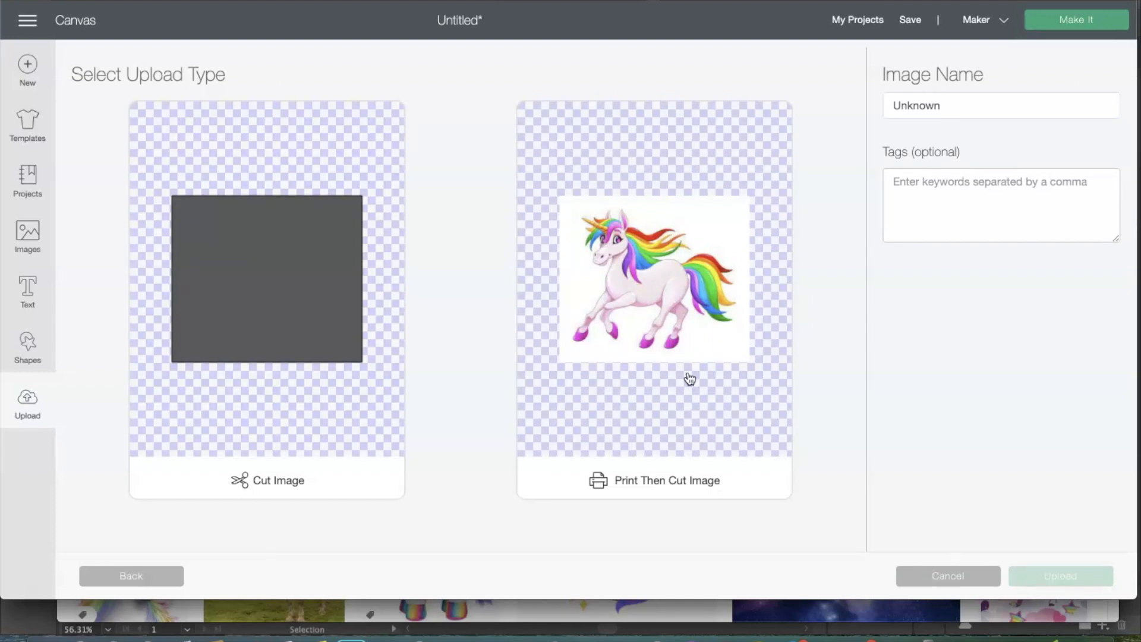
click(687, 378)
click(1057, 577)
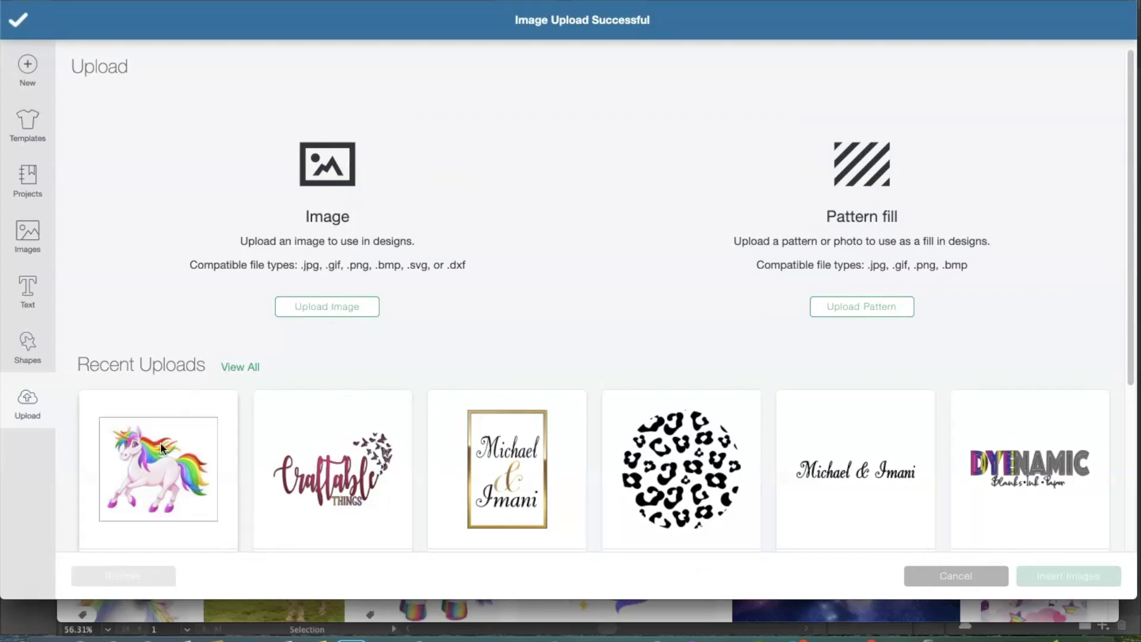
- Insert the uploaded rainbow unicorn and place it to the right of the unicorn face, at about X 8.069, Y 1.806
click(1057, 577)
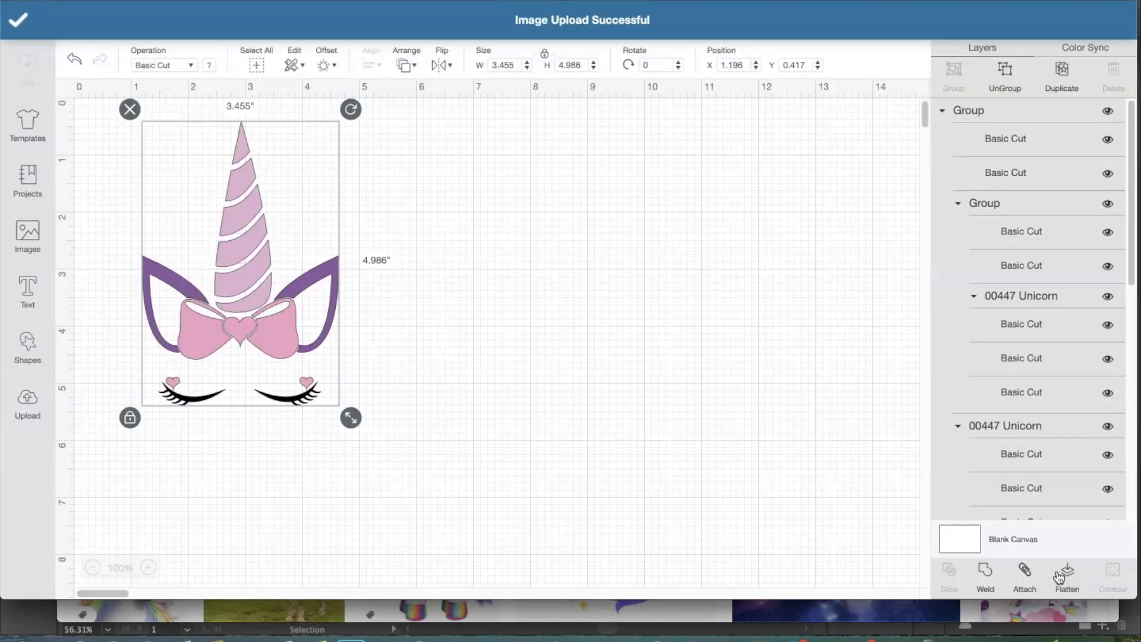
drag(150, 173, 582, 246)
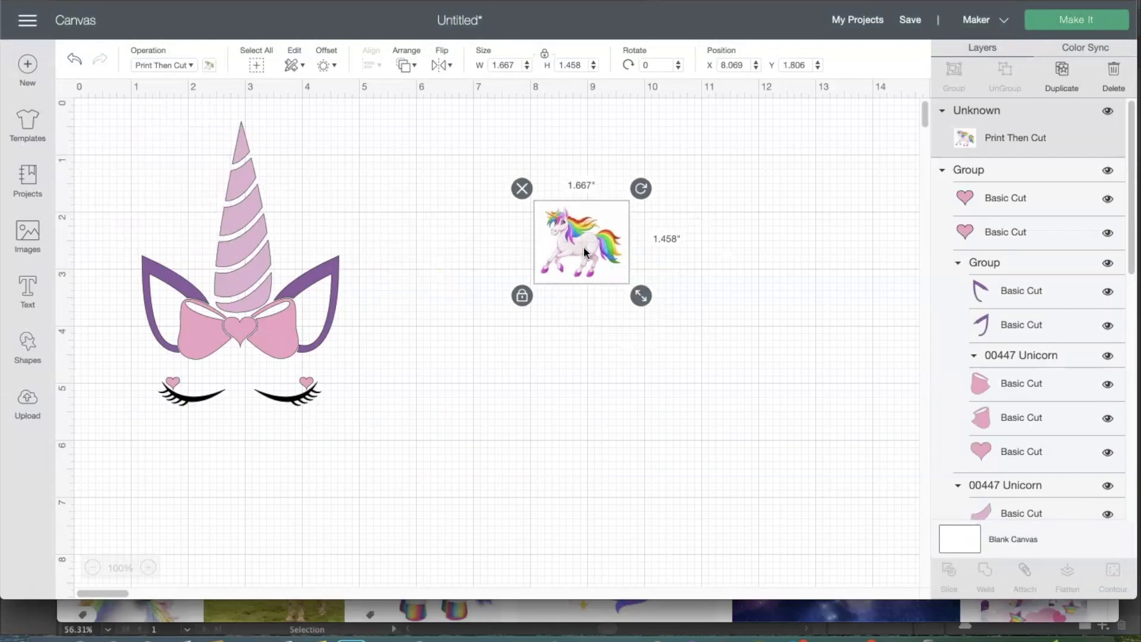
click(716, 357)
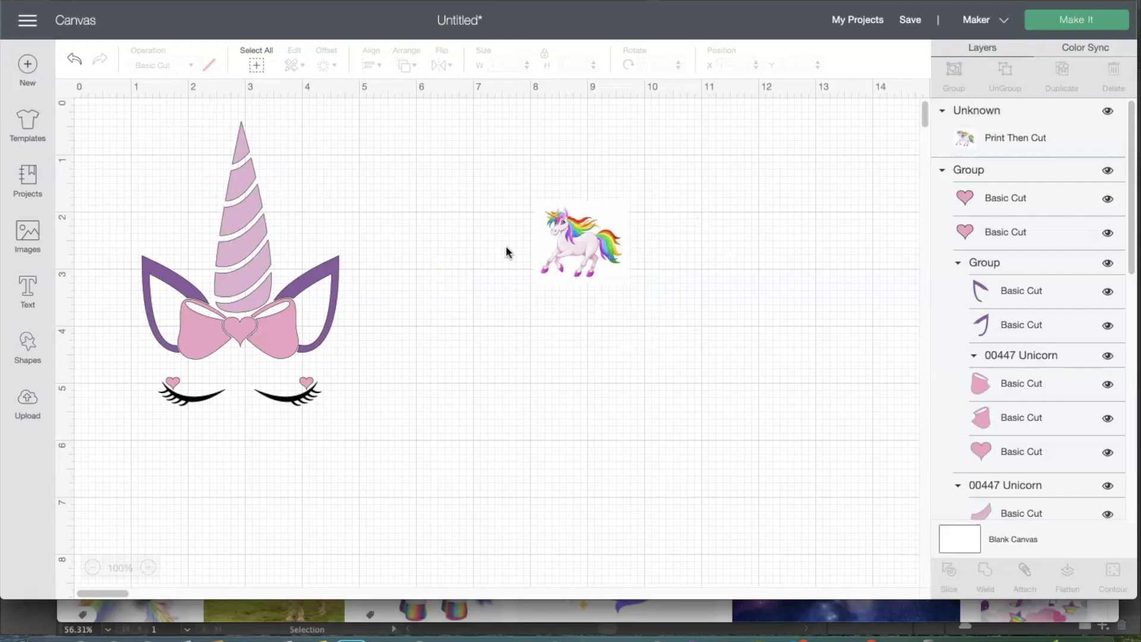
click(582, 240)
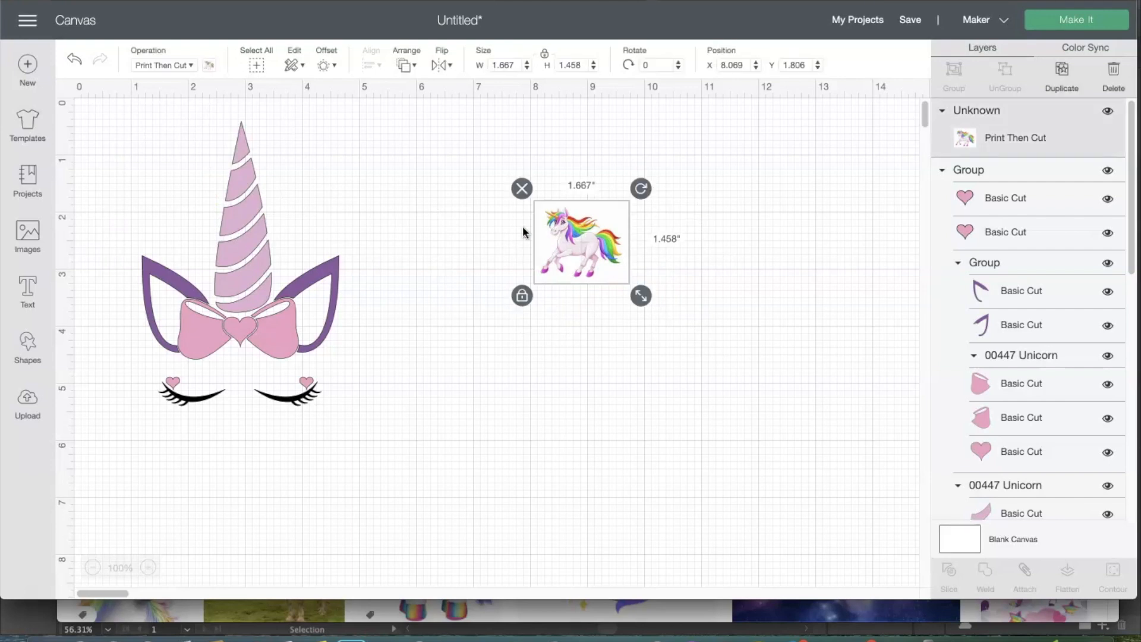
- Apply a 0.222 in offset with rounded corners to the white-background rainbow unicorn
click(330, 66)
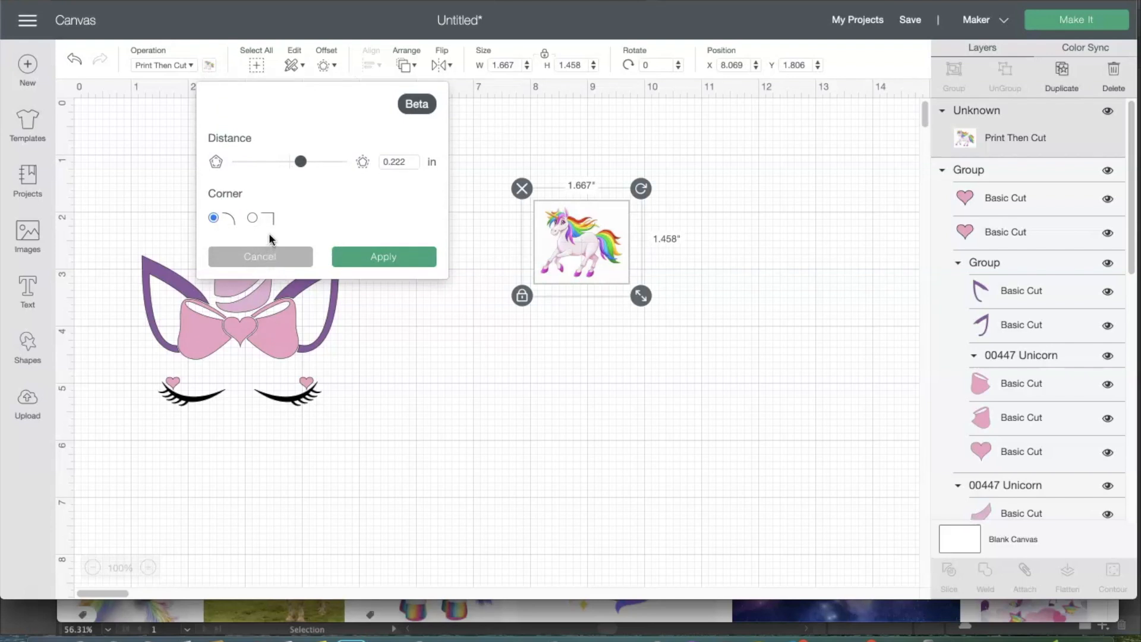
click(253, 218)
click(216, 221)
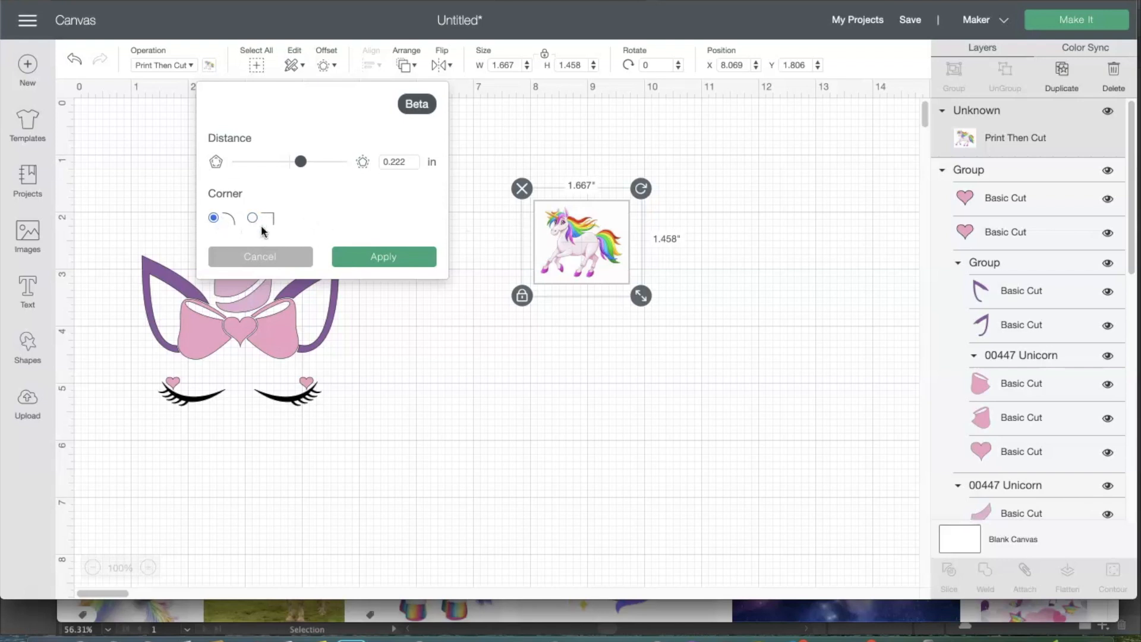
click(383, 257)
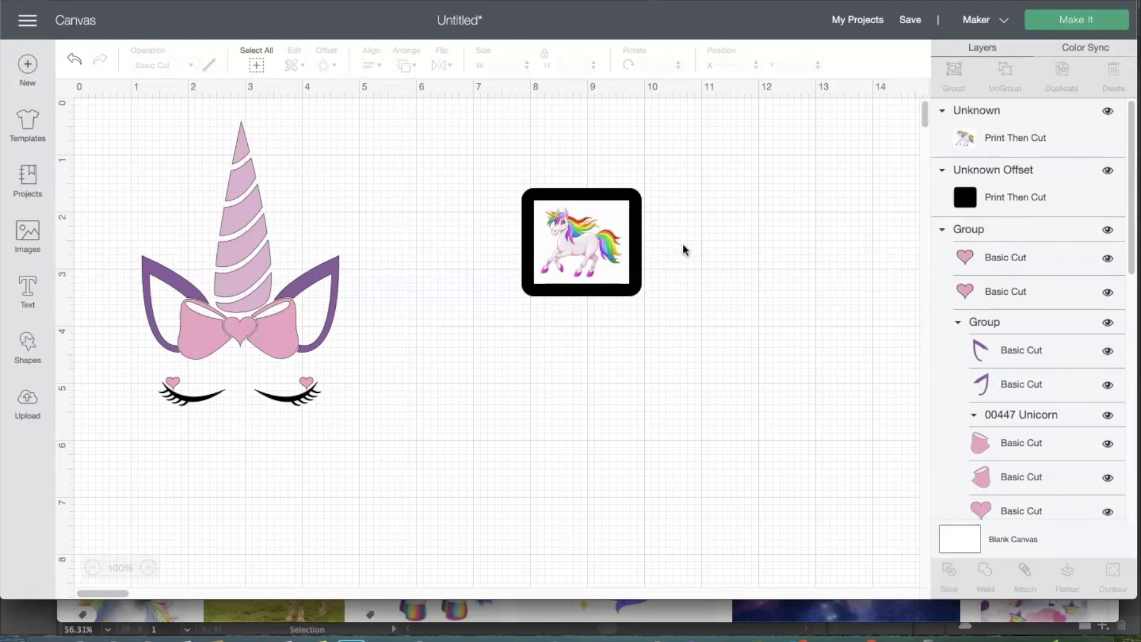
- Upload the rainbow unicorn JPEG from the computer again as a new image with the Complex image type
click(28, 401)
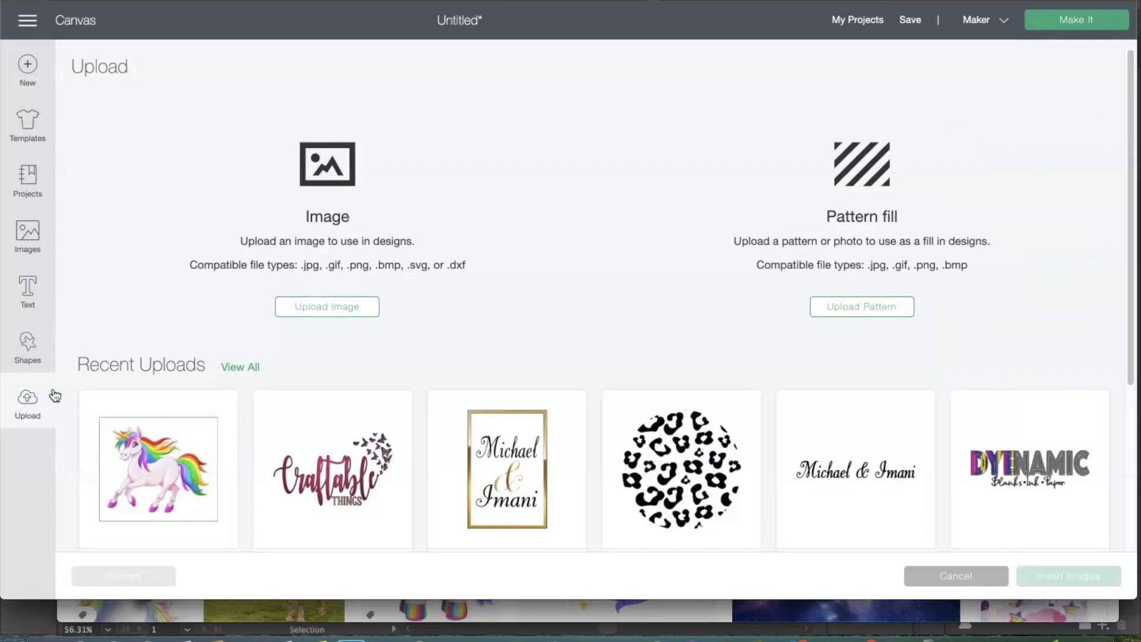
click(132, 480)
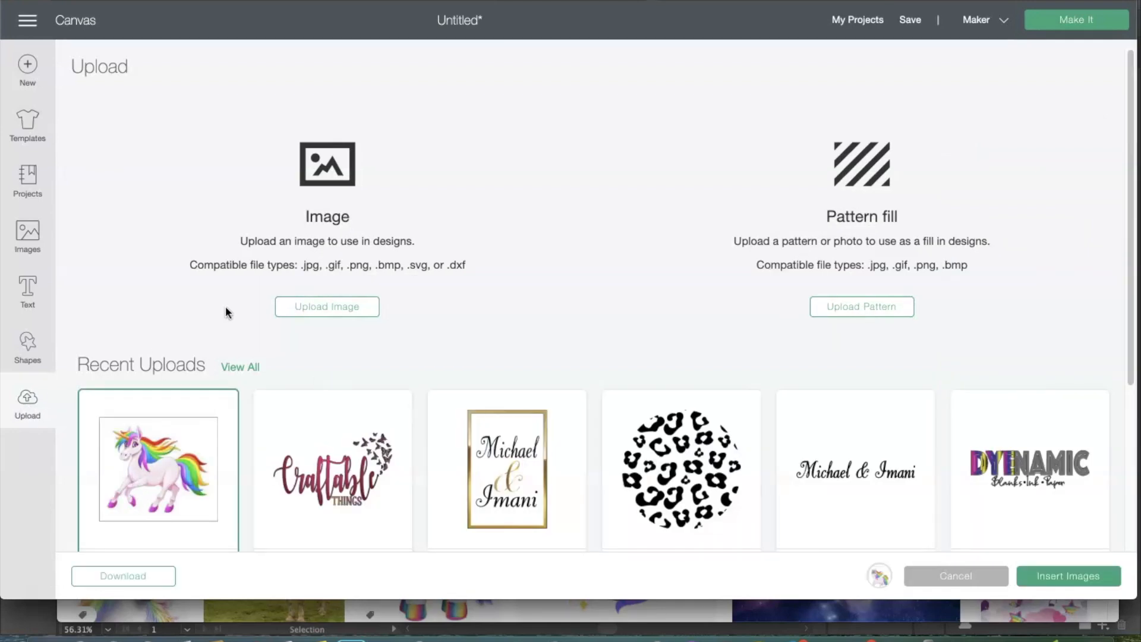
click(345, 315)
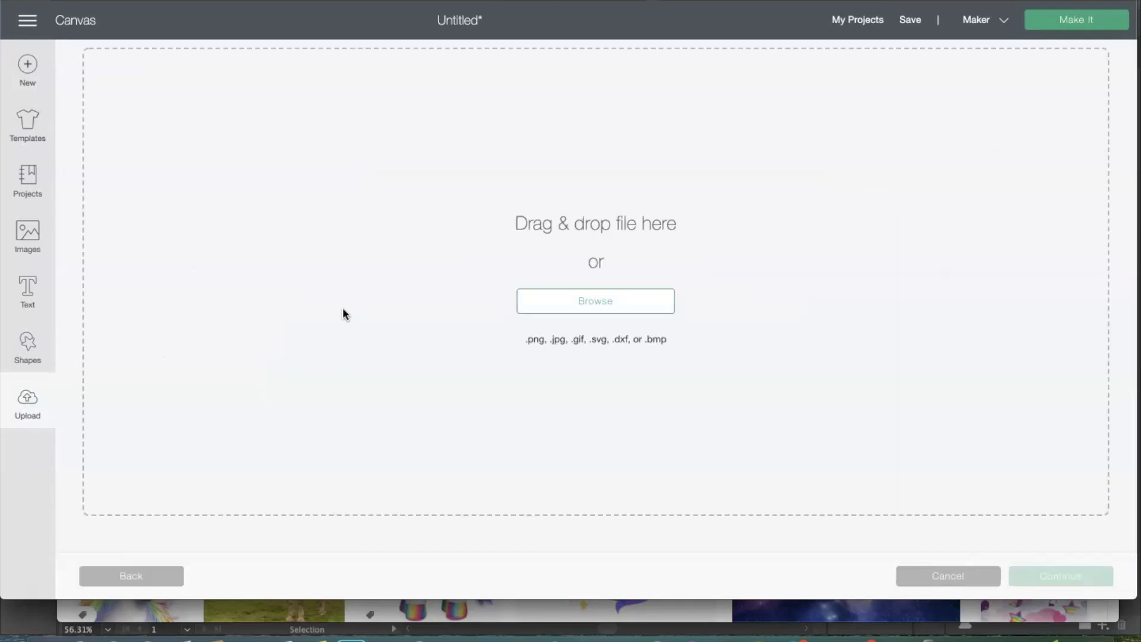
click(579, 305)
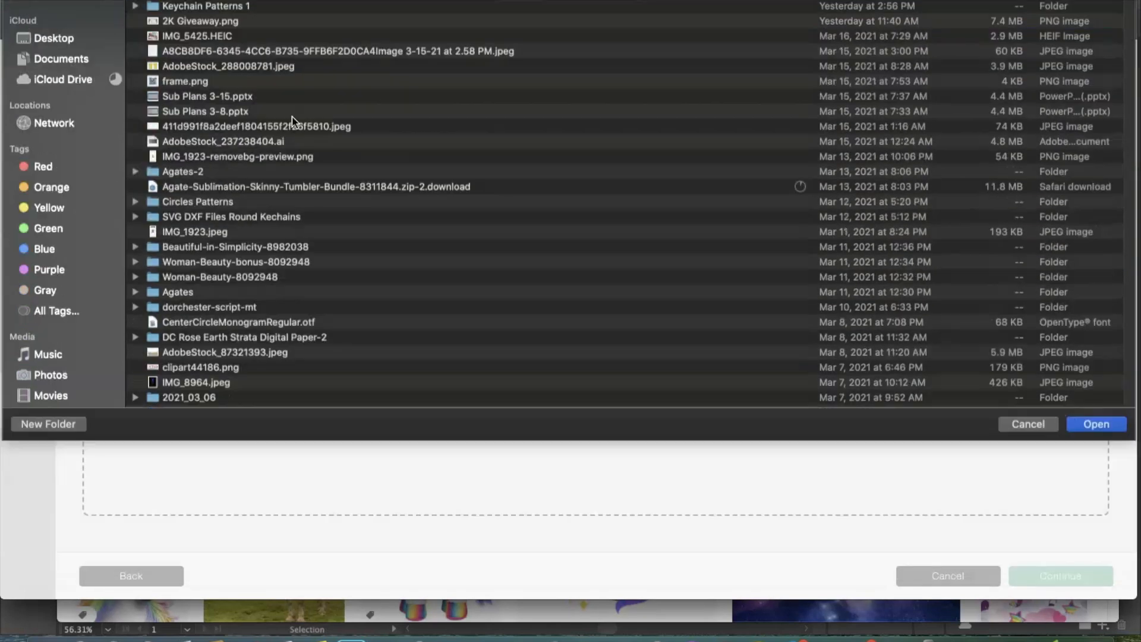
double_click(291, 125)
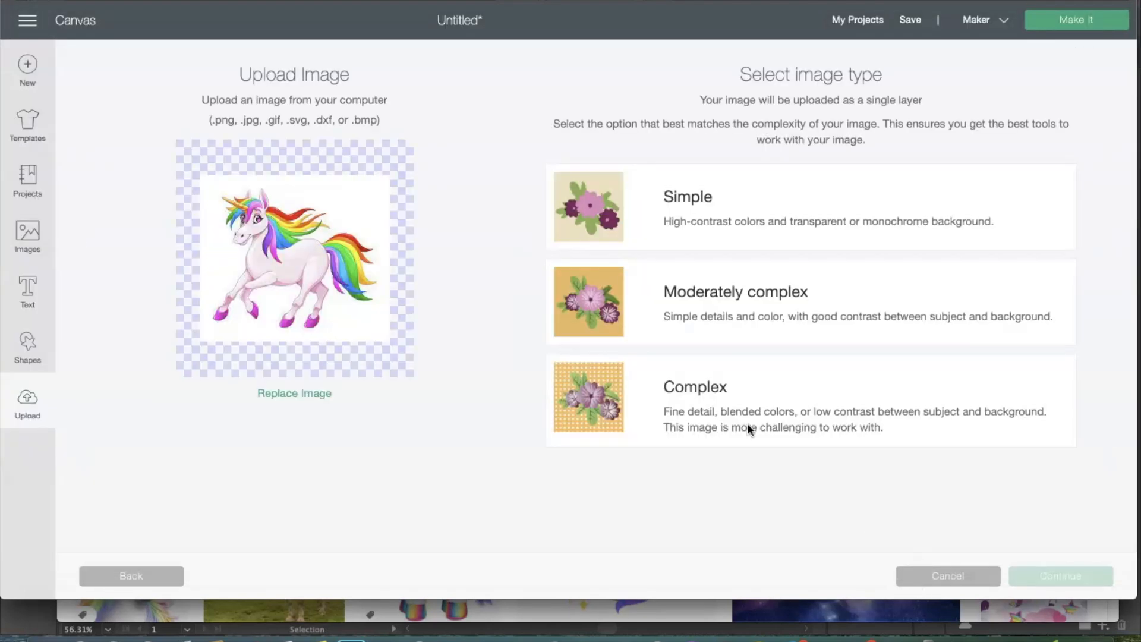
click(656, 399)
click(1038, 575)
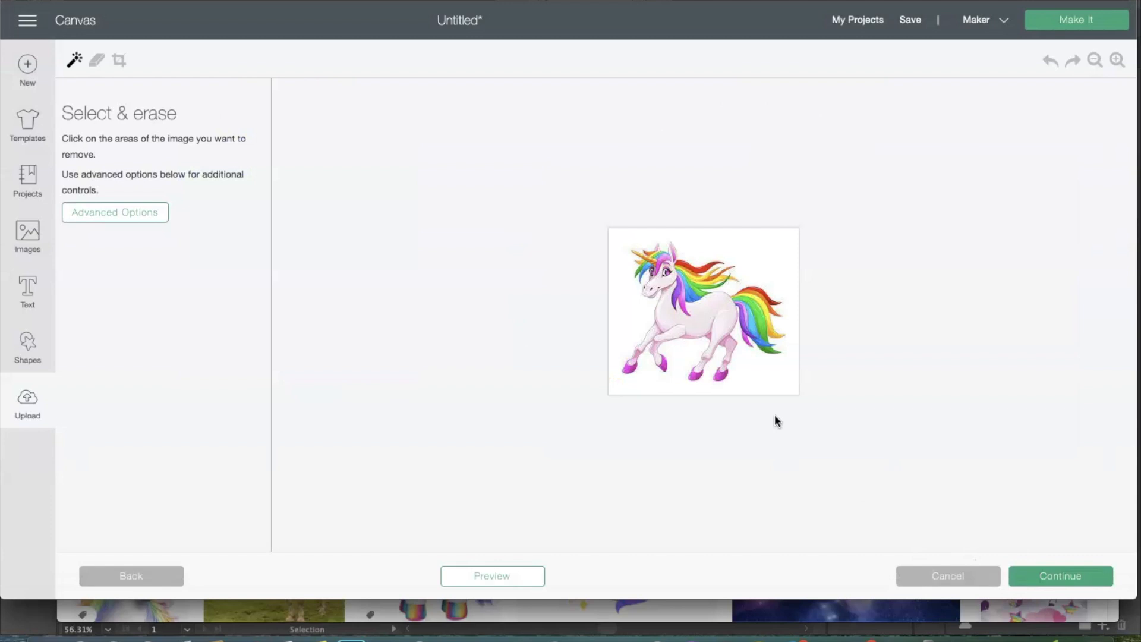
- Erase the white background around the rainbow unicorn and upload it as a Print Then Cut image named Unknown
click(630, 301)
click(1055, 580)
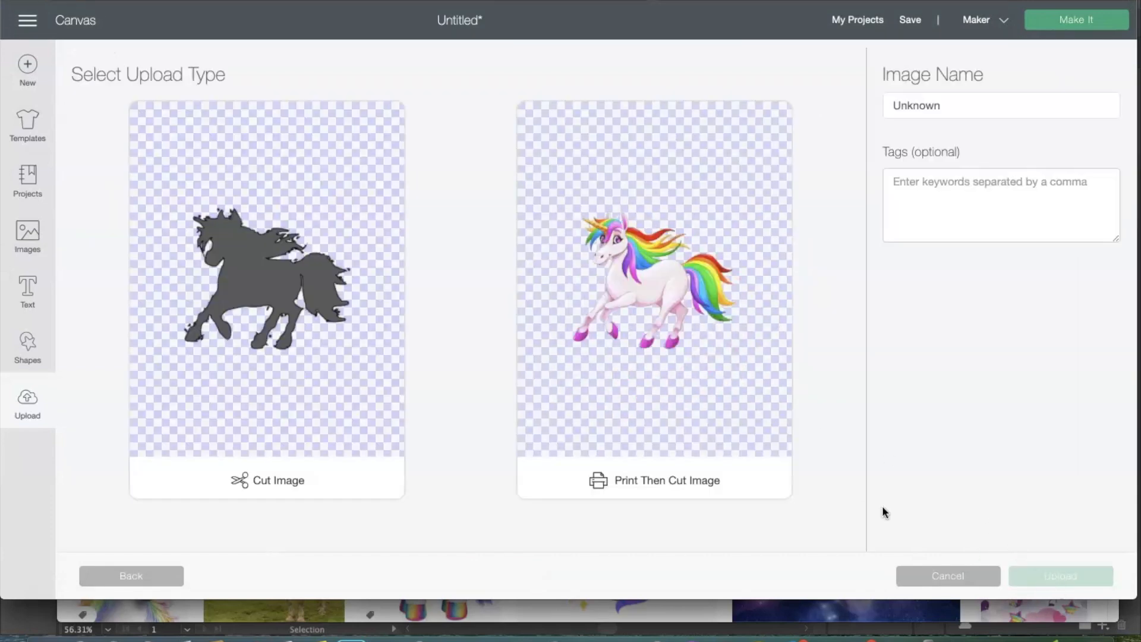
click(674, 399)
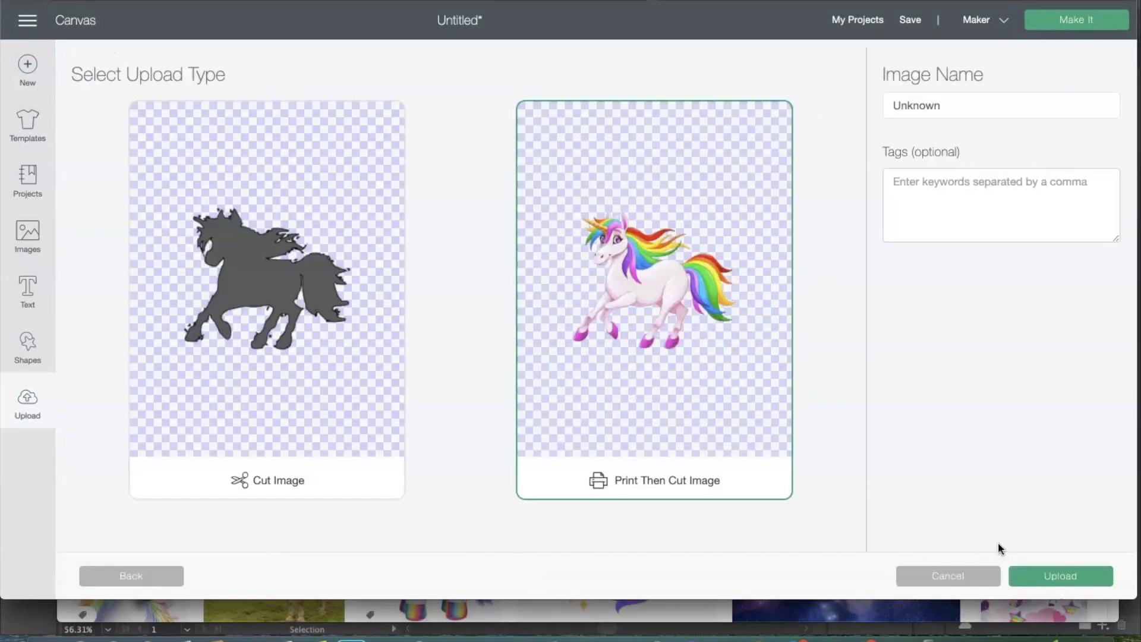
click(1043, 576)
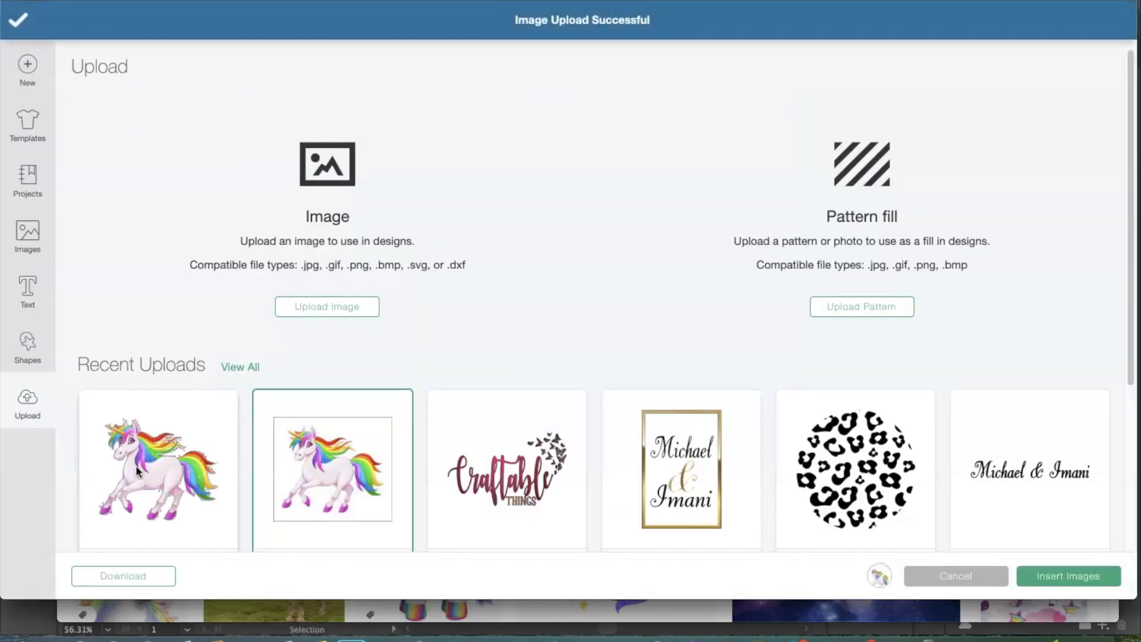
- Insert both rainbow unicorn uploads and place them below the black-framed unicorn, at about X 7.389, Y 4.917
click(144, 467)
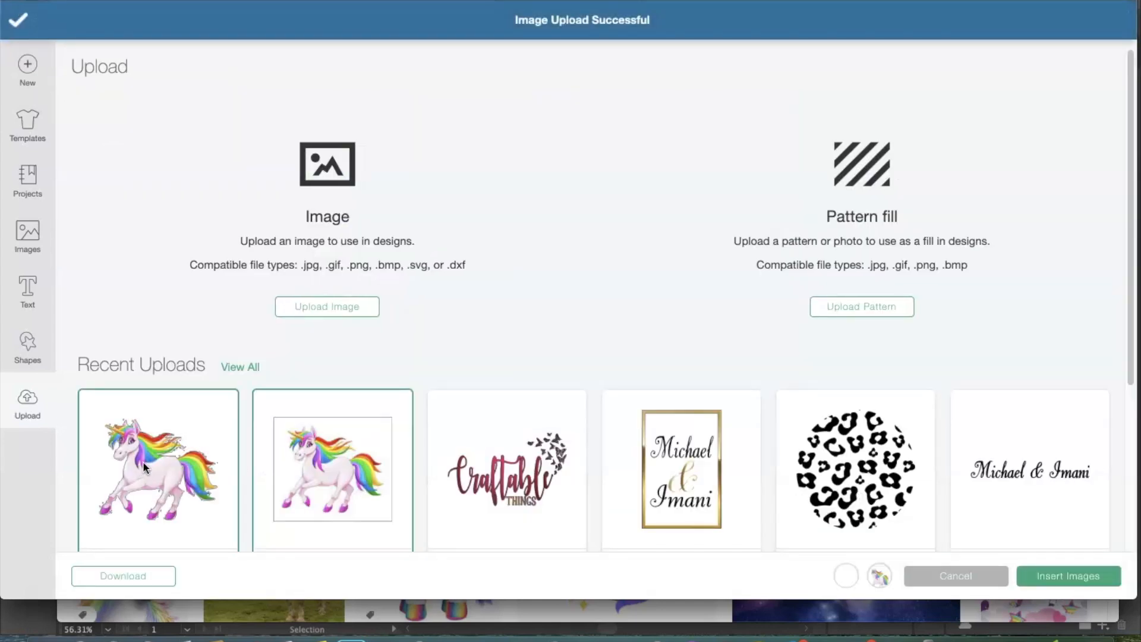
click(1072, 576)
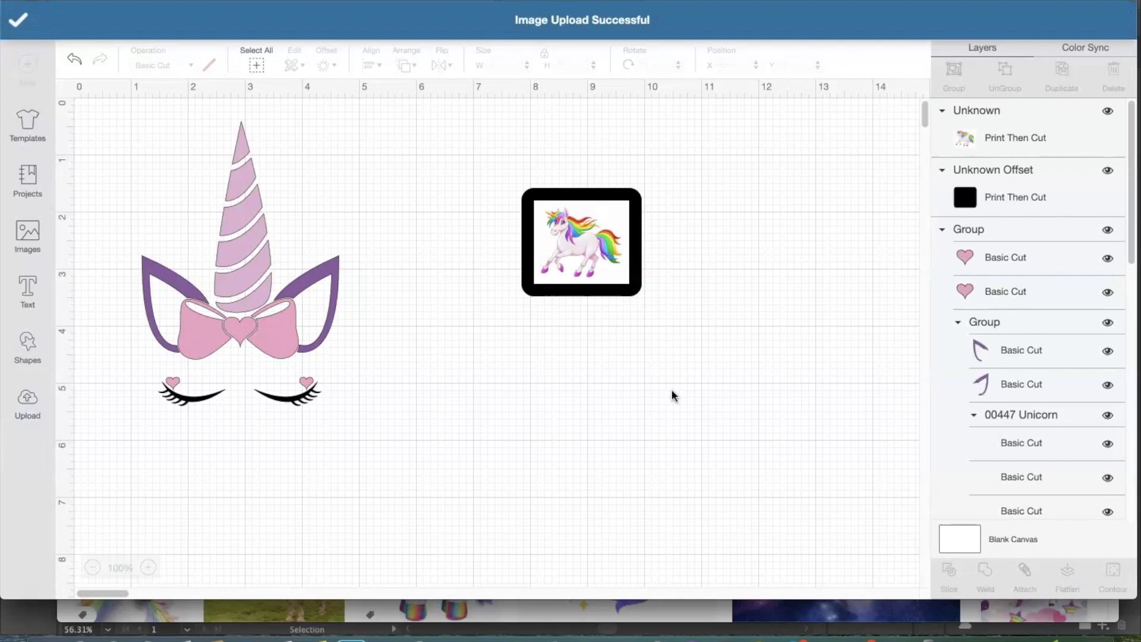
drag(178, 207, 526, 416)
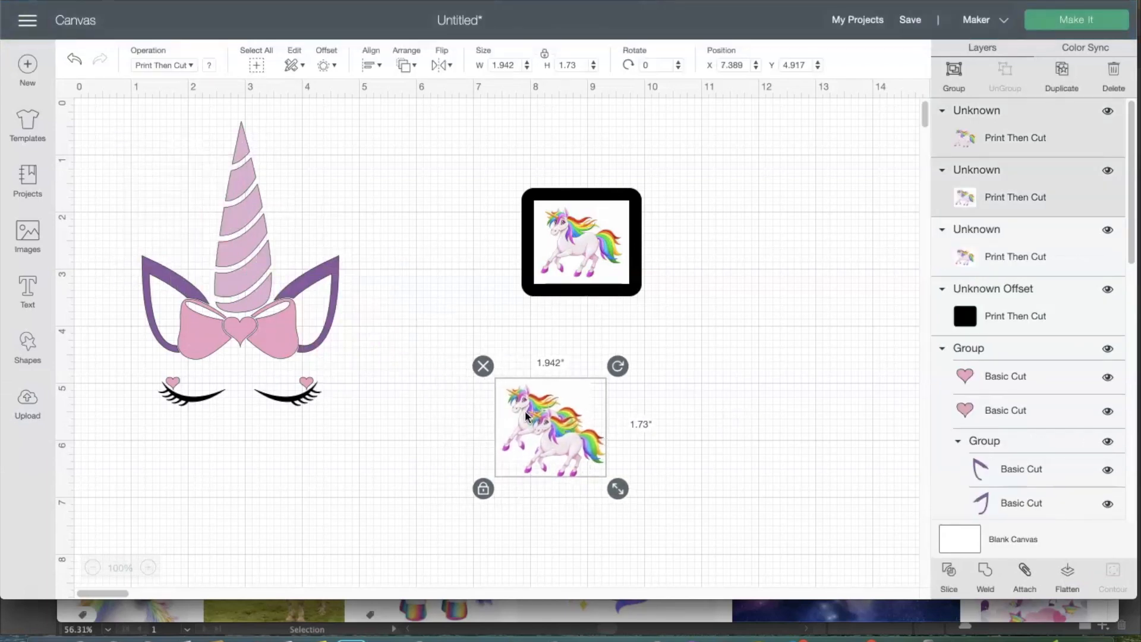
click(664, 368)
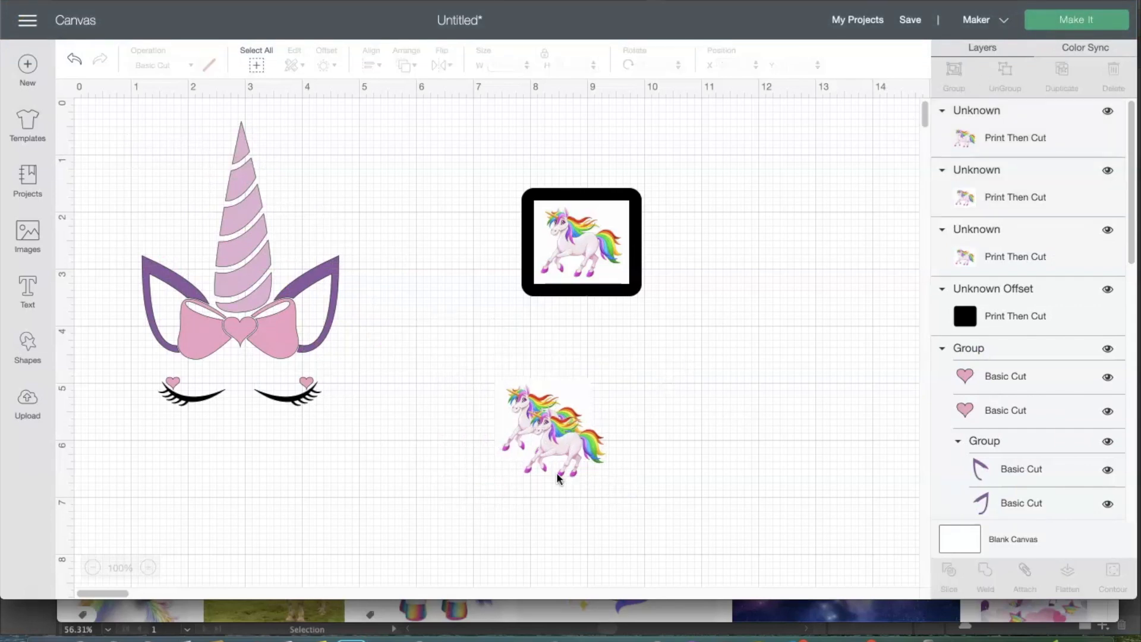
- Delete the duplicate white-background unicorn and enlarge the background-free one to about 3.303 × 2.818 in at X 6.319, Y 4.528
drag(556, 476, 434, 488)
drag(565, 424, 748, 363)
click(676, 310)
drag(435, 467, 465, 399)
drag(531, 442, 634, 529)
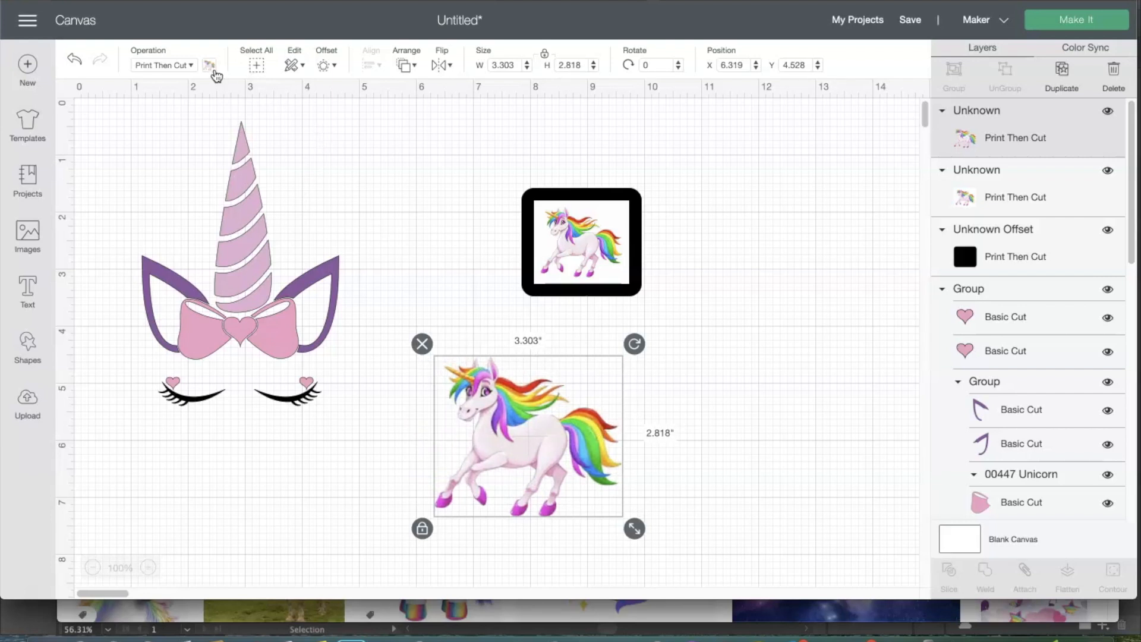
- Apply a 0.083 in offset with rounded corners to the background-free rainbow unicorn
click(325, 72)
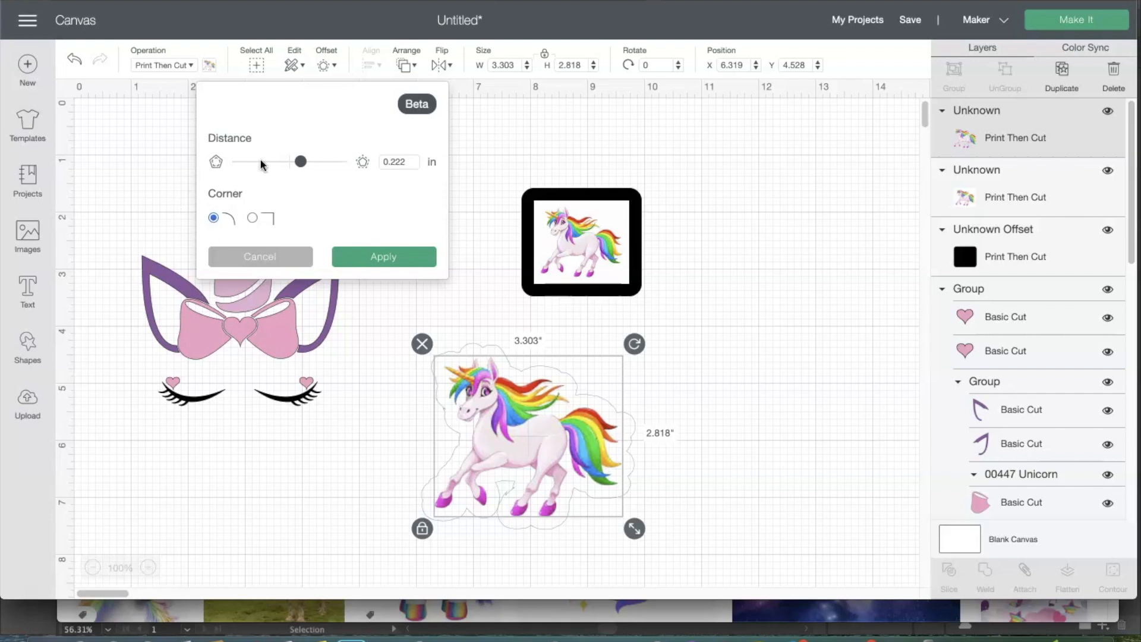
drag(301, 168, 295, 169)
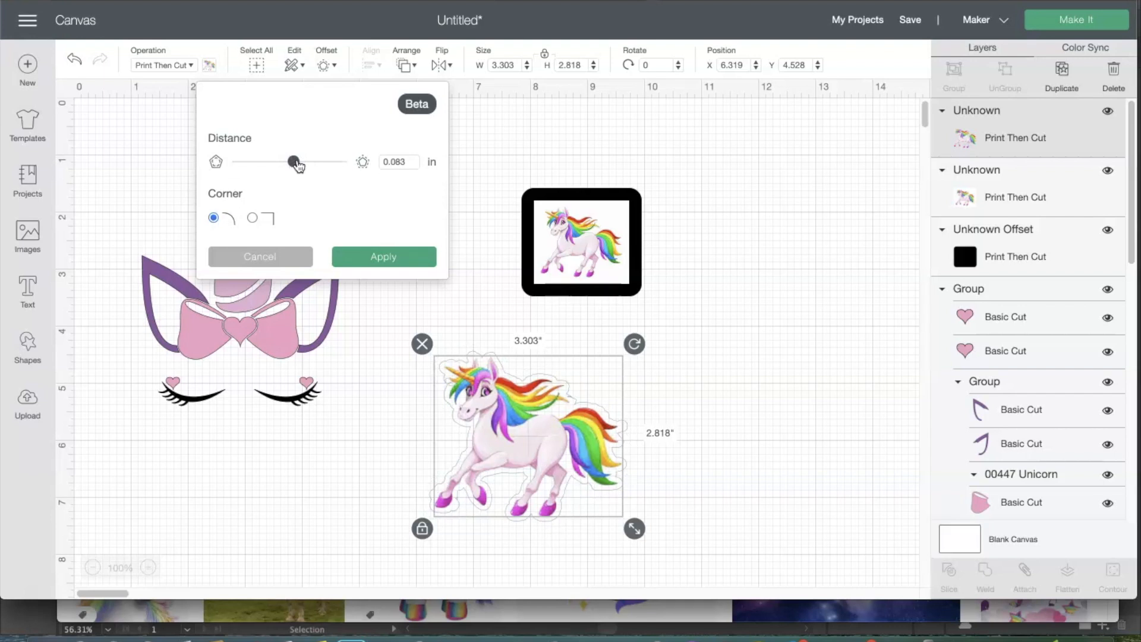
click(383, 256)
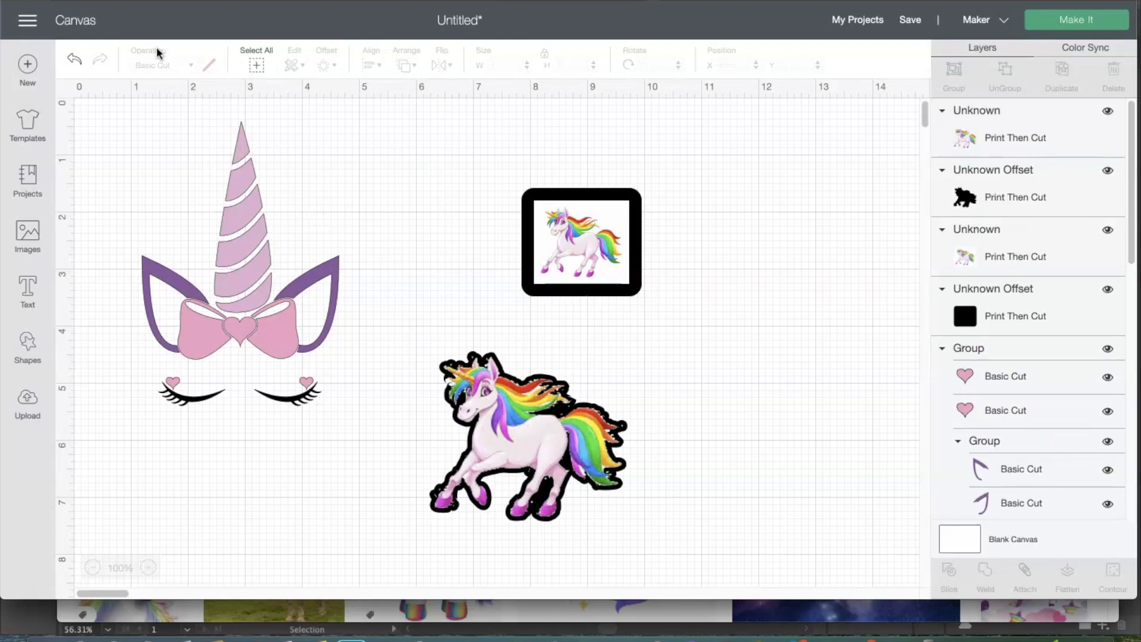
- Enlarge the background-free unicorn together with its offset to about 6.025 × 5.183 in and place them at X 5.5, Y 3.417
scroll(473, 298, down, 1)
scroll(469, 294, down, 1)
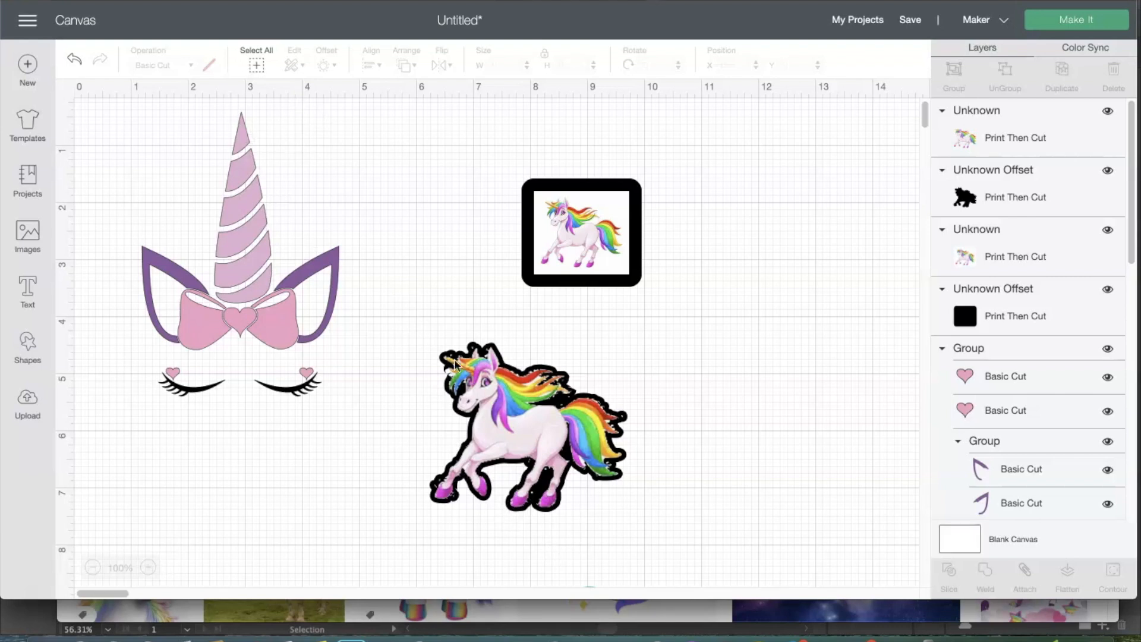
drag(636, 558, 353, 305)
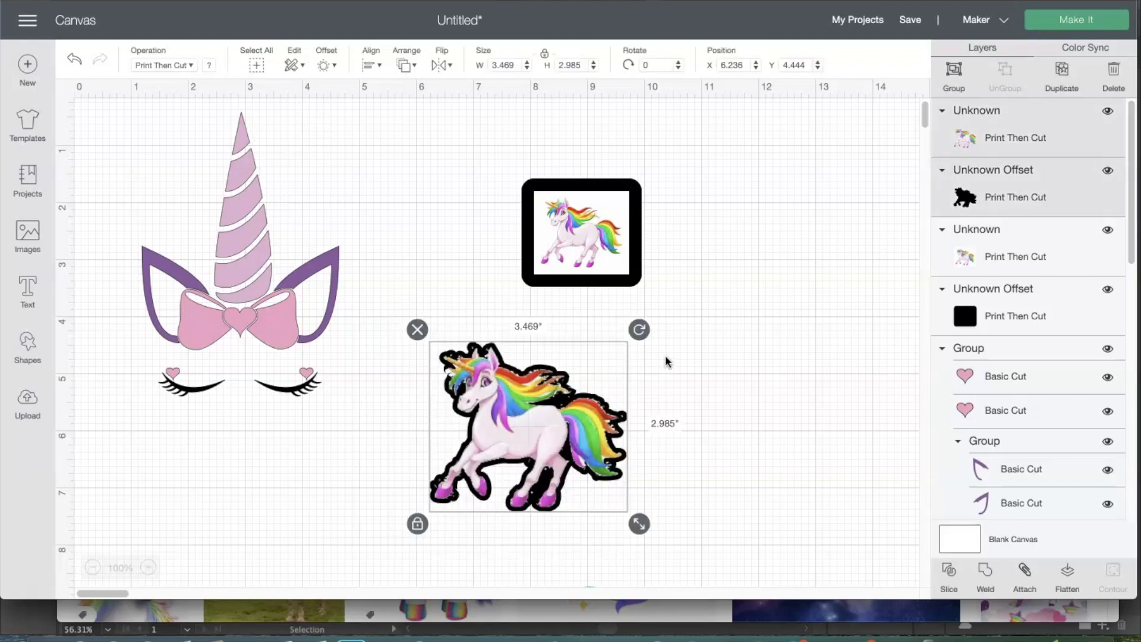
drag(638, 523, 772, 592)
drag(600, 479, 565, 427)
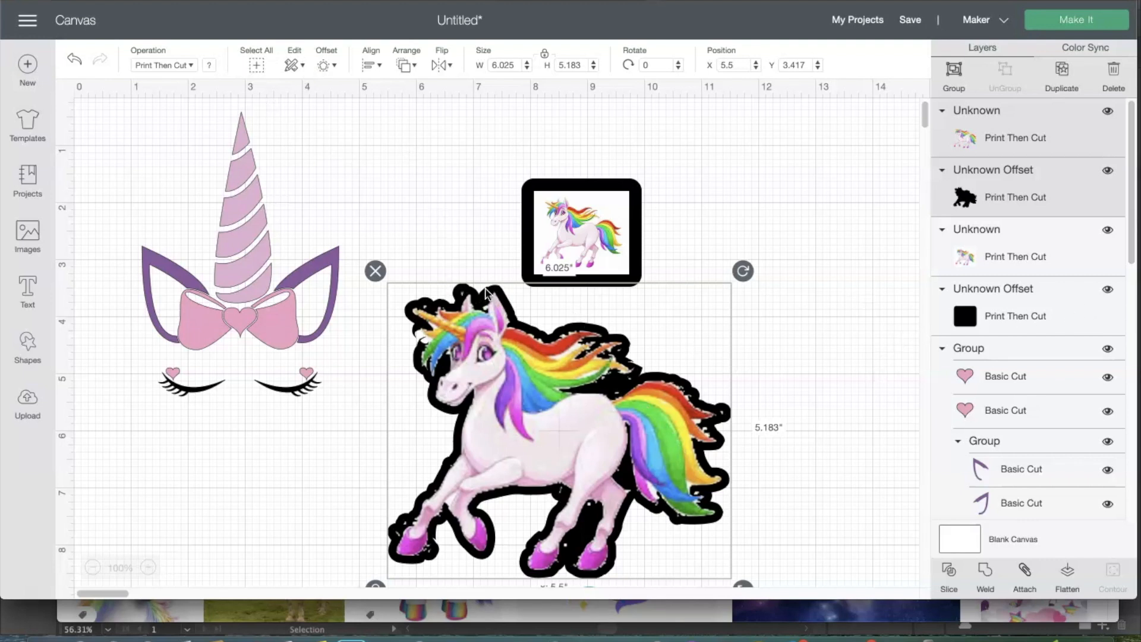
- Change the print colour of the large unicorn's offset to white
click(511, 249)
click(490, 291)
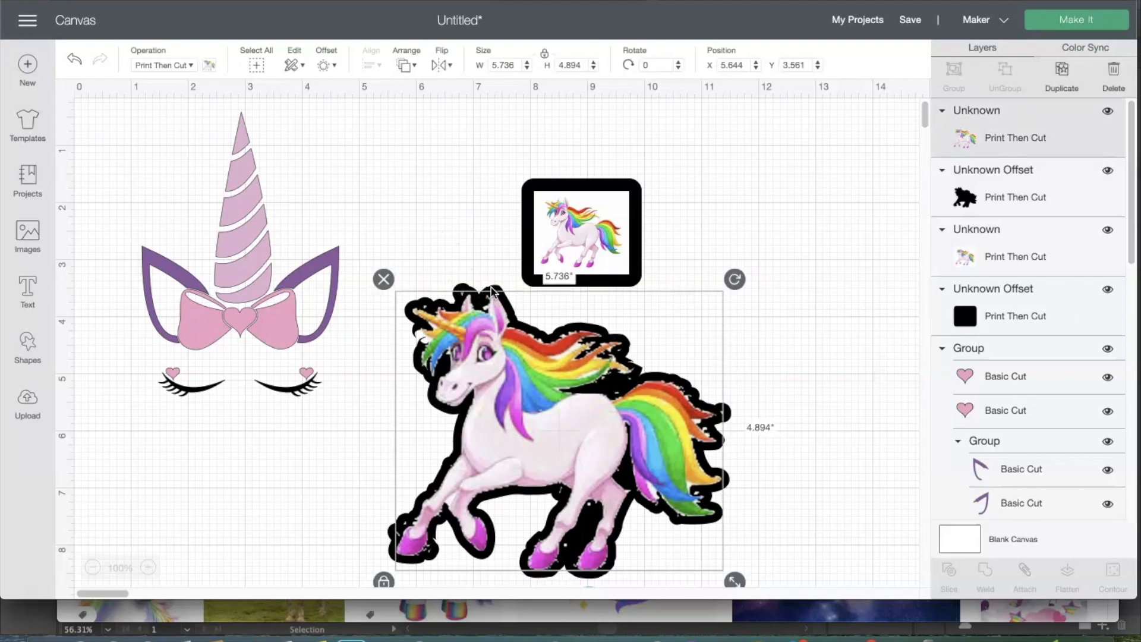
click(466, 287)
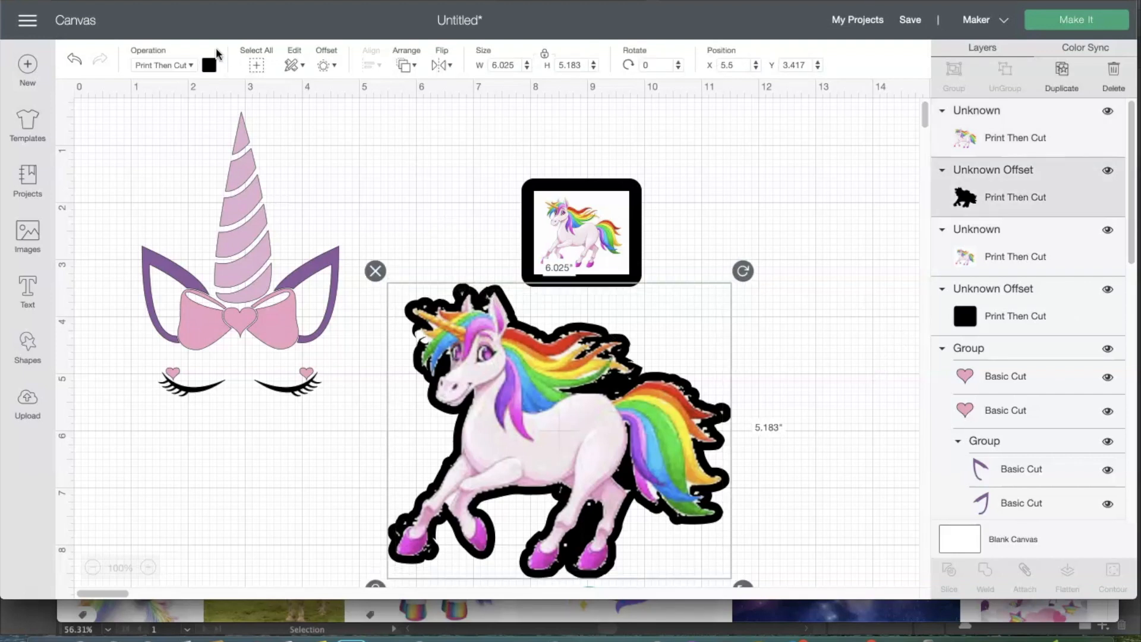
click(209, 64)
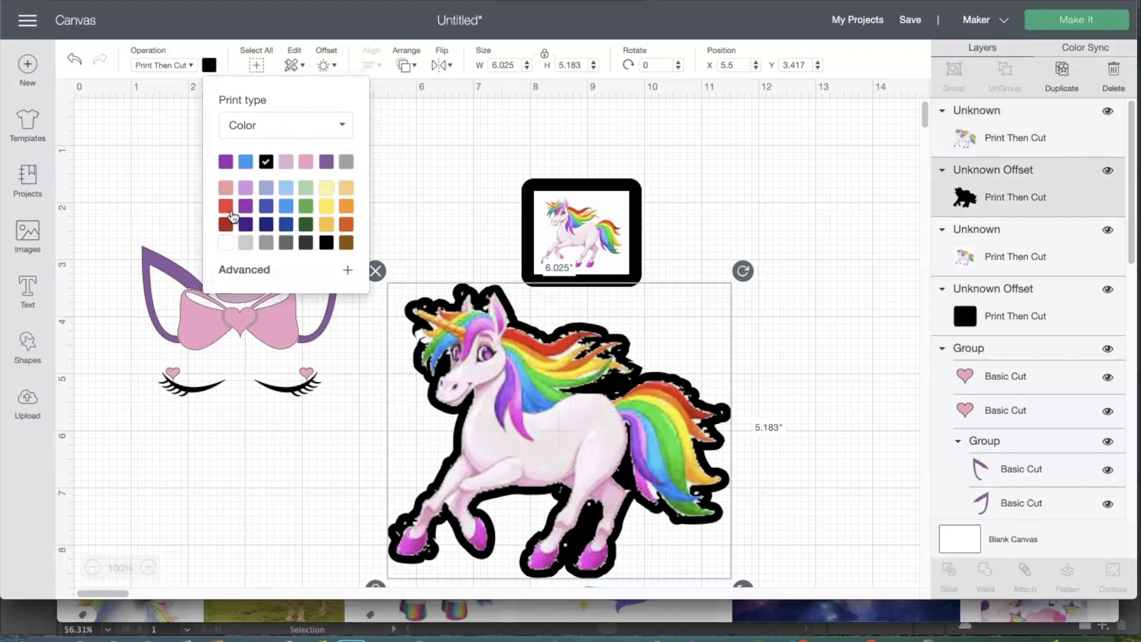
click(226, 244)
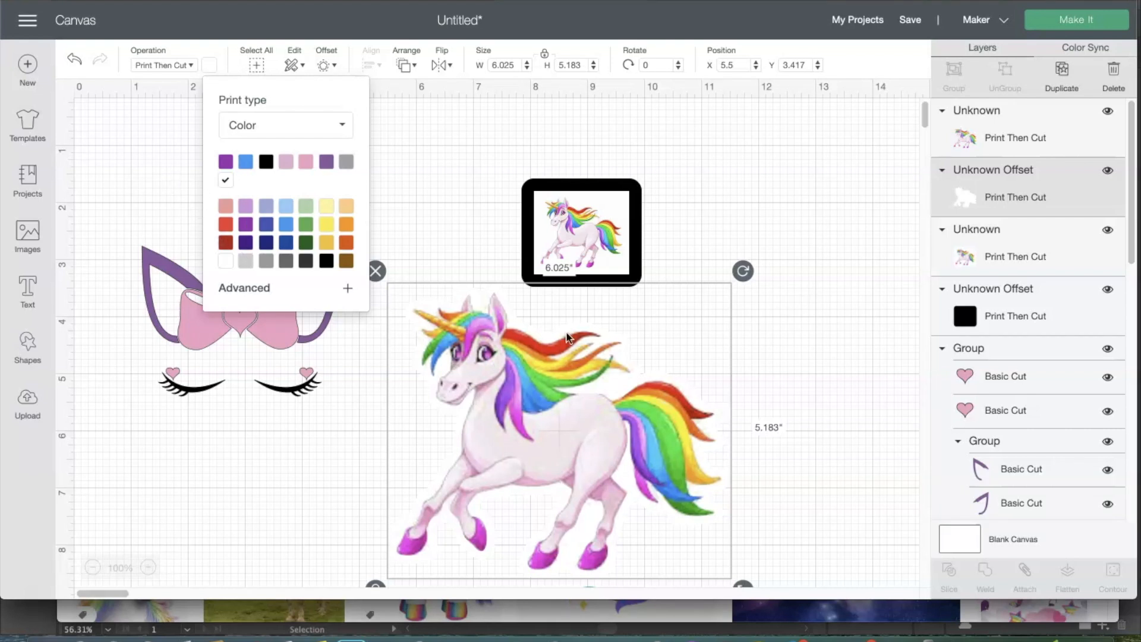
click(822, 474)
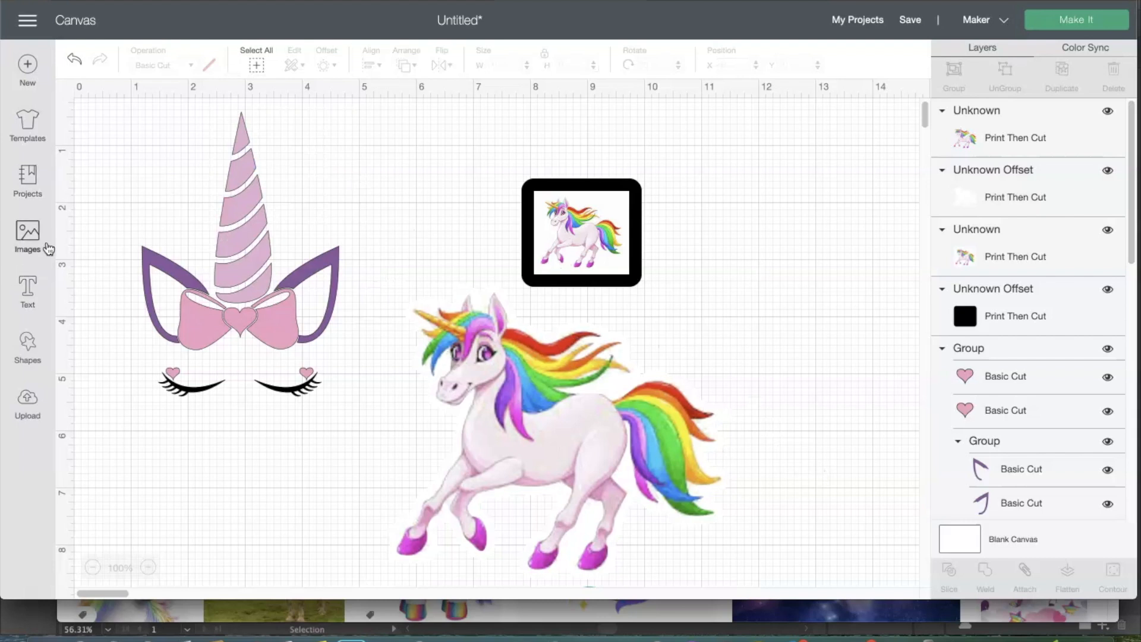
- Delete the white-background unicorn together with its black rectangular offset
drag(511, 167, 695, 260)
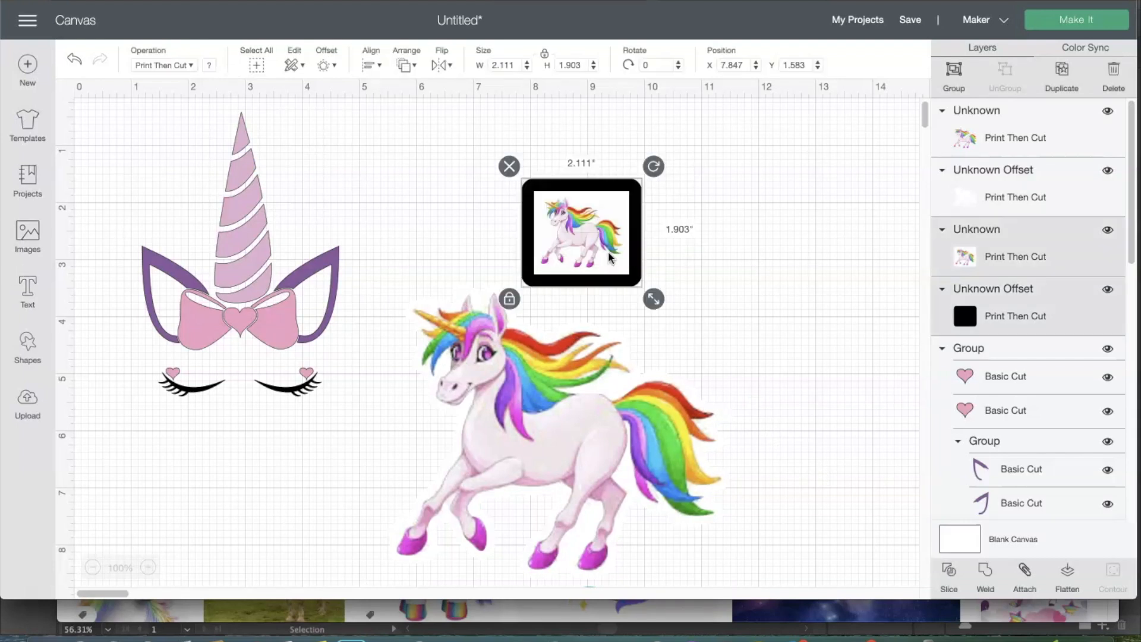
key(Delete)
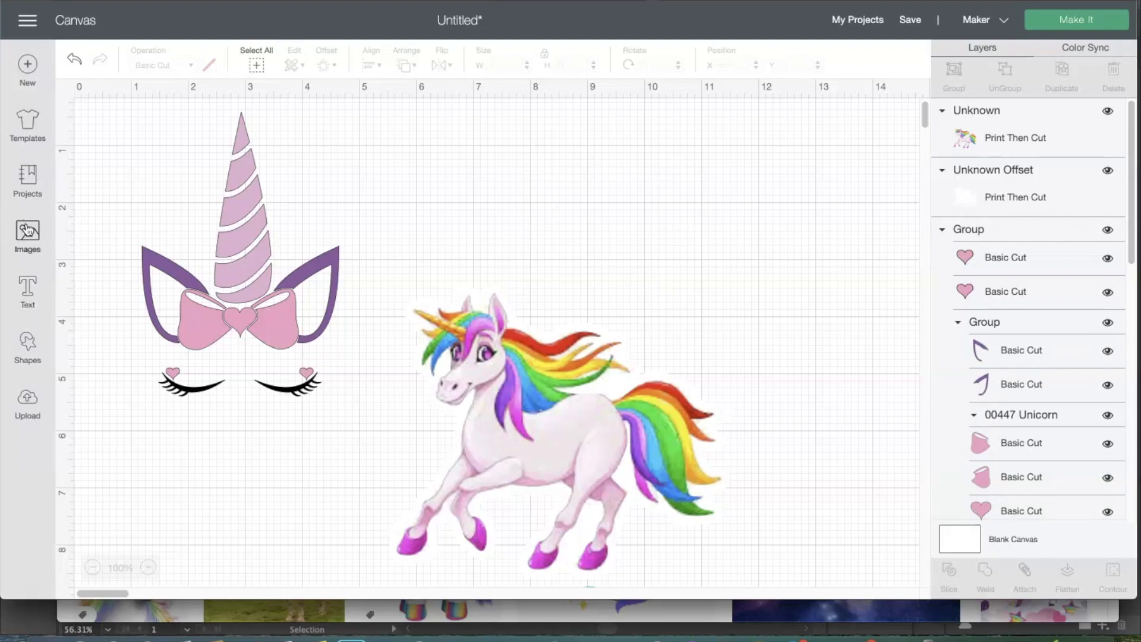
- Add a square about 7.347 in wide at X 5.056, Y 2.597 and send it to the back behind the unicorn
click(40, 342)
click(90, 244)
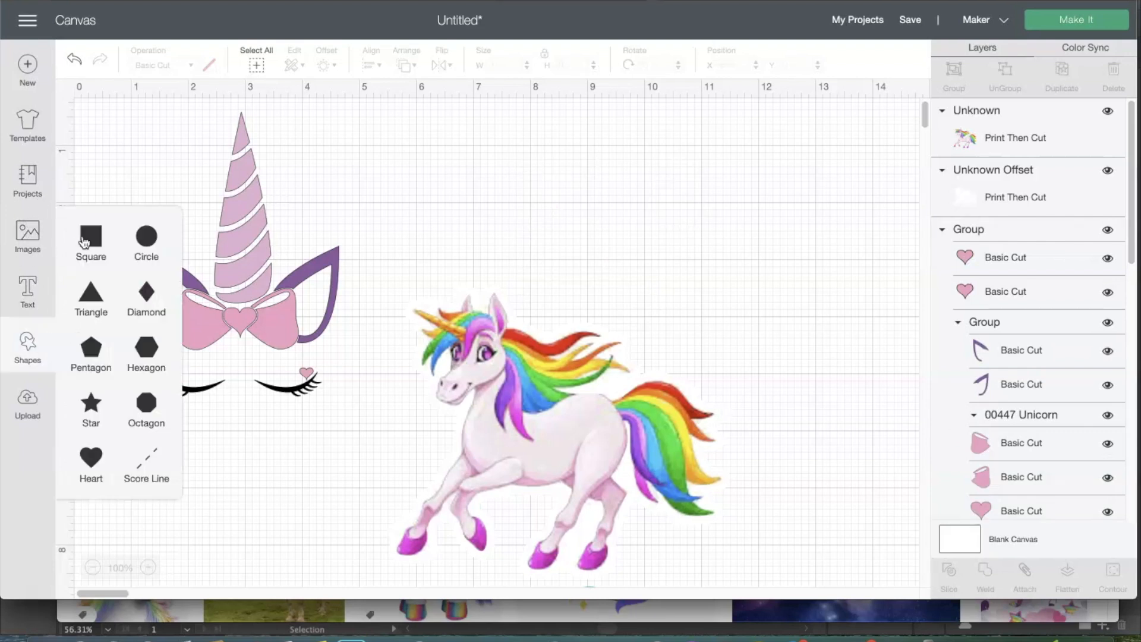
drag(232, 176, 498, 267)
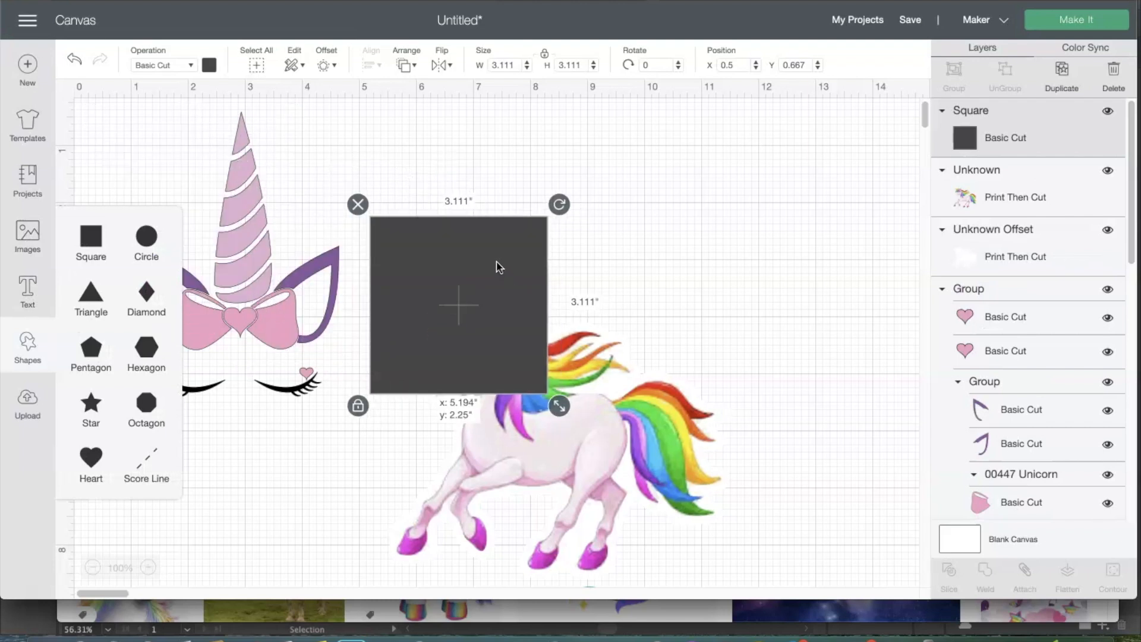
drag(547, 399, 794, 579)
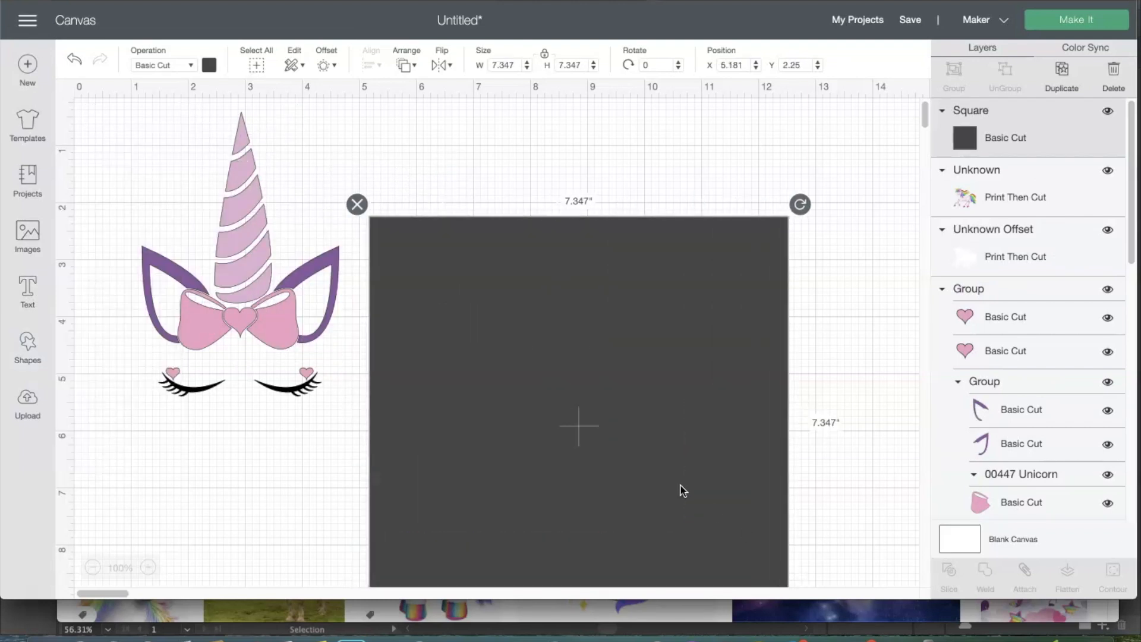
right_click(674, 443)
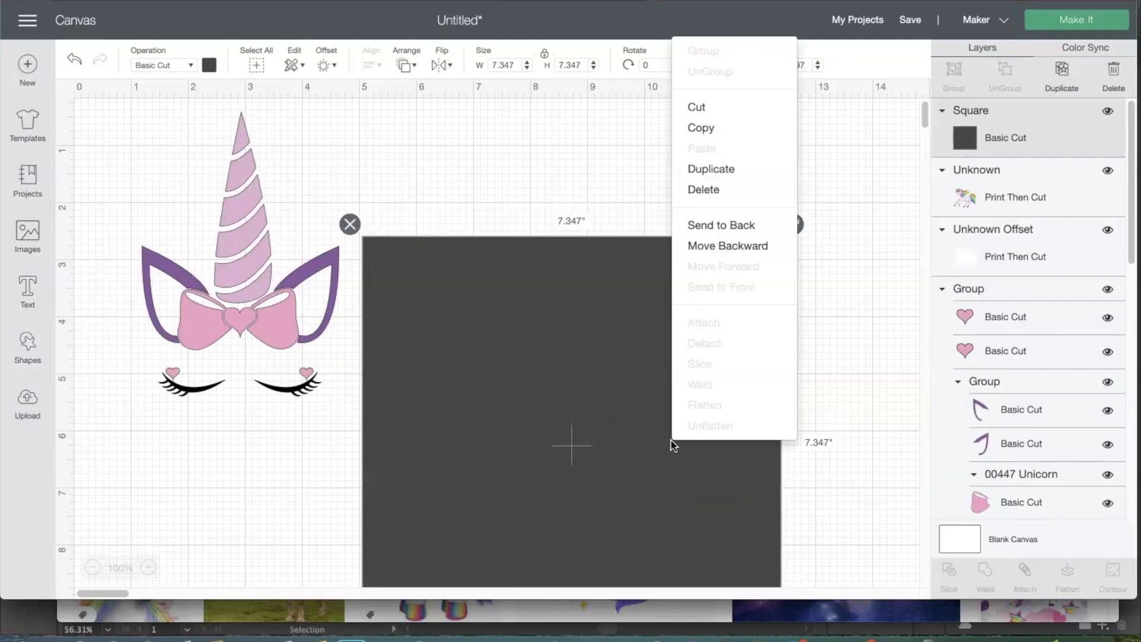
click(717, 226)
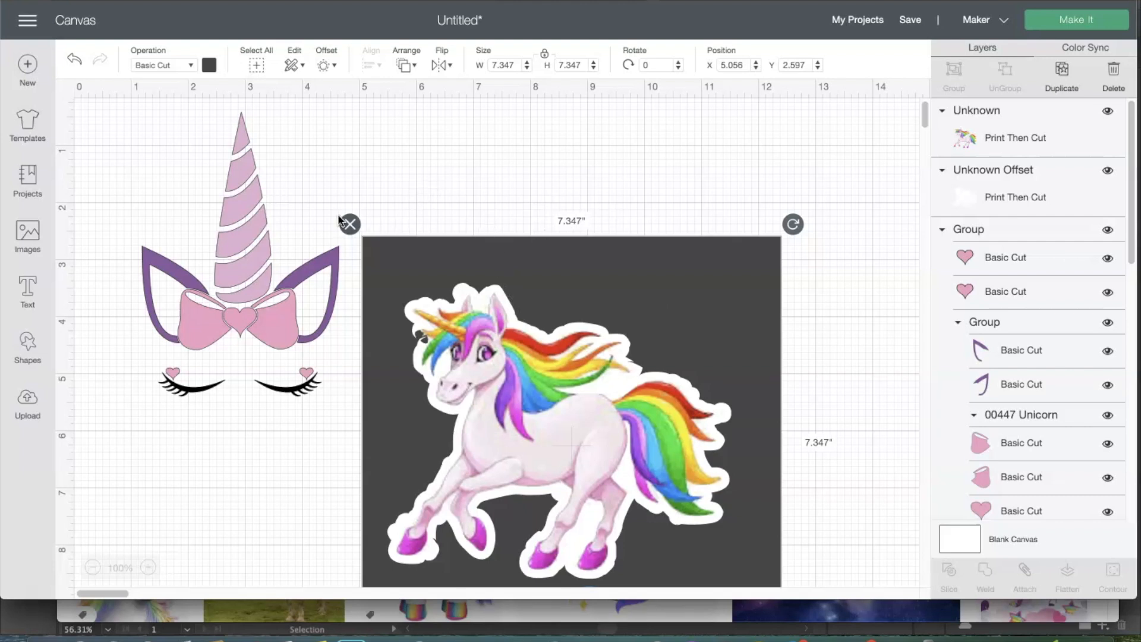
- Delete the dark square, the rainbow unicorn and the unicorn's white offset from the canvas
click(368, 217)
drag(410, 243, 755, 578)
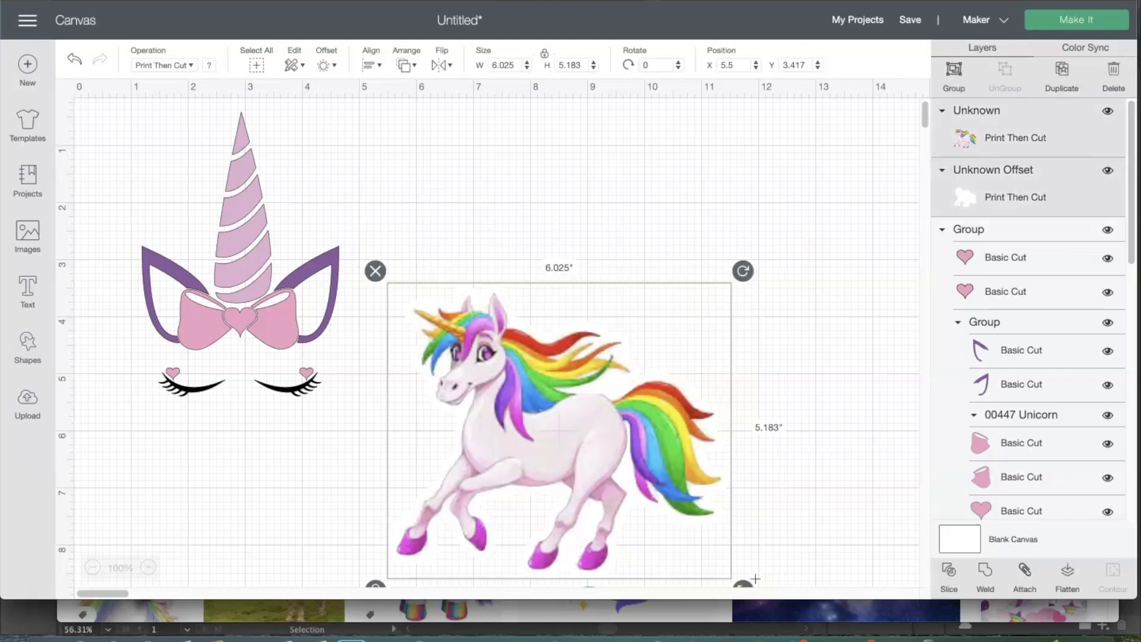
key(Delete)
- Move the unicorn face group to X 2.015, Y 2.525 and add a welded, rounded-corner offset of 0.292 in
click(256, 297)
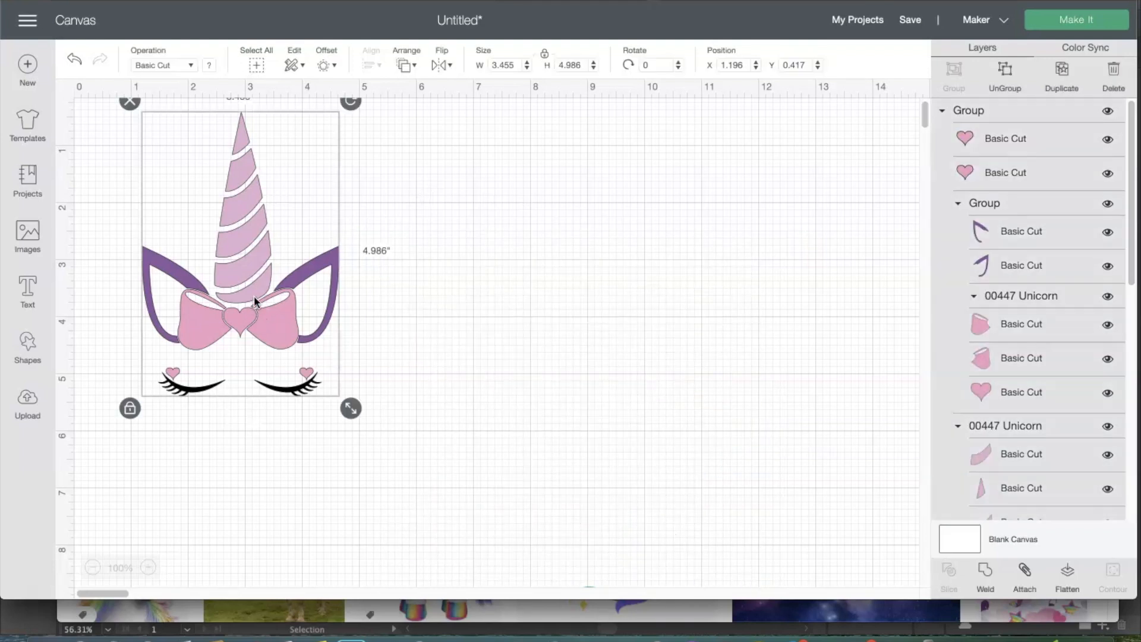
drag(256, 251, 293, 316)
click(330, 67)
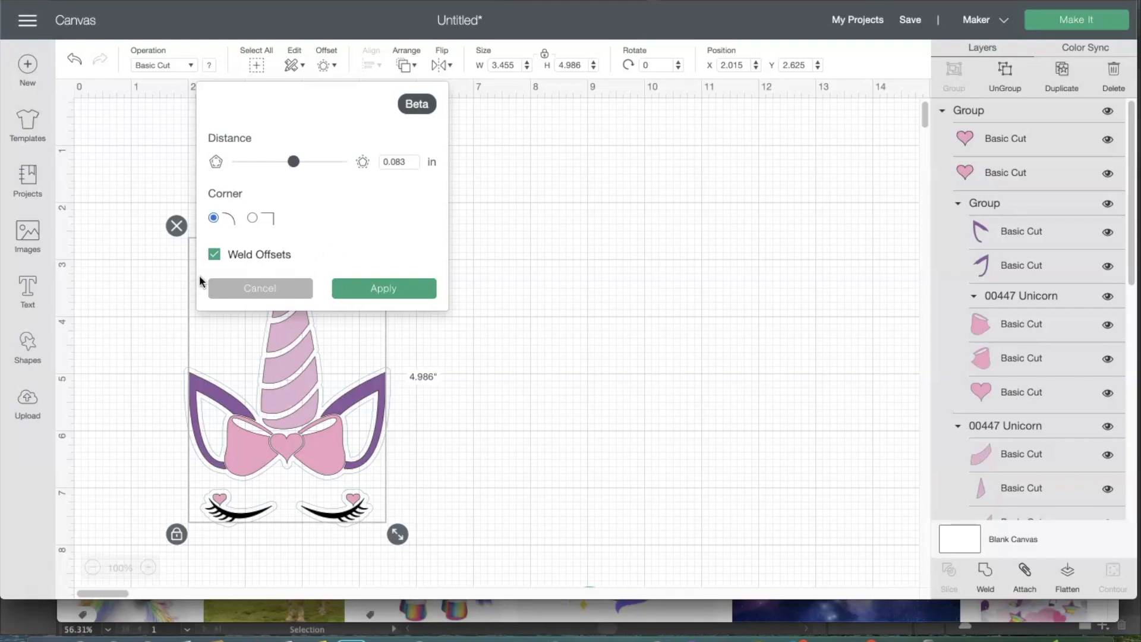
key(Up)
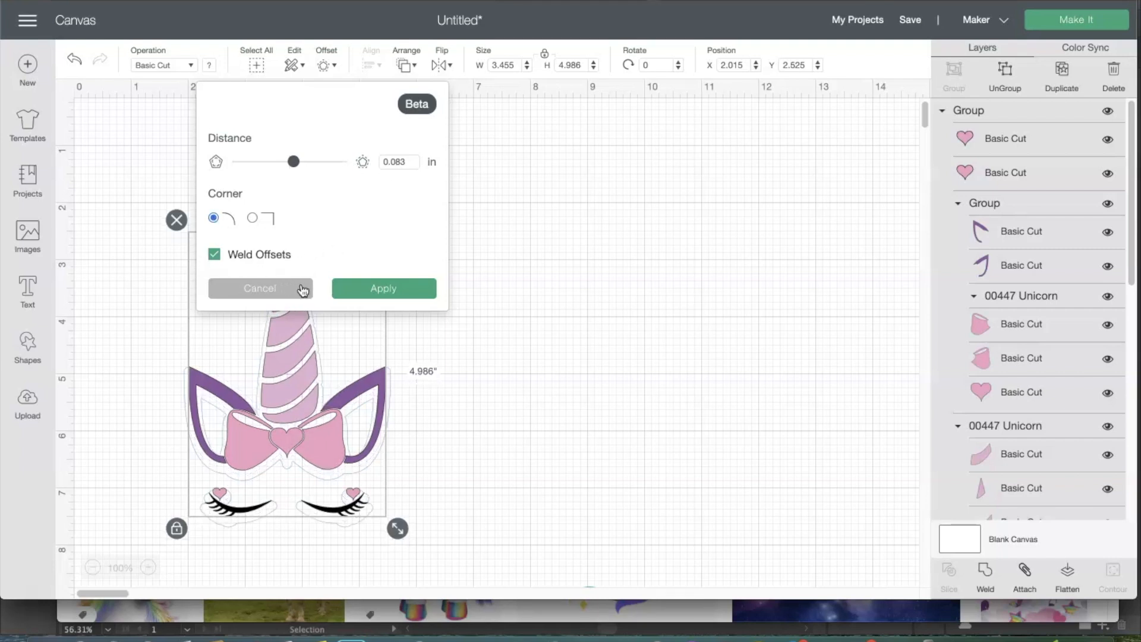
click(301, 161)
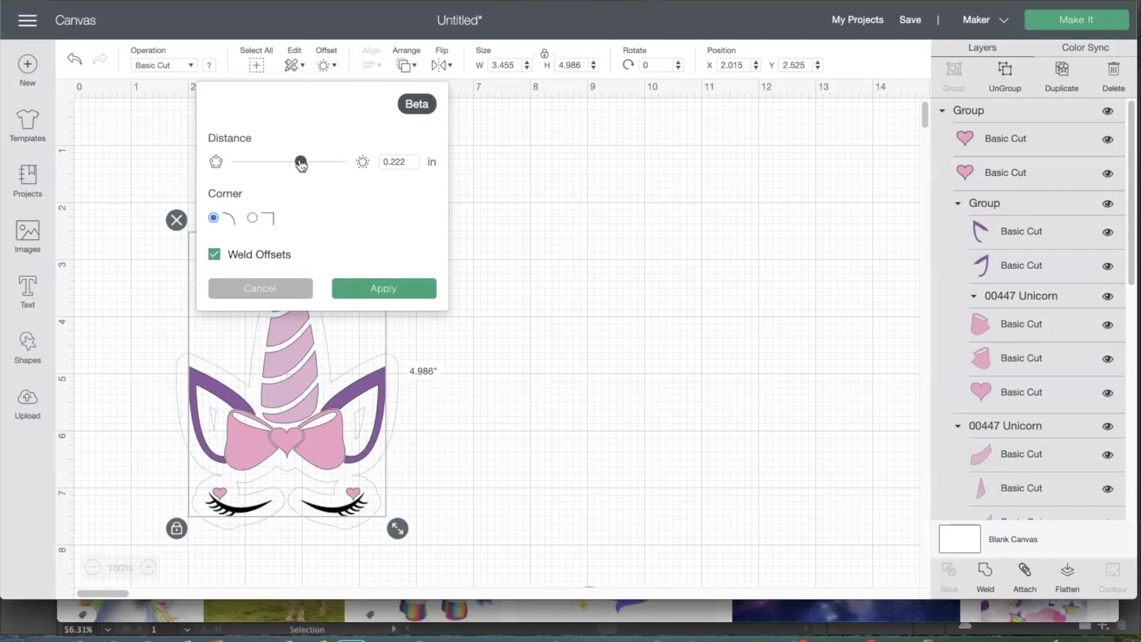
drag(301, 164, 305, 166)
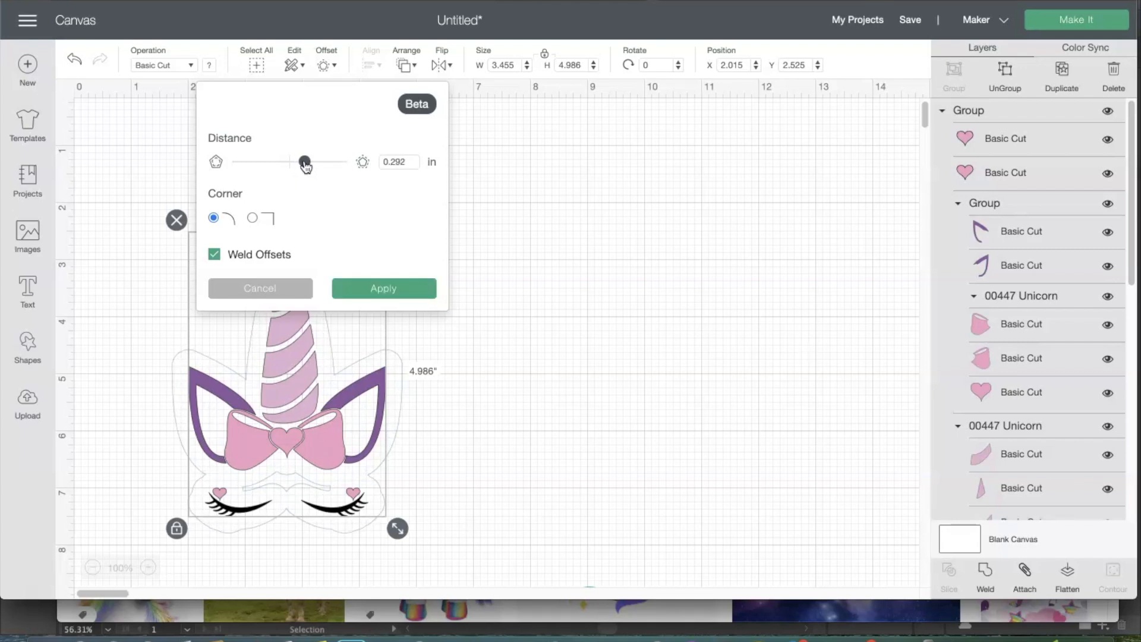
click(379, 289)
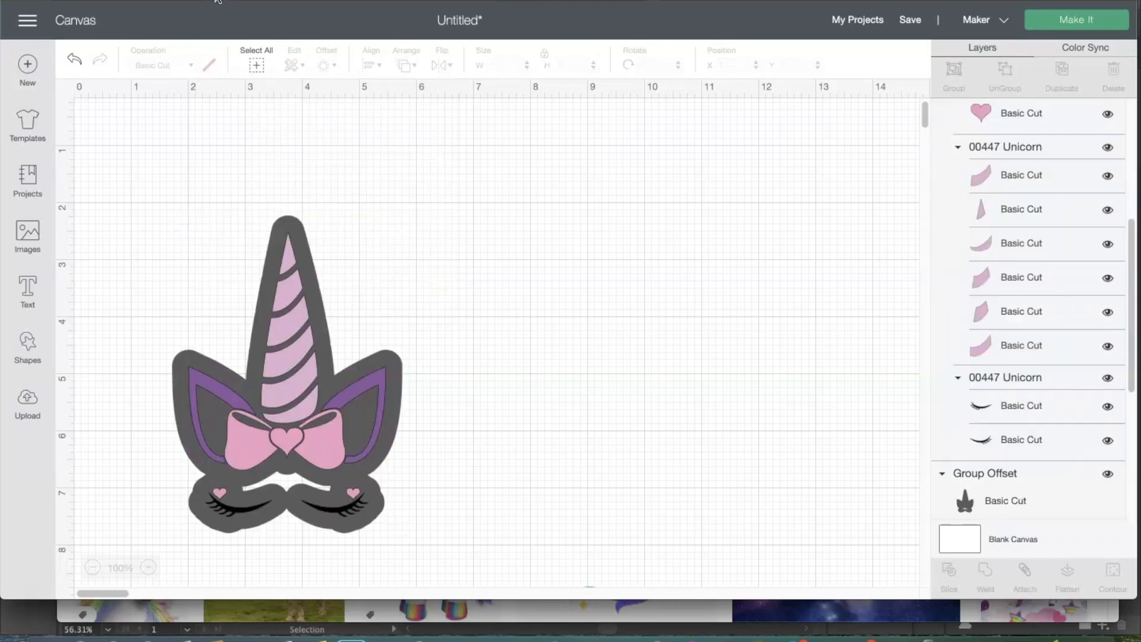
- Change the material colour of the unicorn face's offset to light yellow
click(293, 239)
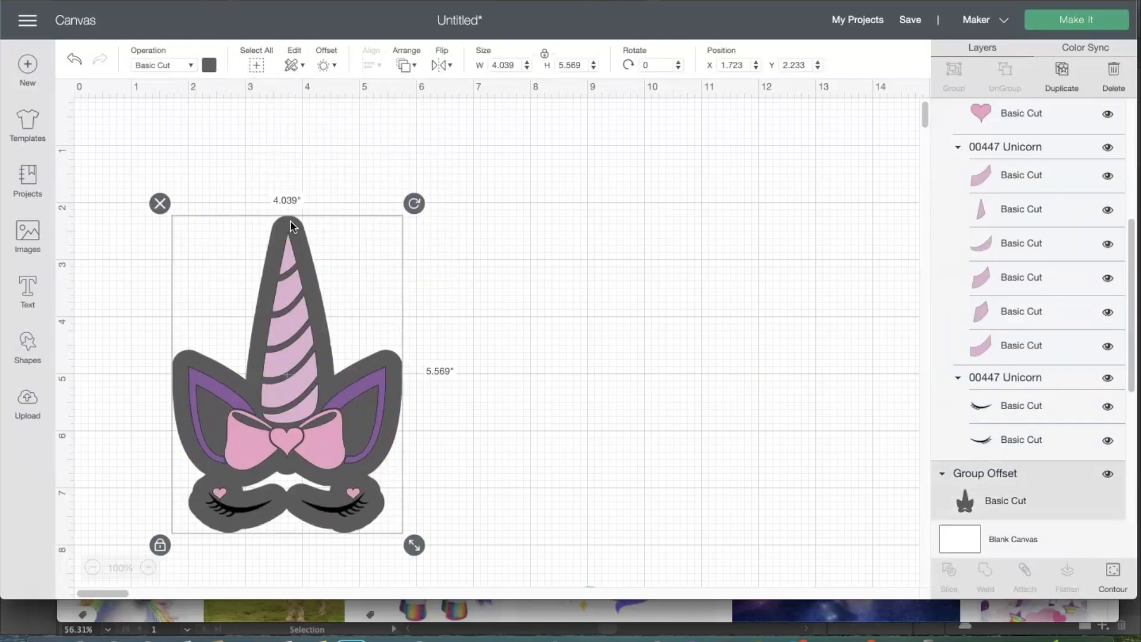
click(209, 65)
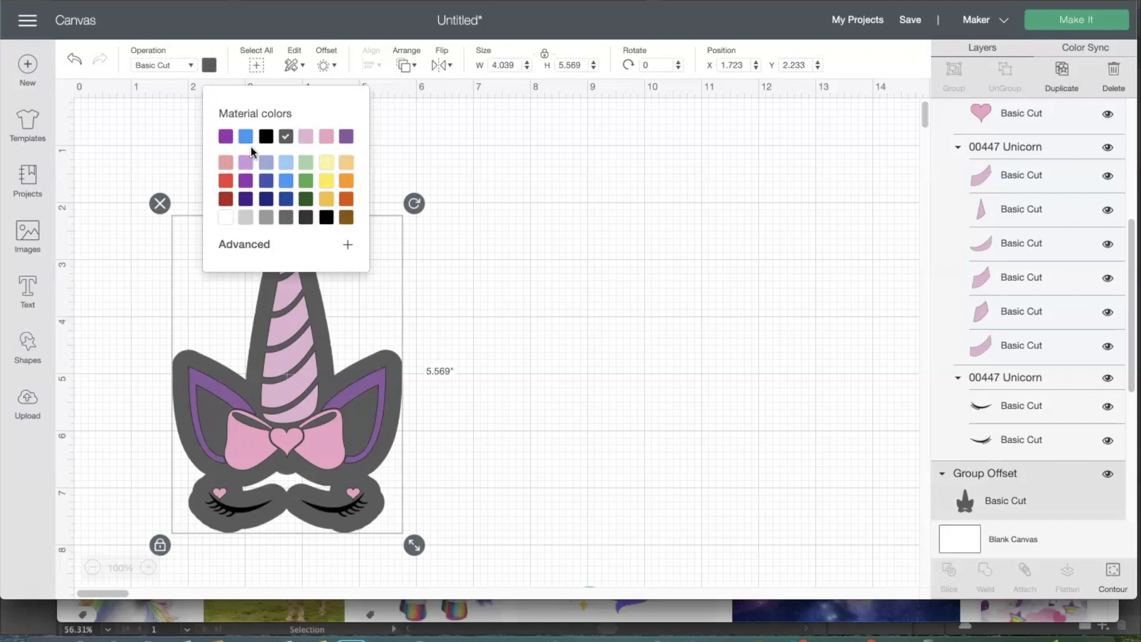
click(328, 161)
click(565, 265)
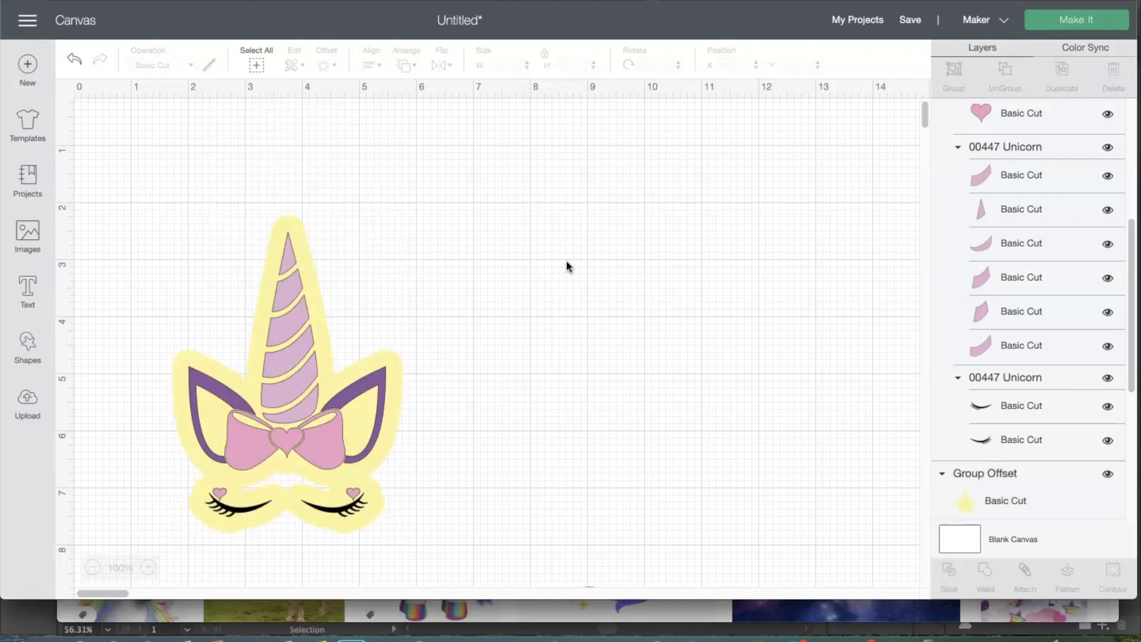
- Hide the inner contour between the eyes in the yellow offset so the backing is solid
scroll(558, 297, down, 1)
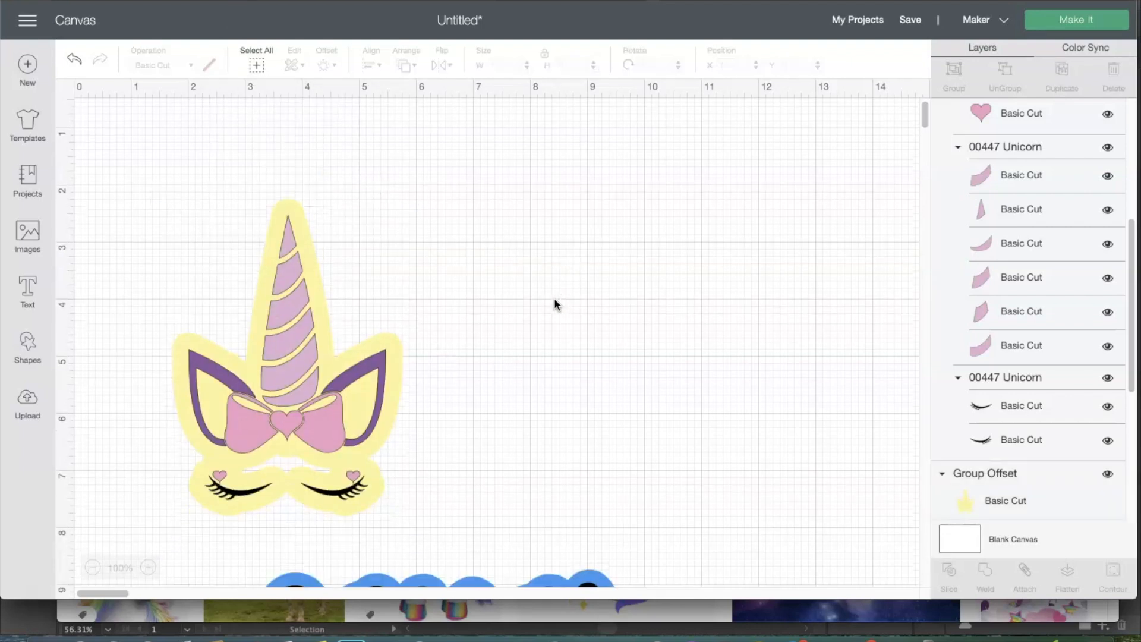
click(334, 355)
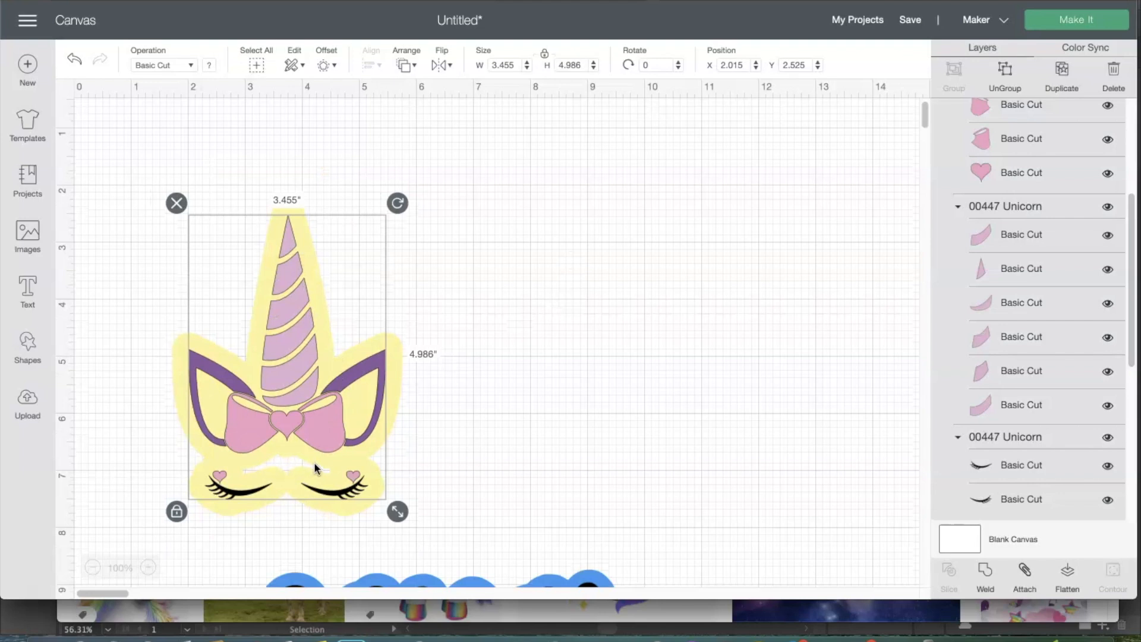
click(224, 507)
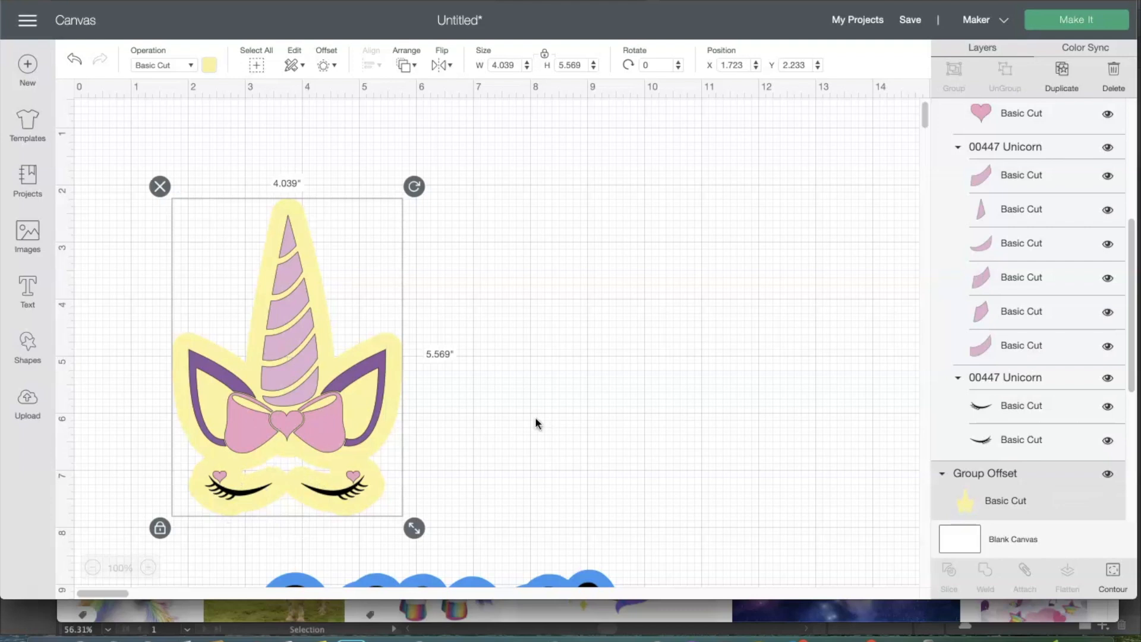
click(1113, 574)
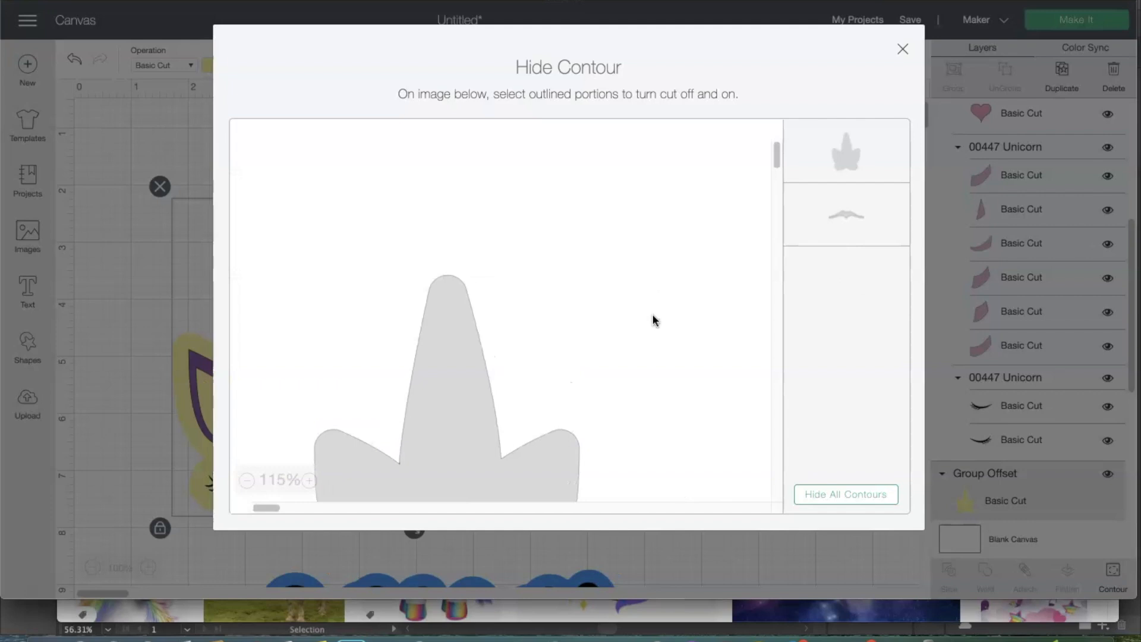
scroll(652, 320, down, 5)
click(447, 270)
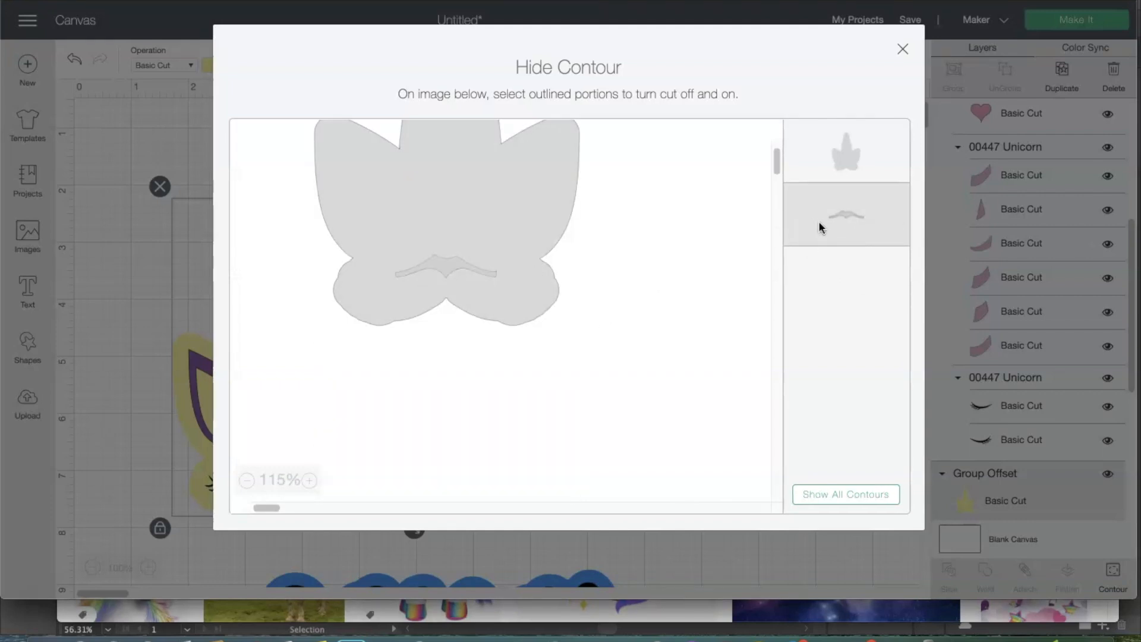
click(901, 48)
click(570, 401)
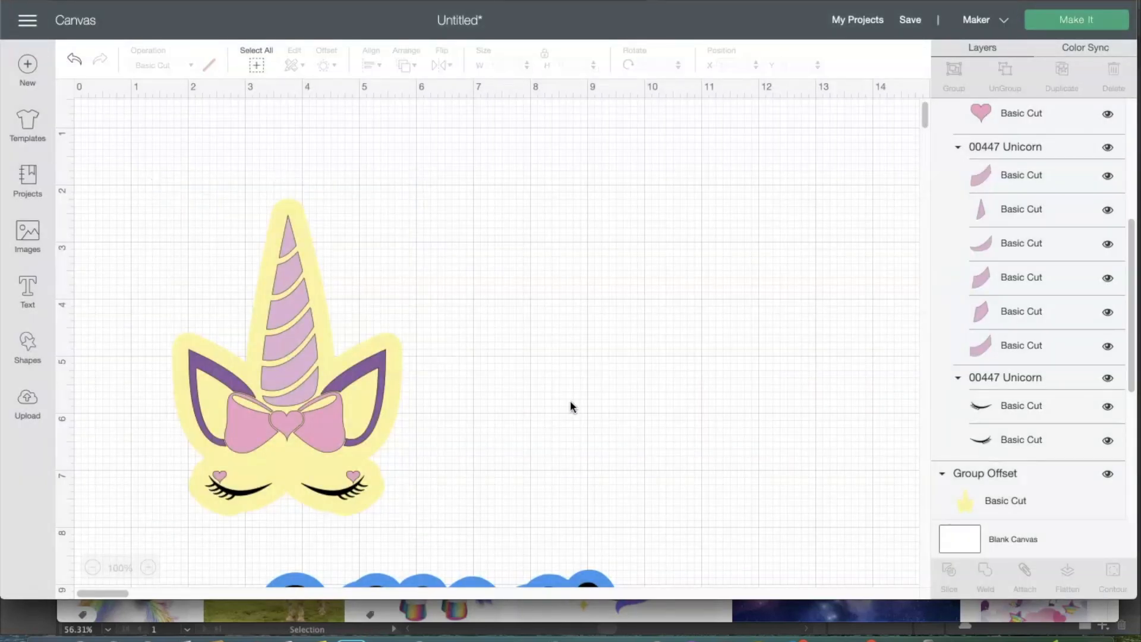
- Move the unicorn face with its yellow offset to X 1.834, Y 0.386 and hide the offset layer
drag(216, 170, 449, 556)
drag(337, 492, 338, 384)
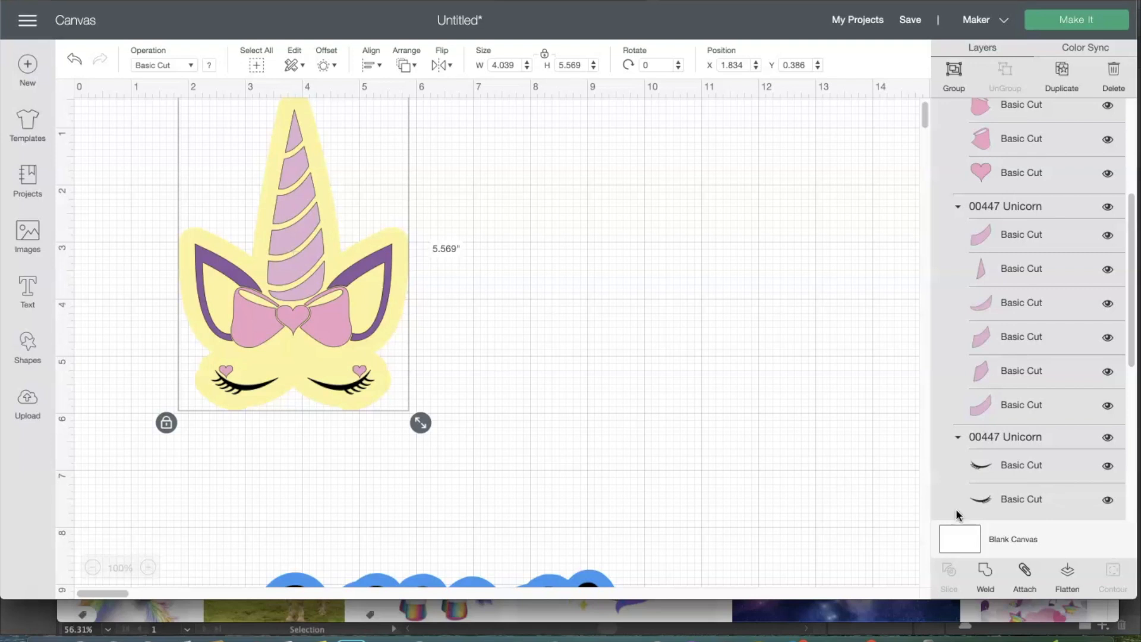
scroll(1090, 404, down, 5)
click(1020, 208)
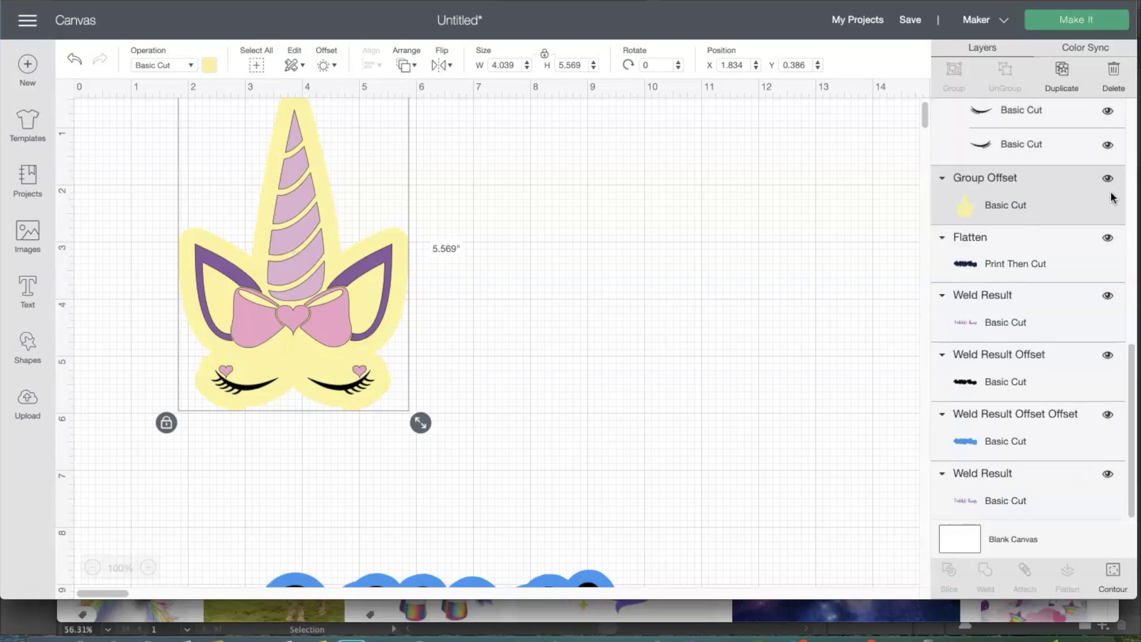
click(1107, 179)
- Add the child's first name as capital-letter text in the A Child's Year font, placed below the eyelashes at X 1.552, Y 5.75
click(28, 294)
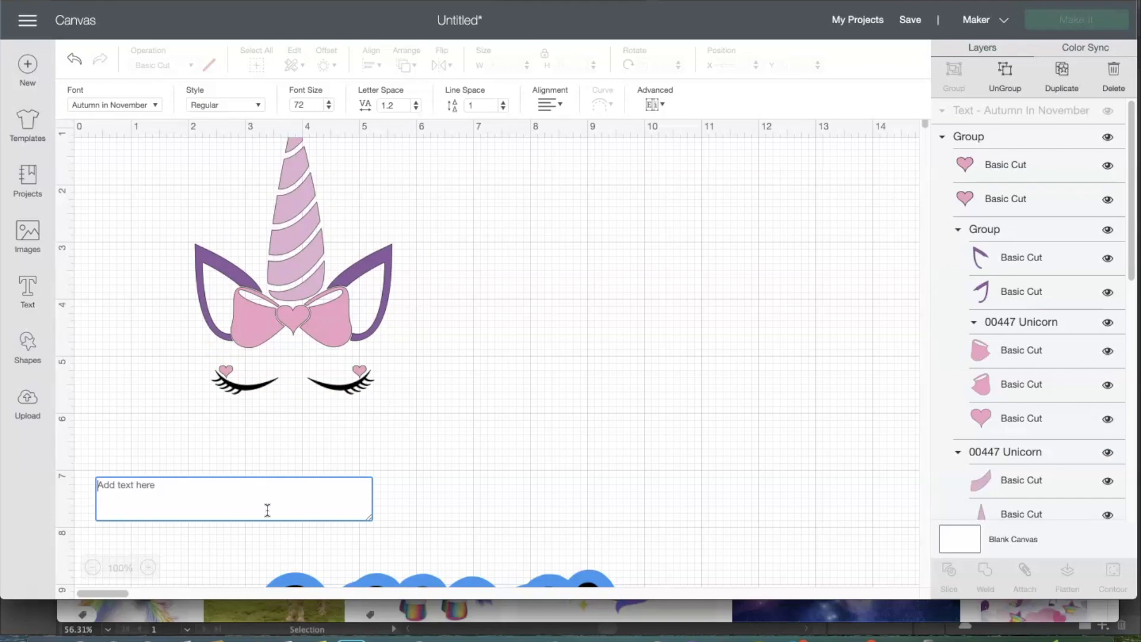
text(MIKA)
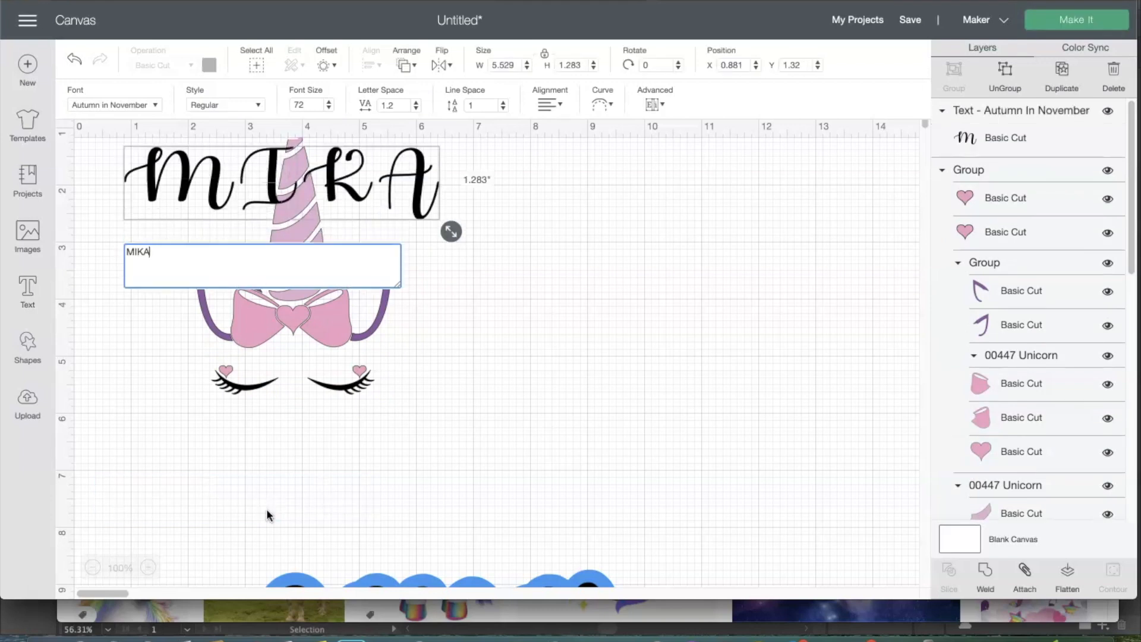
text(YLA)
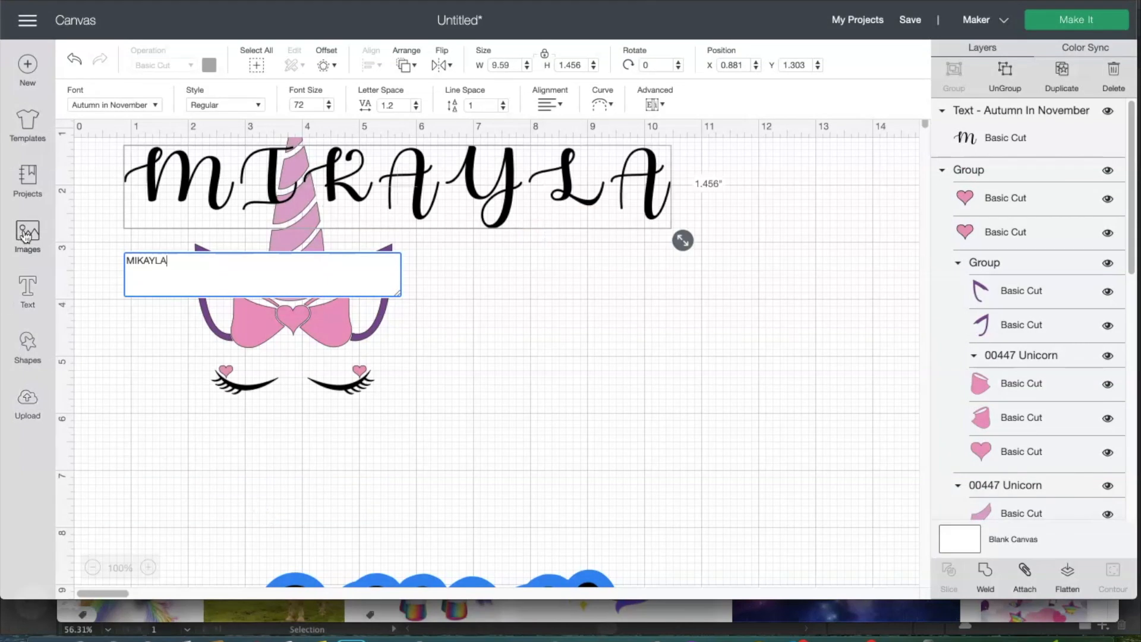
click(153, 105)
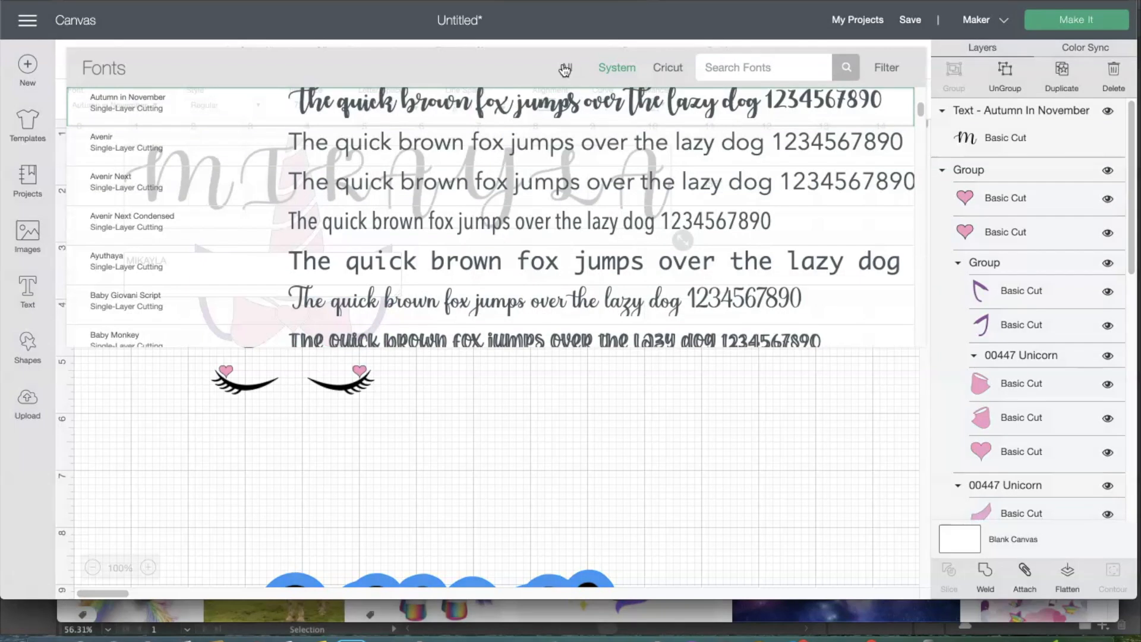
scroll(416, 178, up, 5)
click(330, 181)
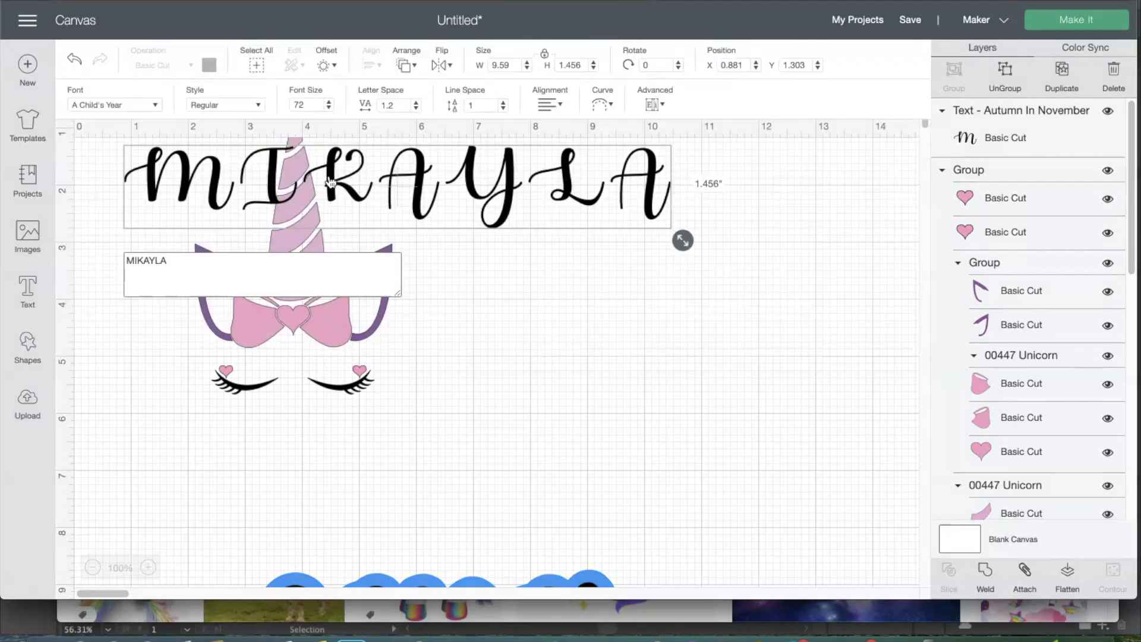
drag(294, 190, 334, 428)
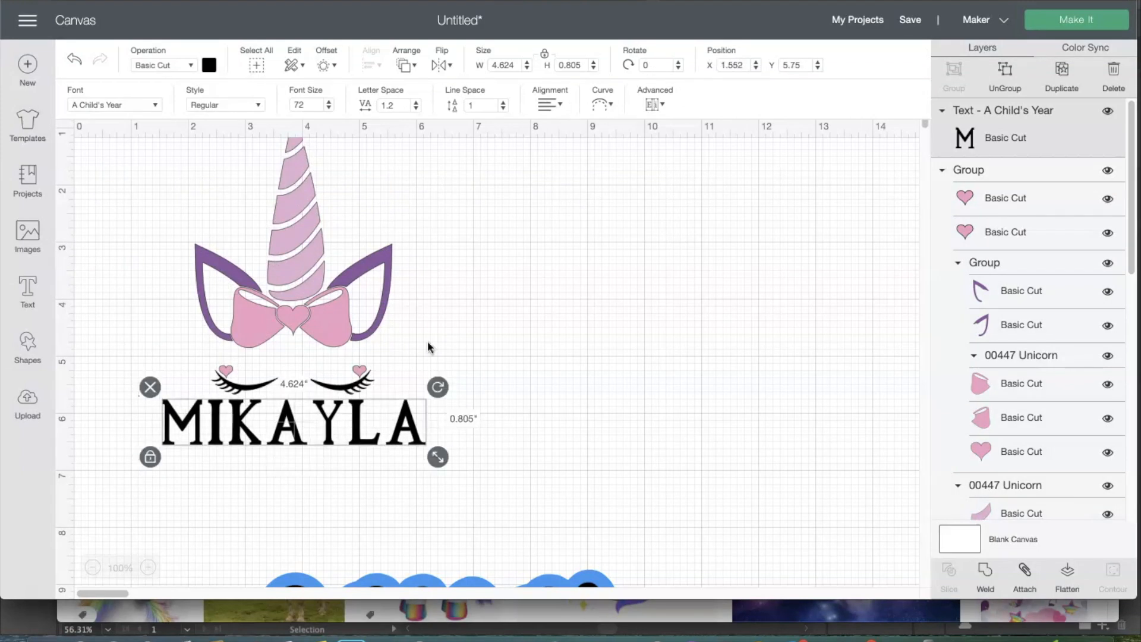
- Change the name text's material colour to the same purple as the unicorn's ears
click(209, 65)
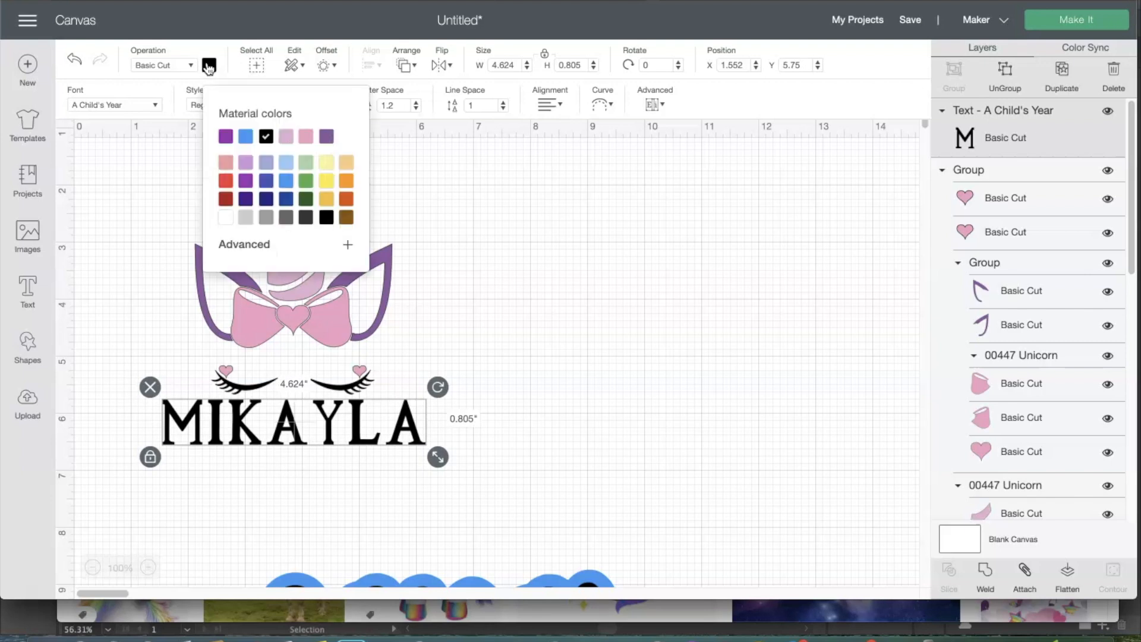
click(325, 137)
click(491, 304)
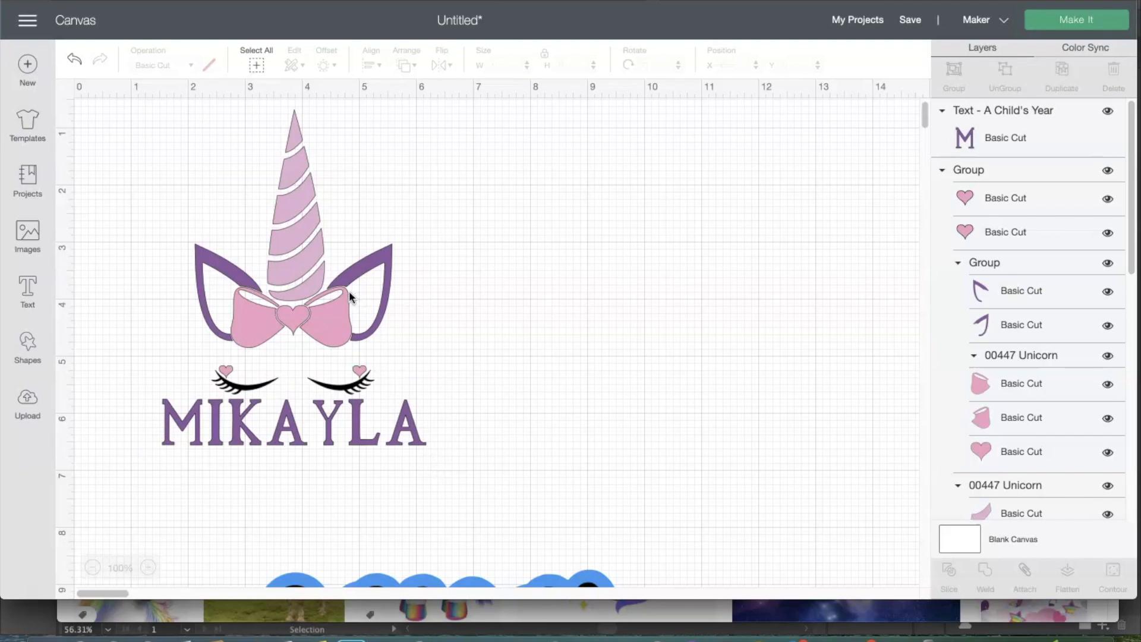
- Group the unicorn face with the name text and add a welded, rounded-corner offset of 0.292 in around the group
click(288, 281)
shift+click(275, 430)
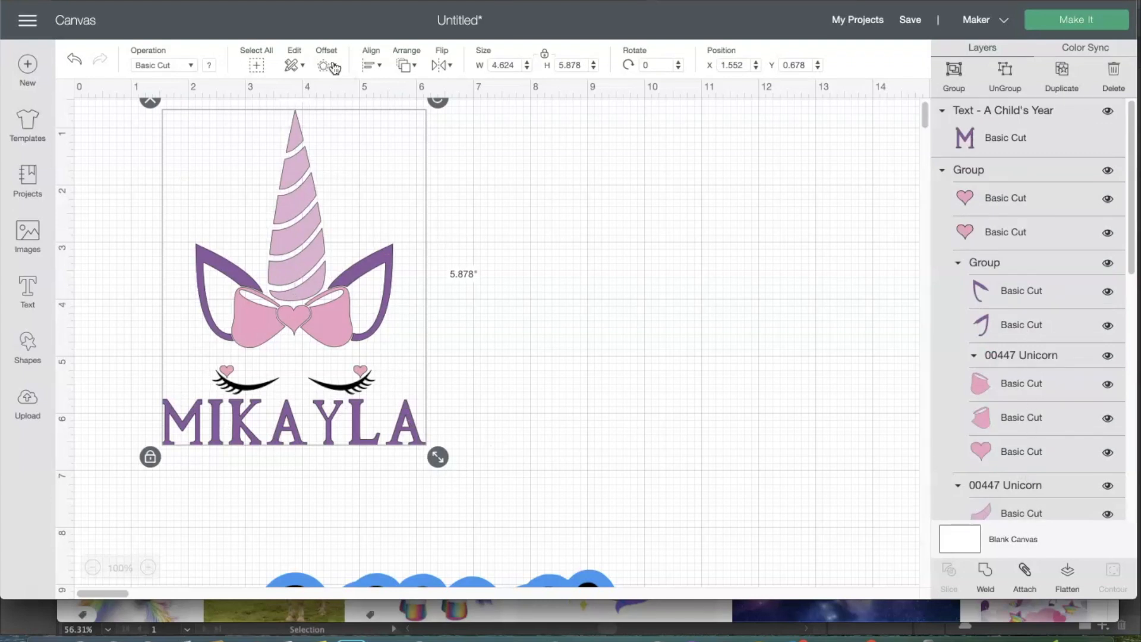
click(949, 89)
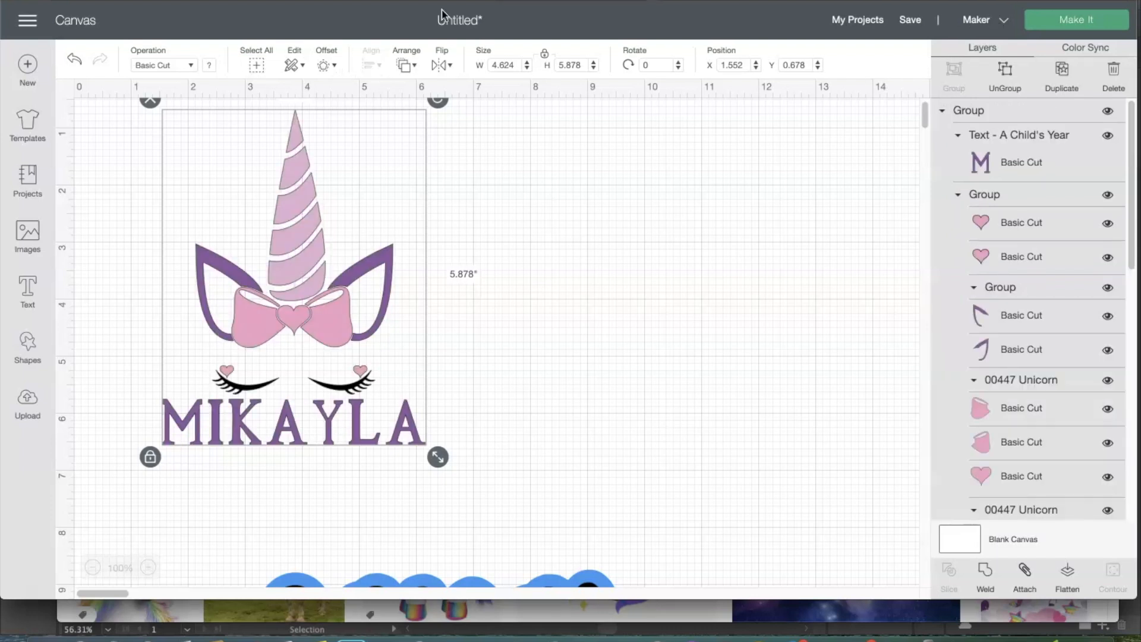
click(334, 67)
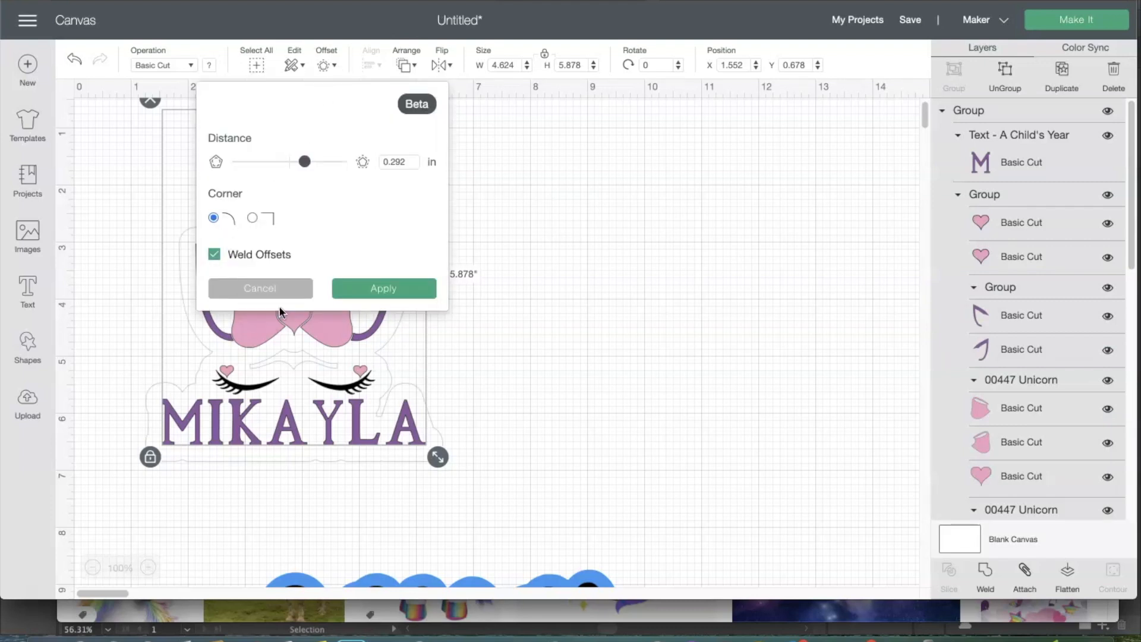
click(375, 291)
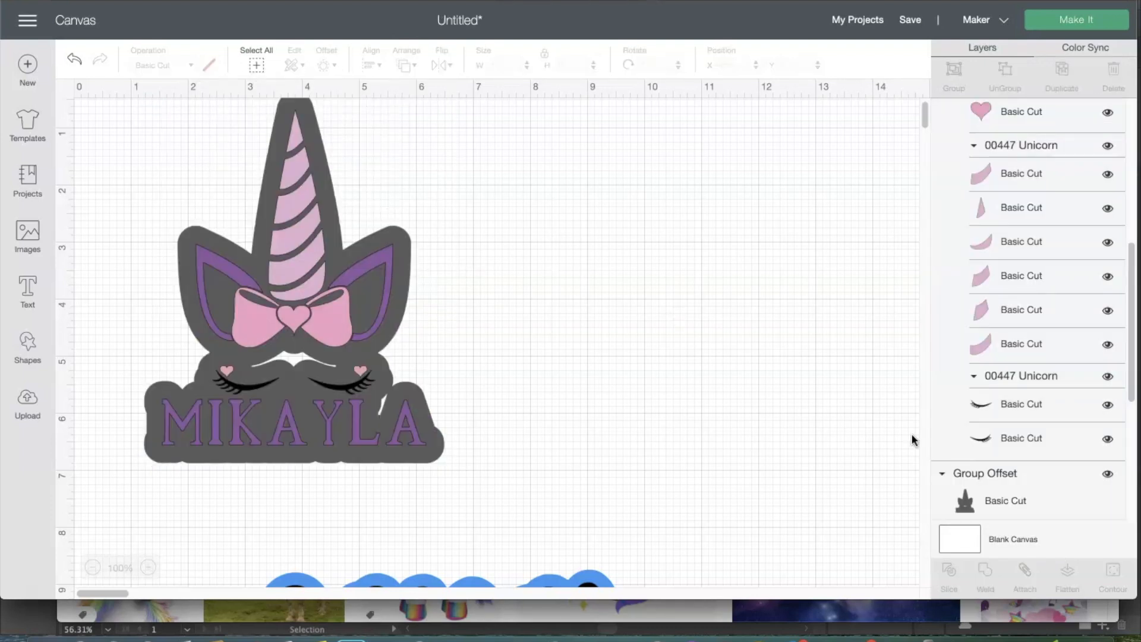
- Change the material colour of the offset around the unicorn and name to light yellow
click(180, 458)
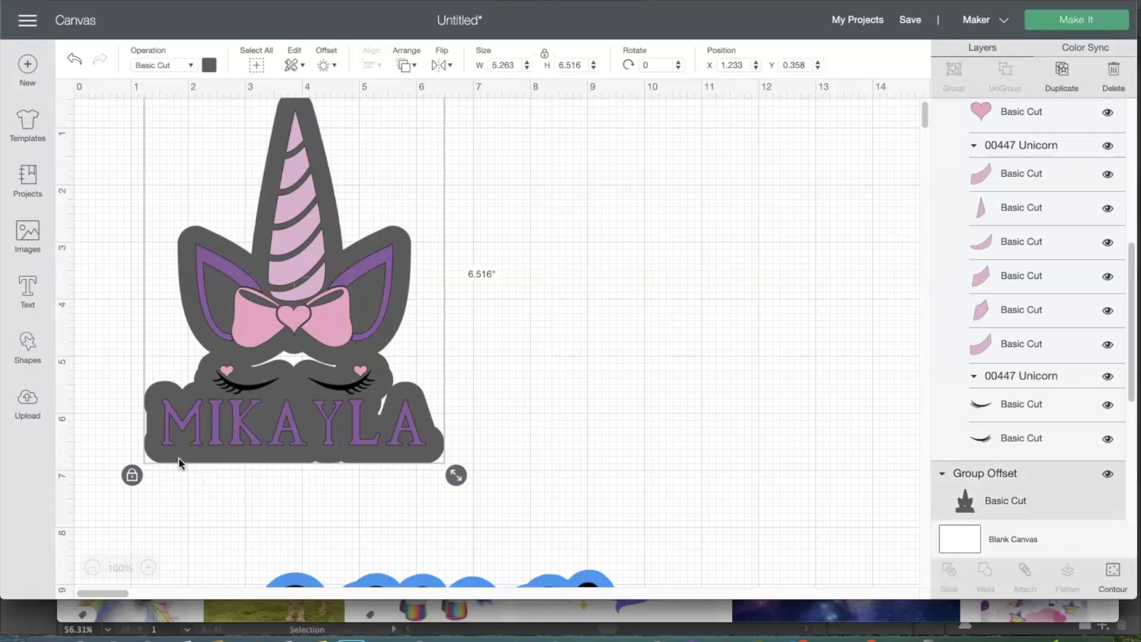
click(209, 64)
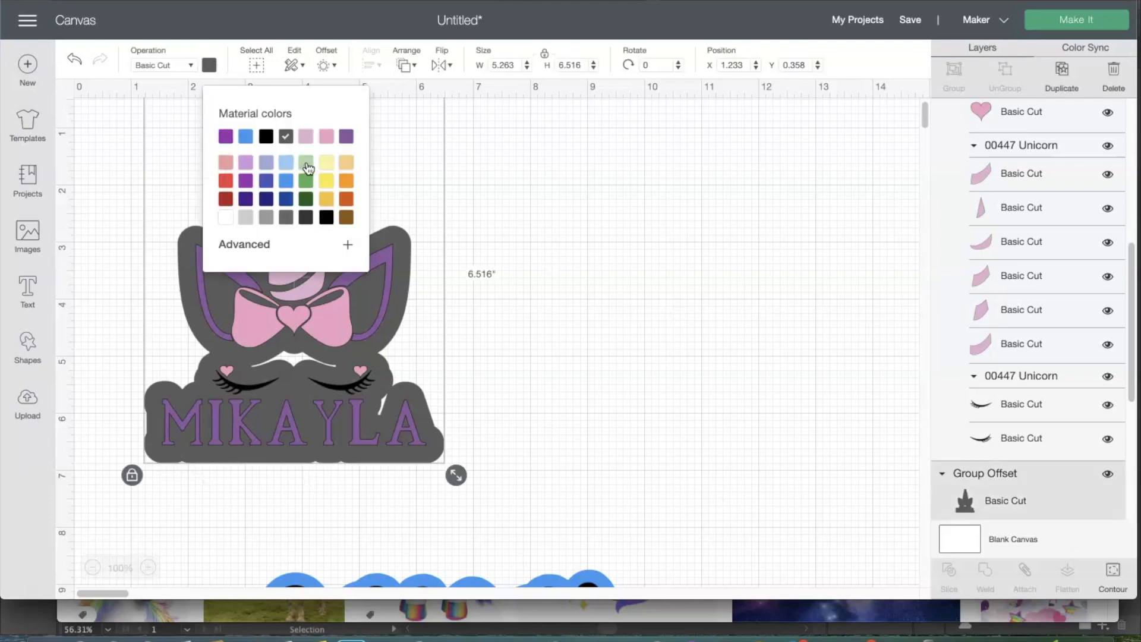
click(326, 163)
- Hide the two inner cut-outs in the yellow offset's contour so the backing behind the unicorn and name is solid
click(1111, 577)
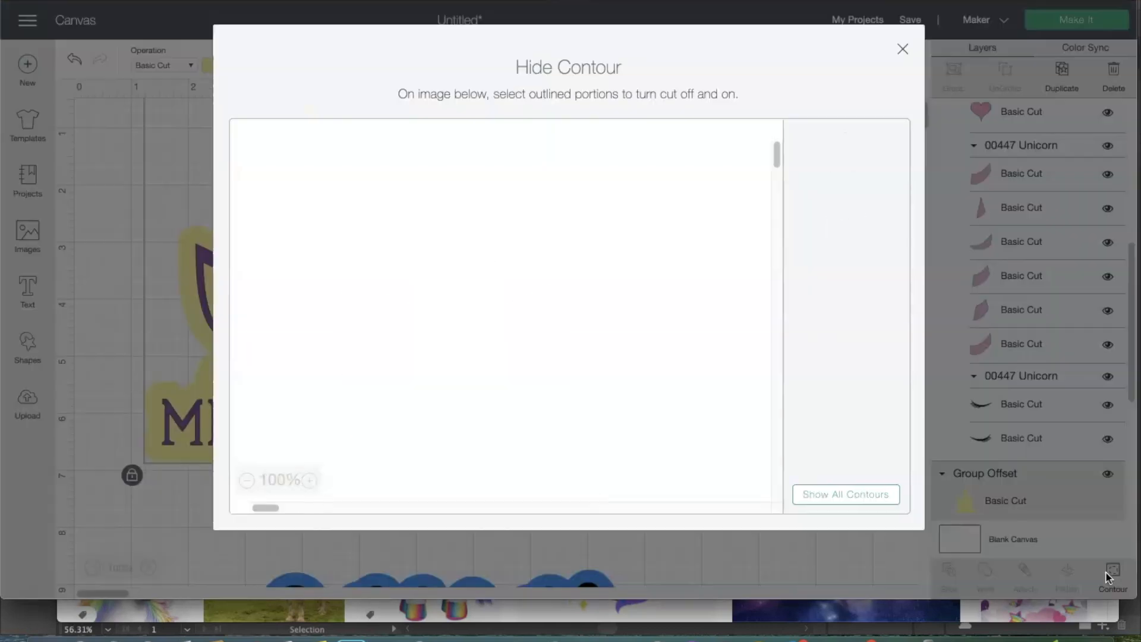
click(829, 283)
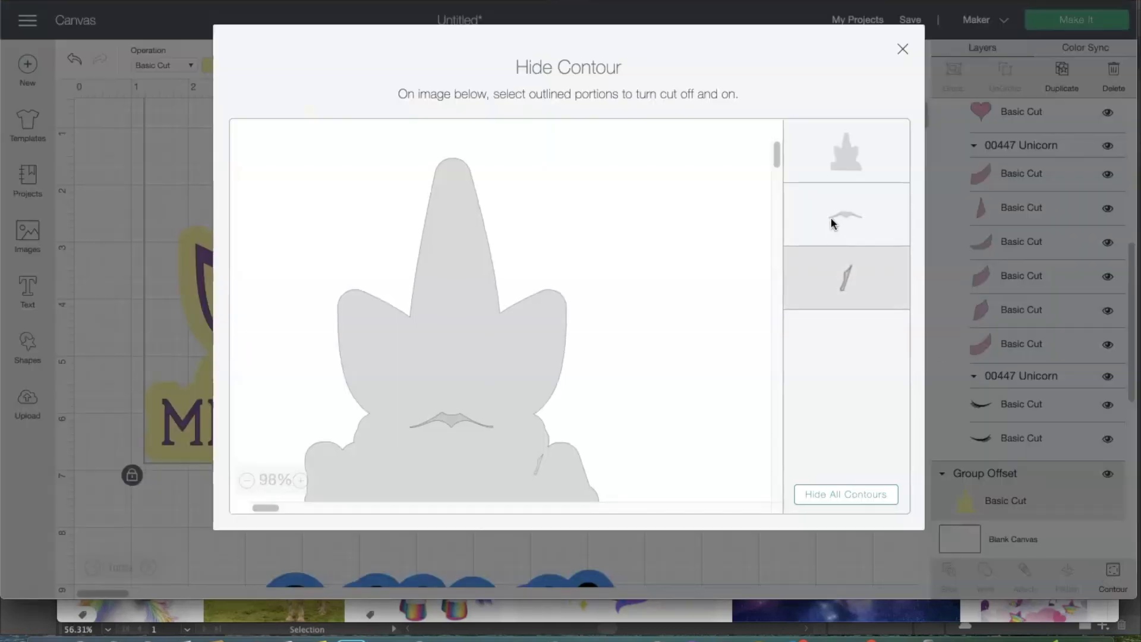
click(827, 219)
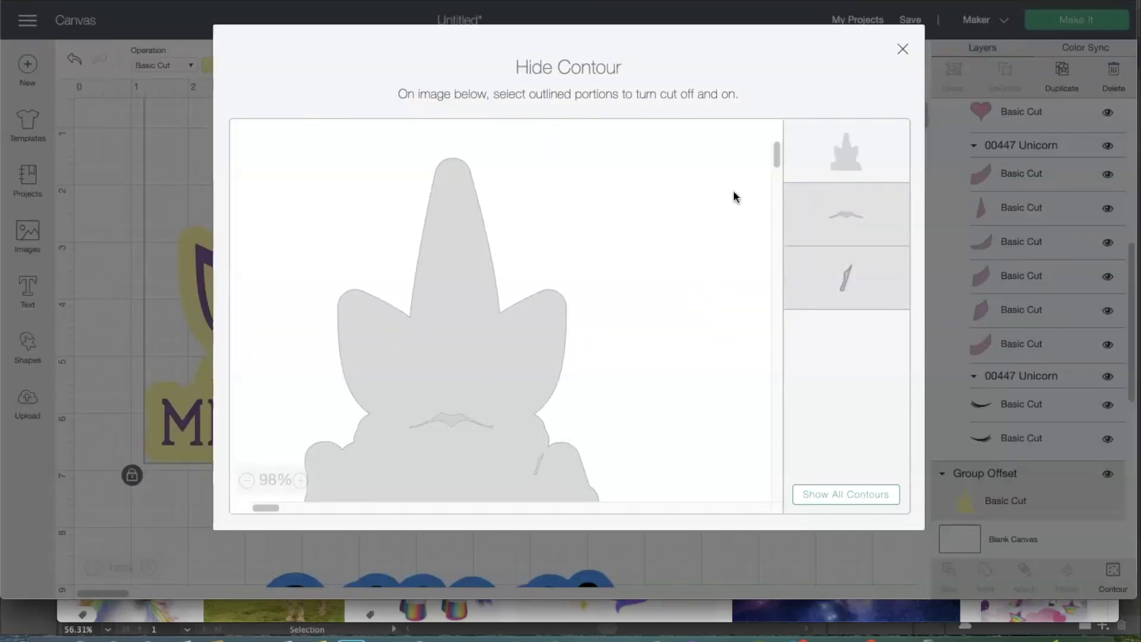
click(901, 49)
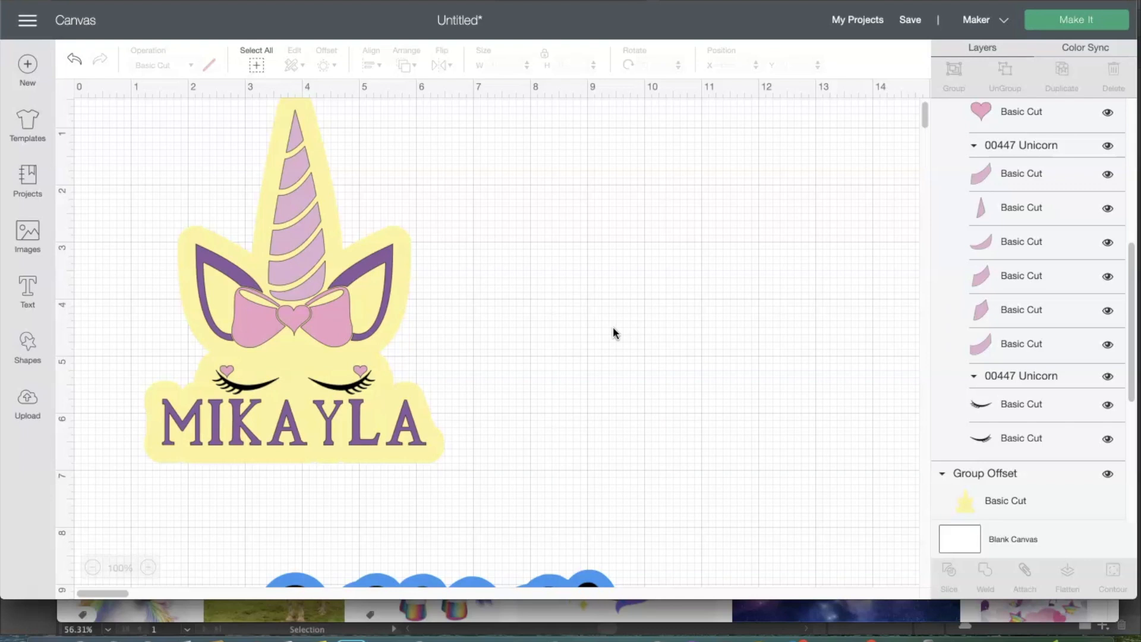
- Move the whole layered Cratable Things lettering with its offsets beside the unicorn, at X 6.27, Y 2.752
scroll(587, 451, down, 5)
click(562, 475)
drag(562, 475, 523, 506)
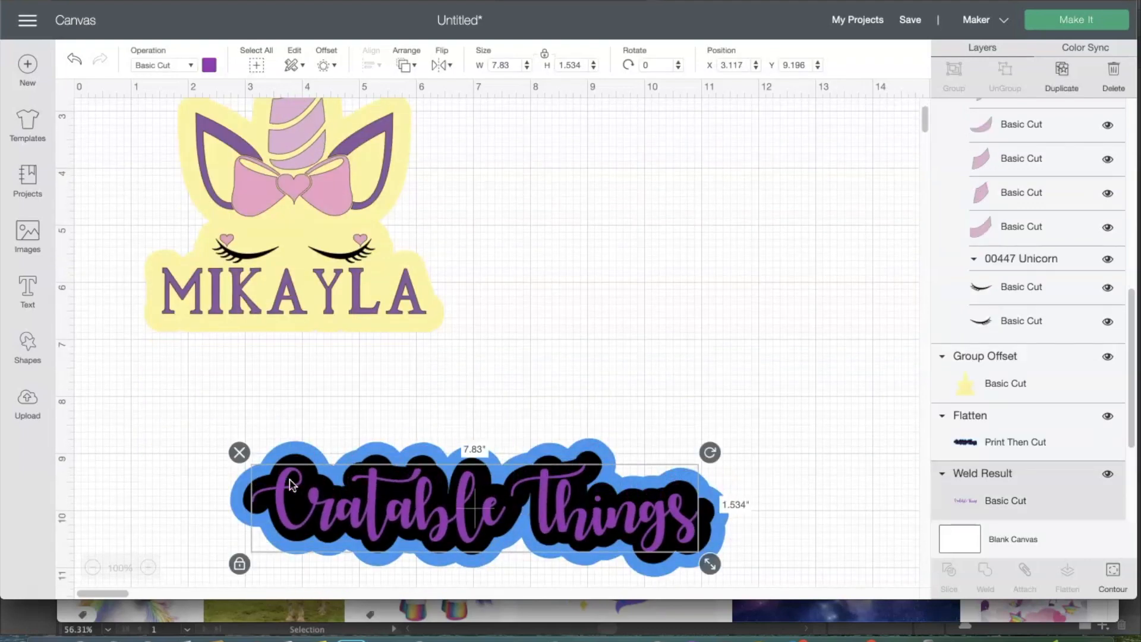
click(169, 422)
drag(169, 422, 799, 561)
drag(534, 533, 741, 198)
- Move the flattened Cratable Things copy up to sit directly below the layered lettering, beside the unicorn
scroll(654, 386, down, 2)
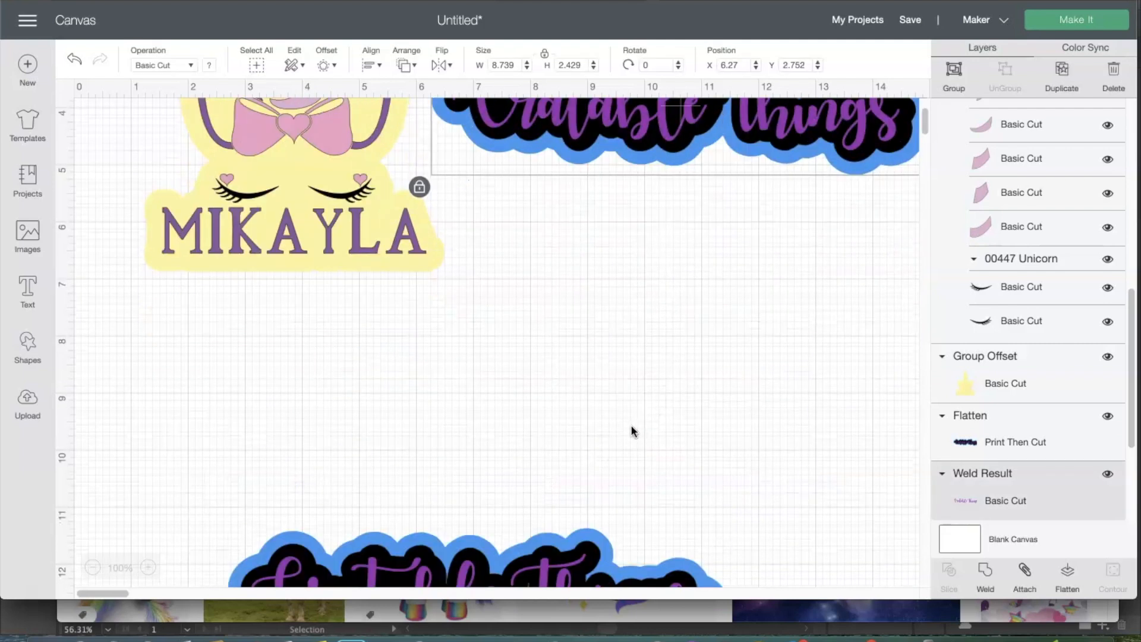
scroll(287, 469, down, 5)
drag(187, 371, 861, 553)
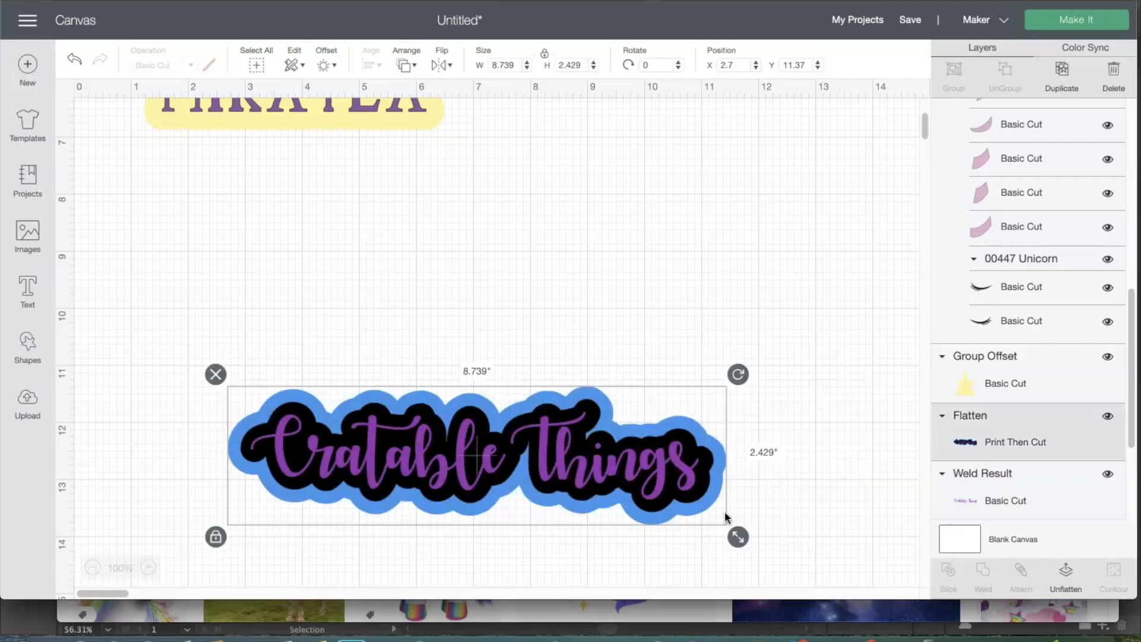
drag(585, 492, 630, 441)
drag(626, 435, 673, 333)
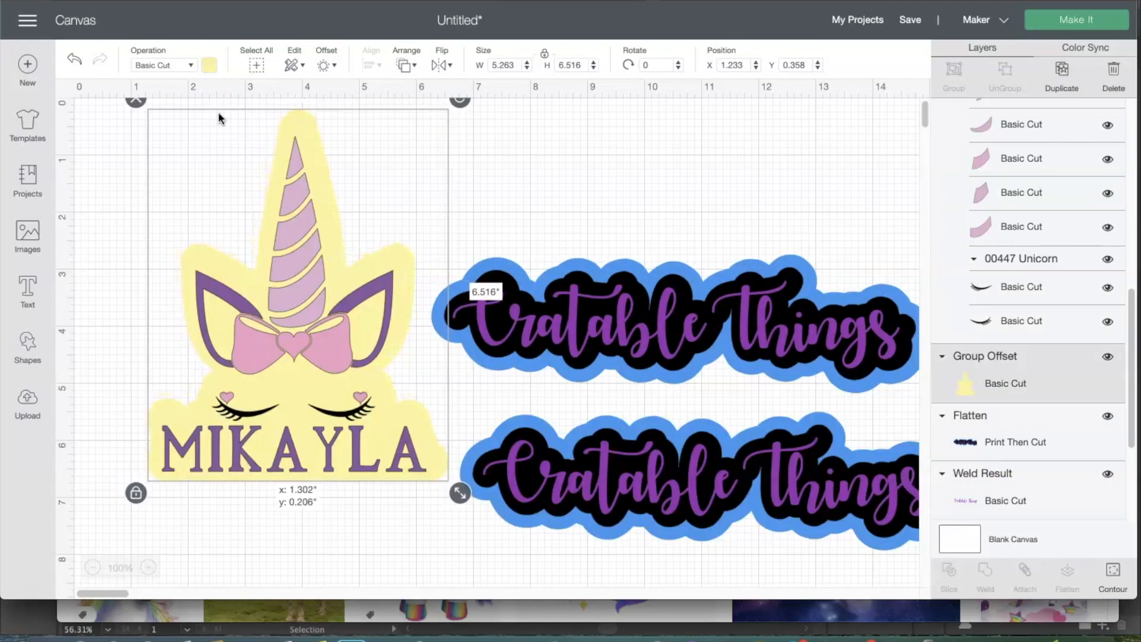
- Flatten the unicorn, name and yellow offset into one Print Then Cut image and move it to X 0.163, Y 0.164
drag(219, 112, 216, 120)
click(320, 544)
drag(364, 586, 225, 102)
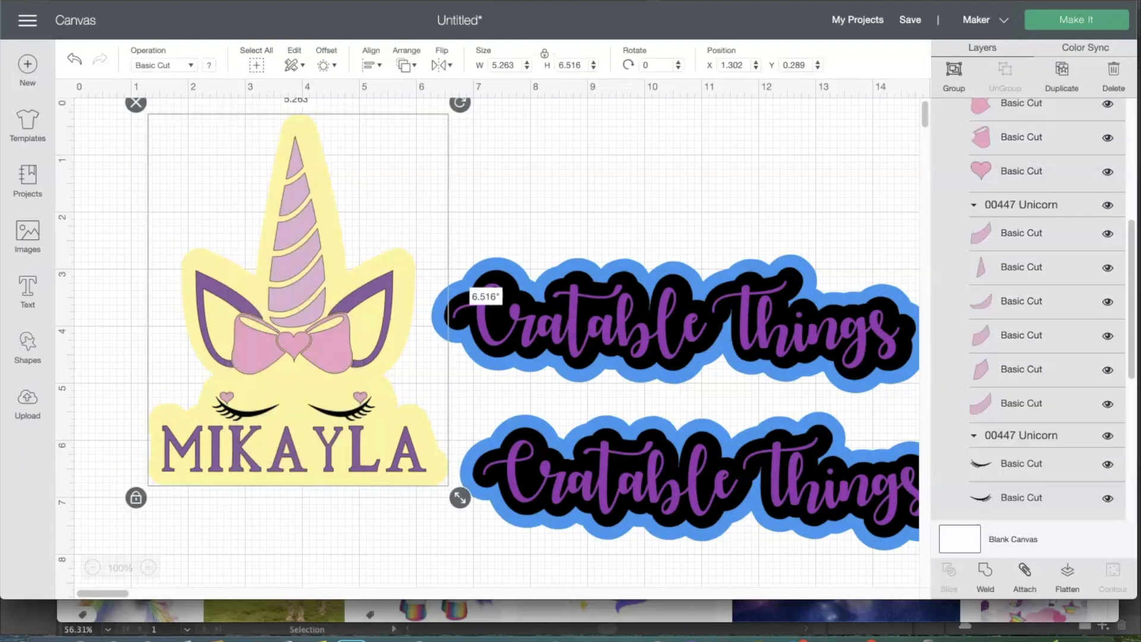
click(1067, 575)
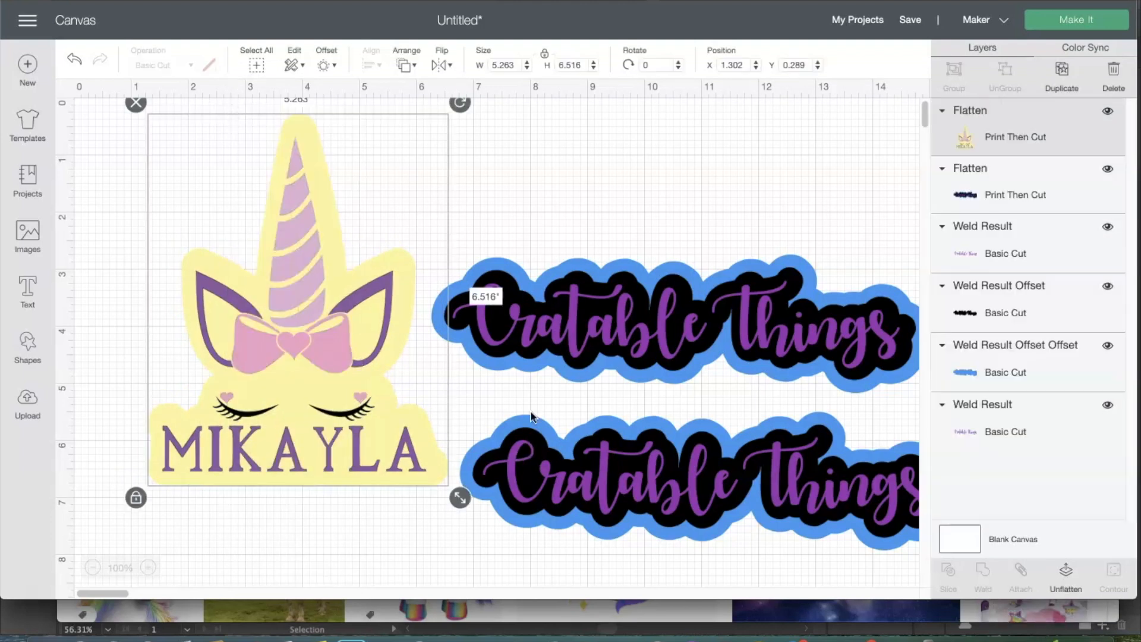
click(665, 257)
drag(334, 358, 262, 376)
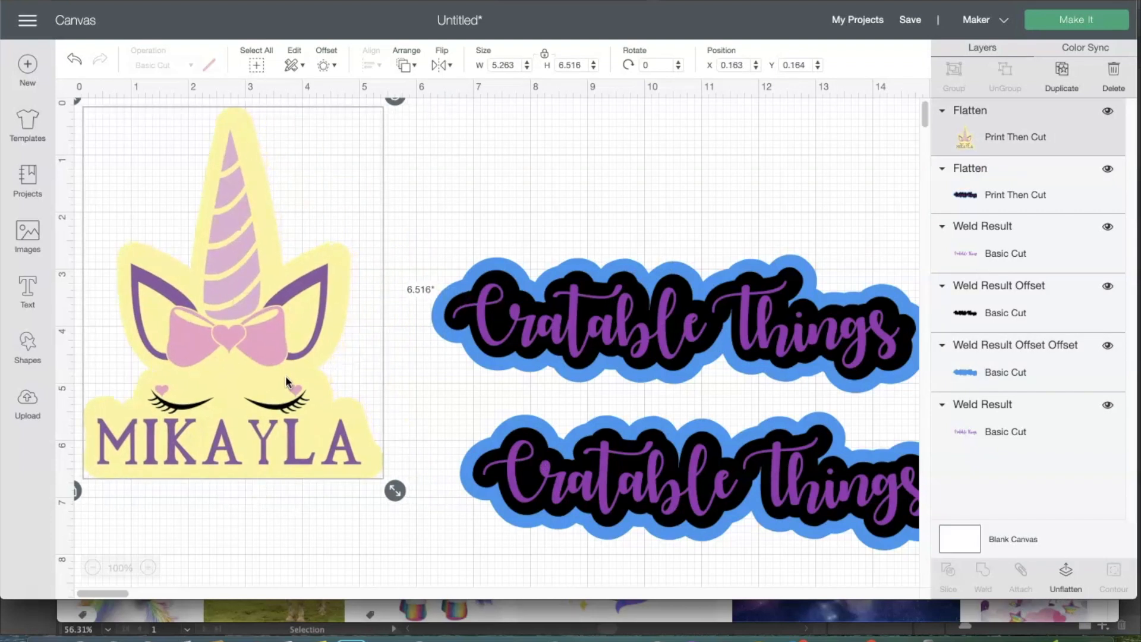
click(675, 377)
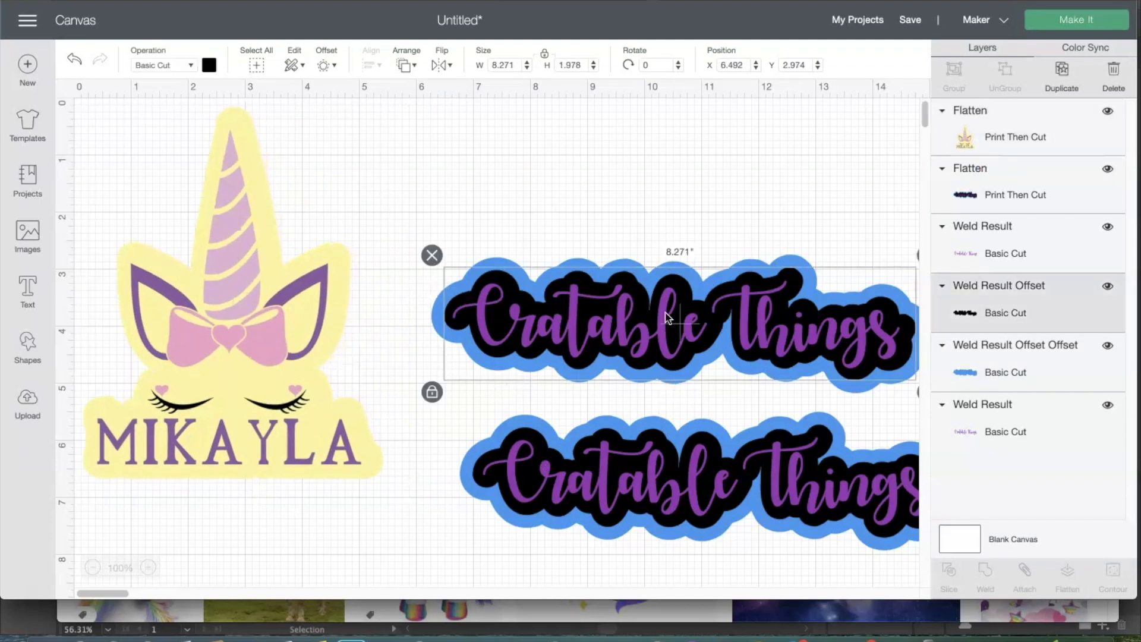
click(488, 258)
click(480, 202)
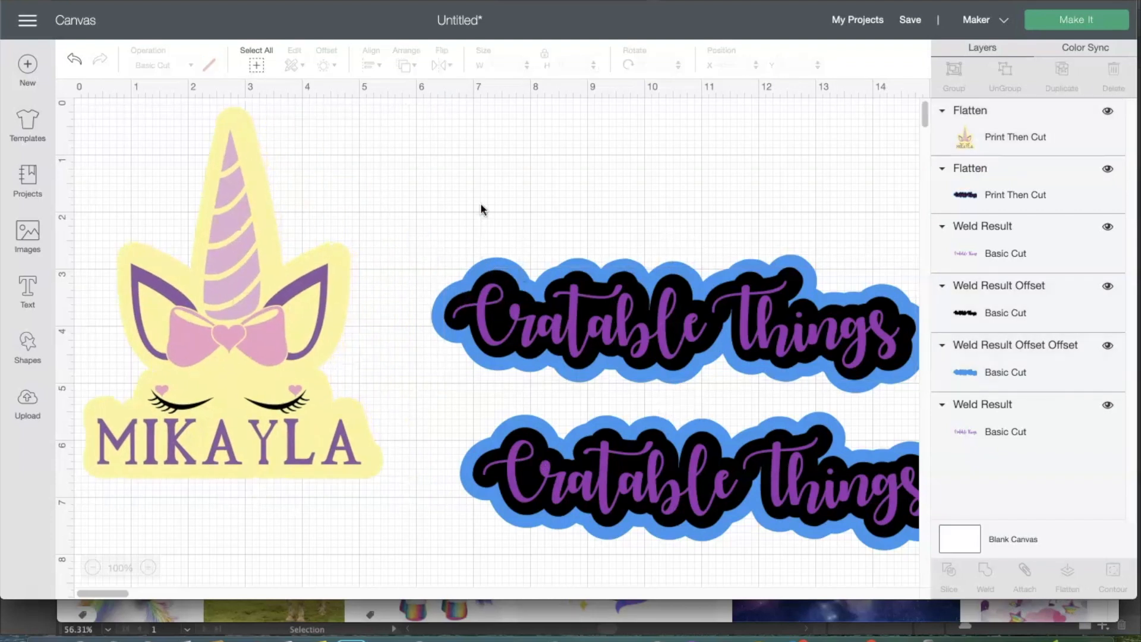